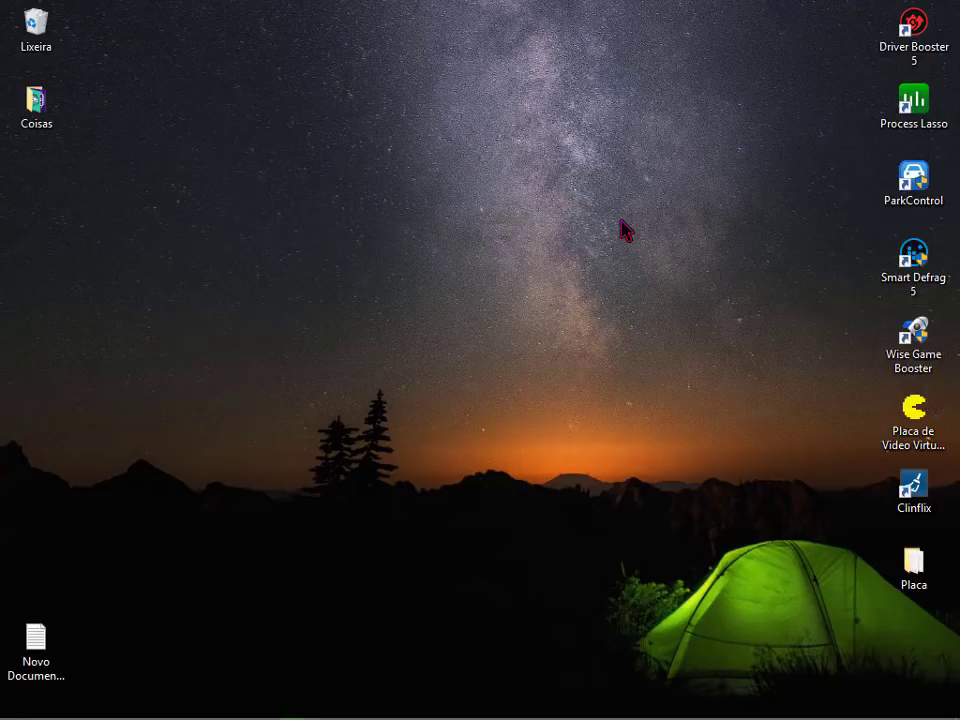
drag(631, 140, 235, 574)
drag(311, 235, 587, 131)
right_click(586, 131)
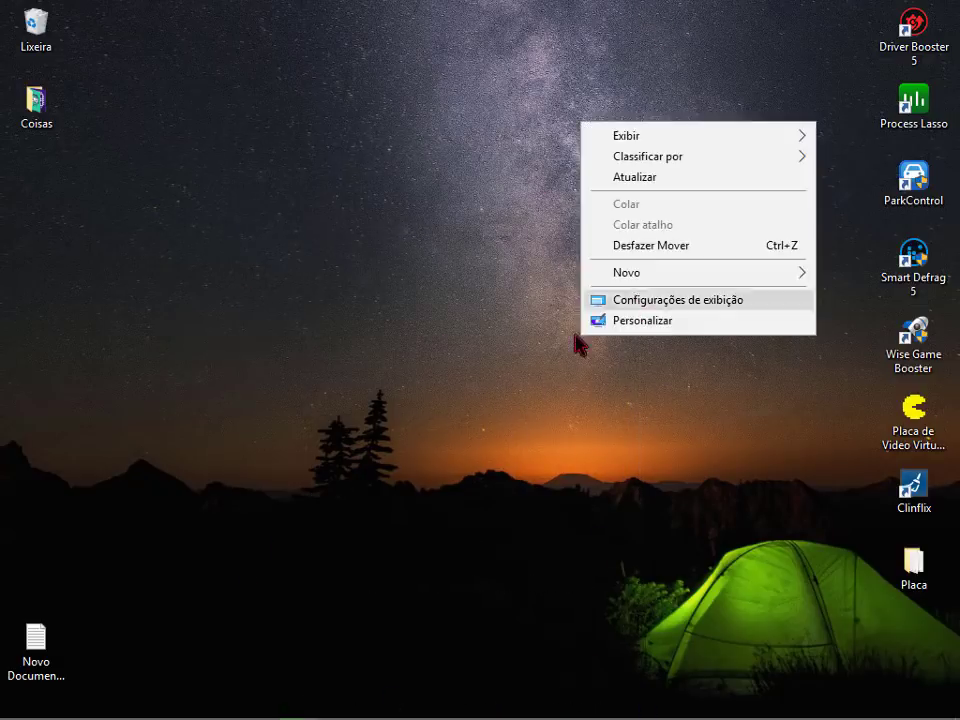
click(649, 319)
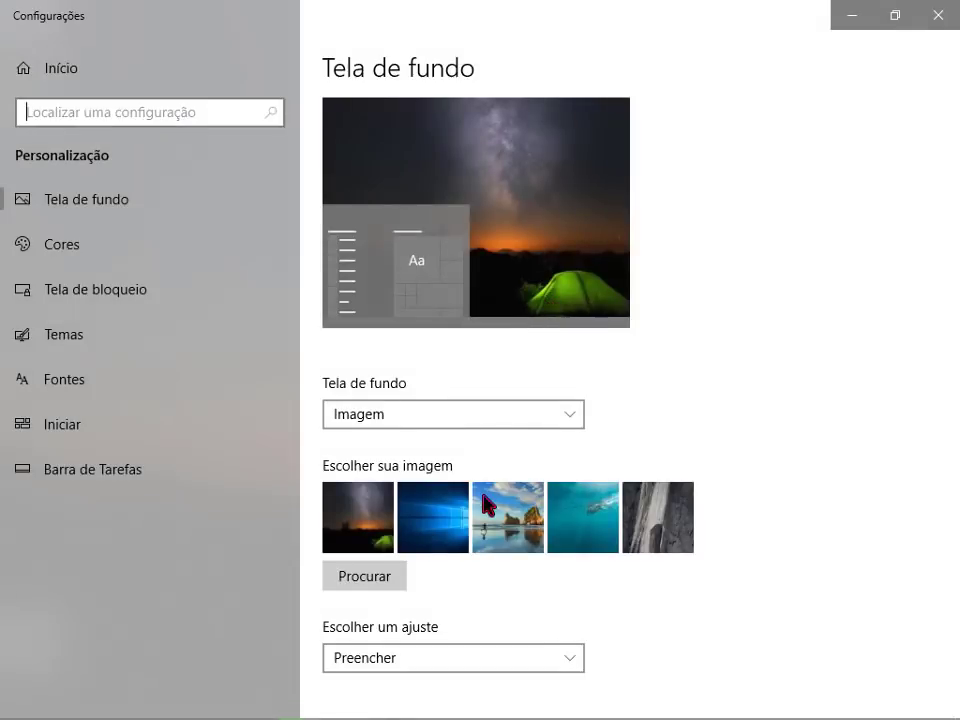
click(855, 14)
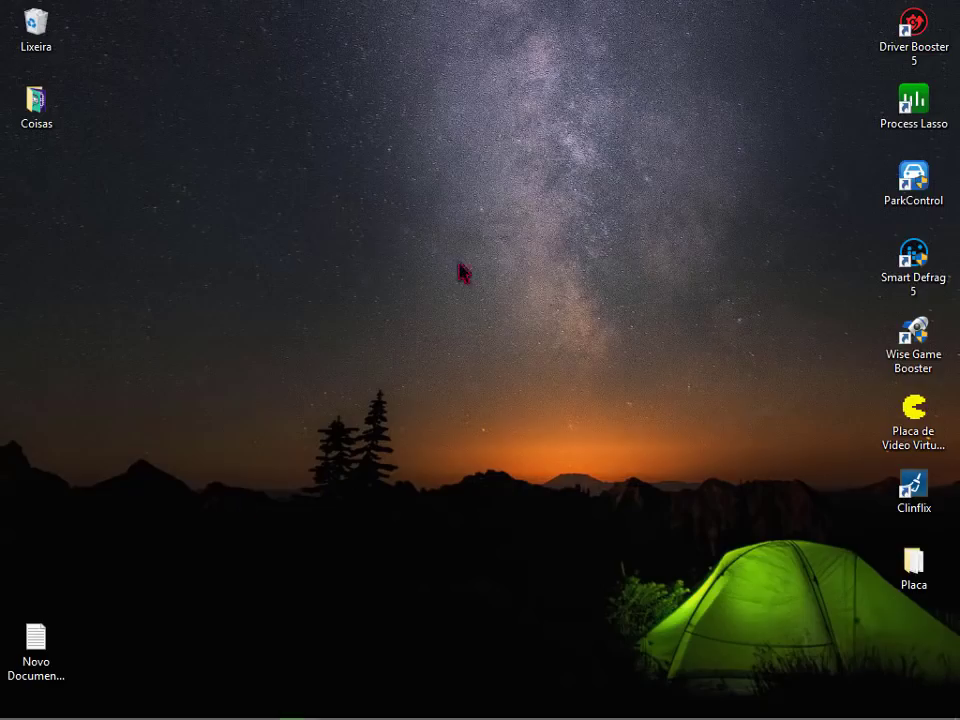
Set the desktop background type to Cor sólida in the personalization settings and close the settings window.
right_click(454, 264)
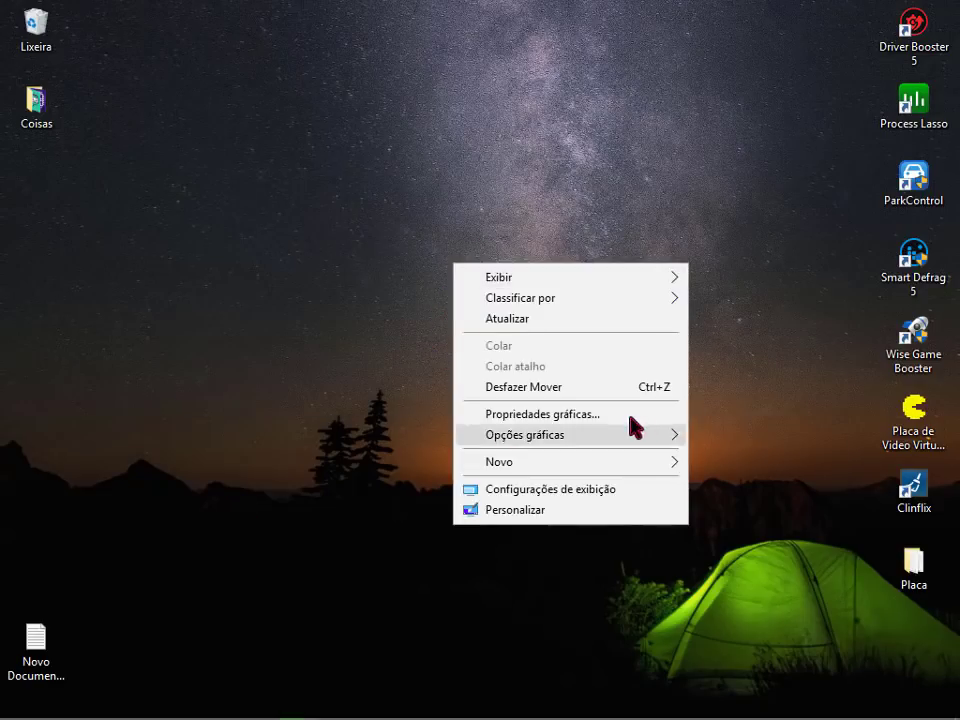
click(472, 510)
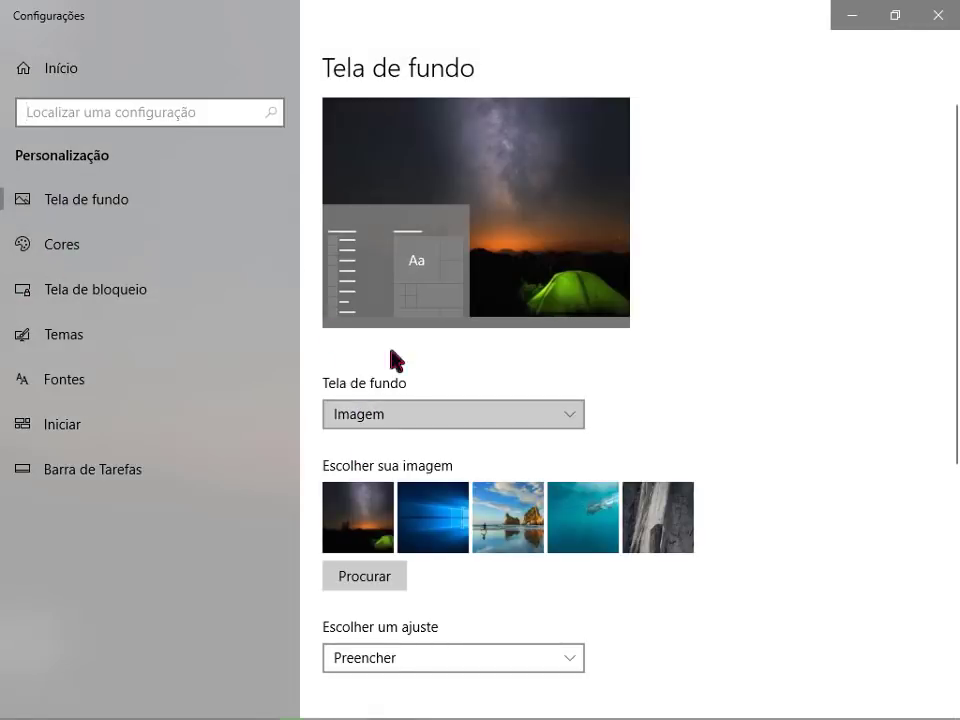
click(390, 414)
click(446, 446)
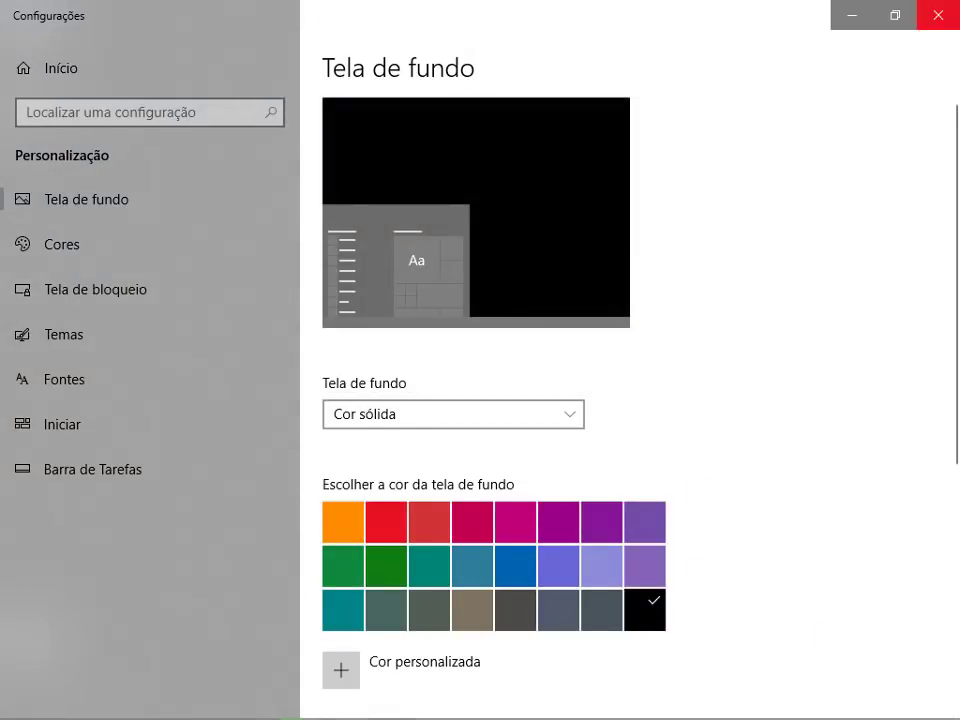
click(938, 15)
drag(558, 29, 517, 358)
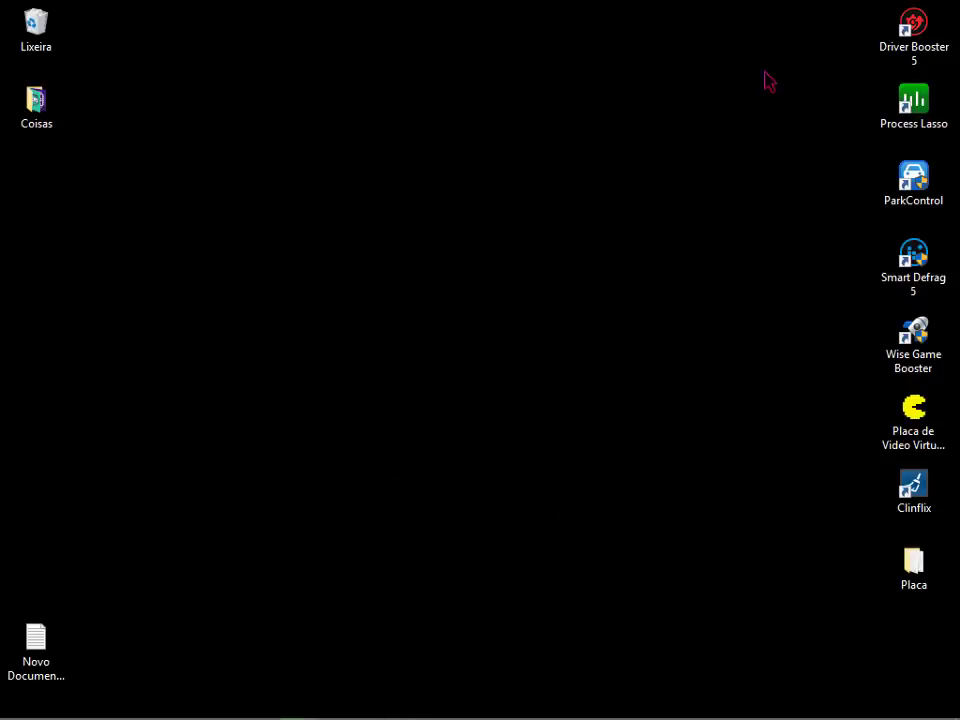
drag(762, 74, 137, 651)
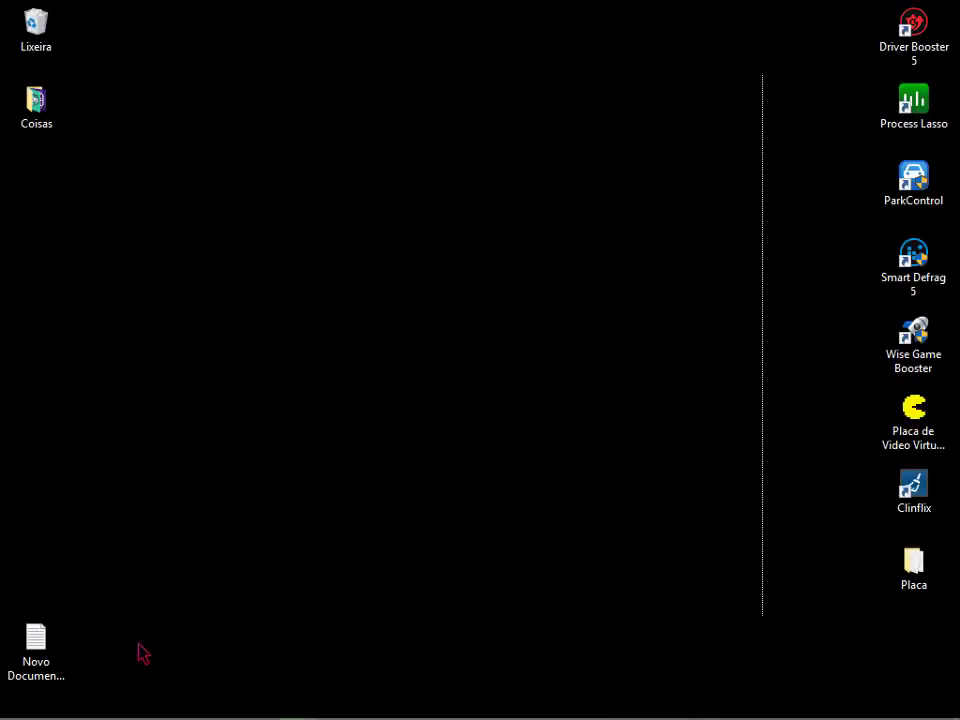
drag(204, 448, 688, 97)
drag(697, 41, 204, 642)
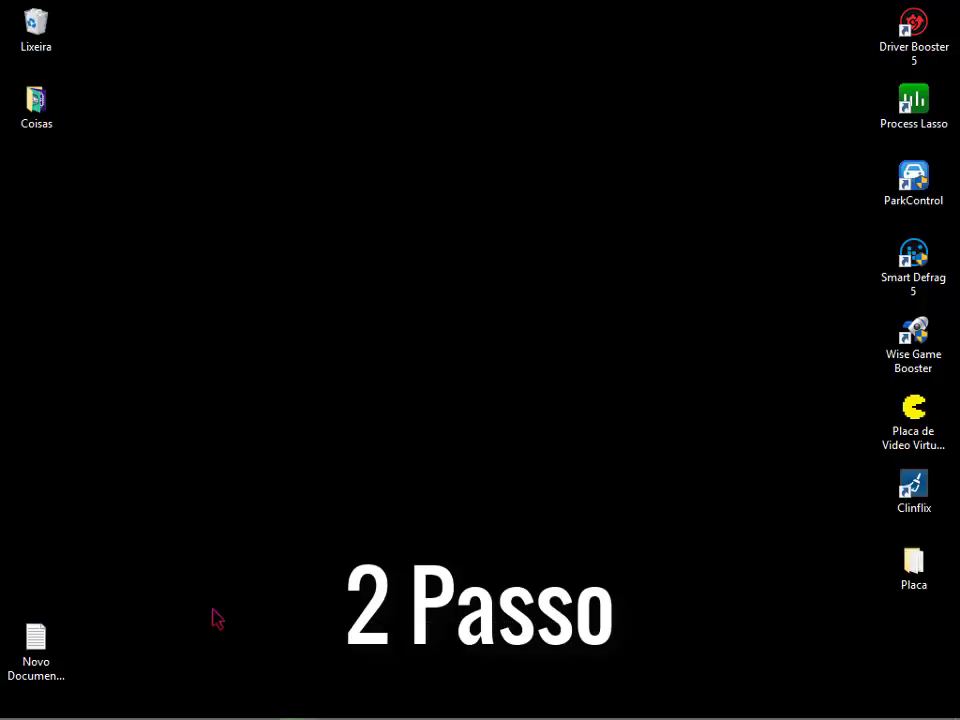
Run msconfig and open the advanced boot options for the Windows 10 entry.
key(super+r)
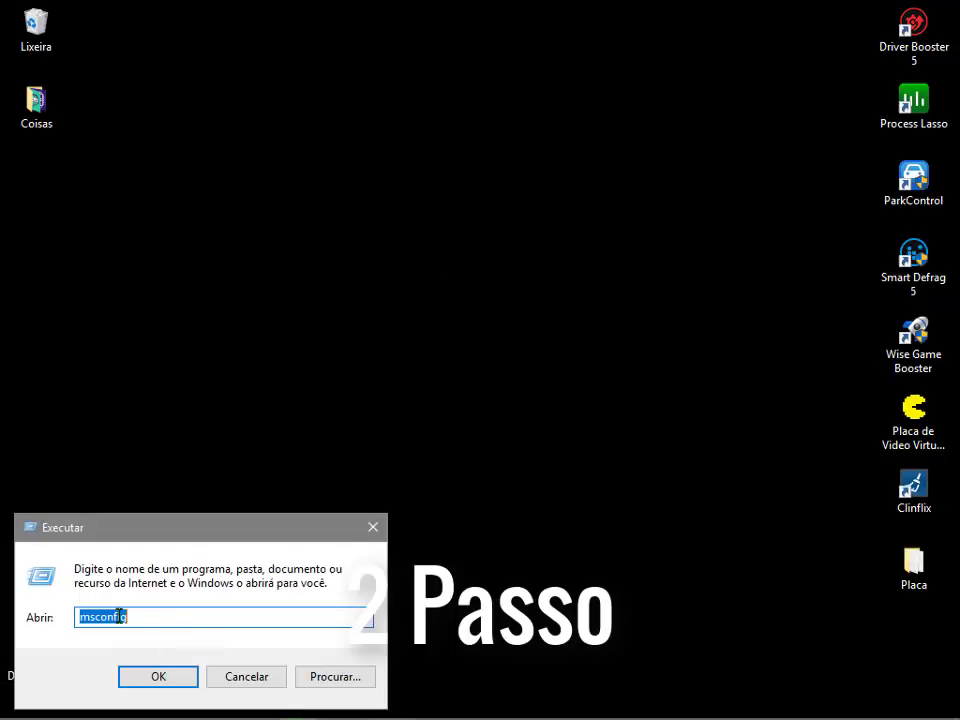
key(Return)
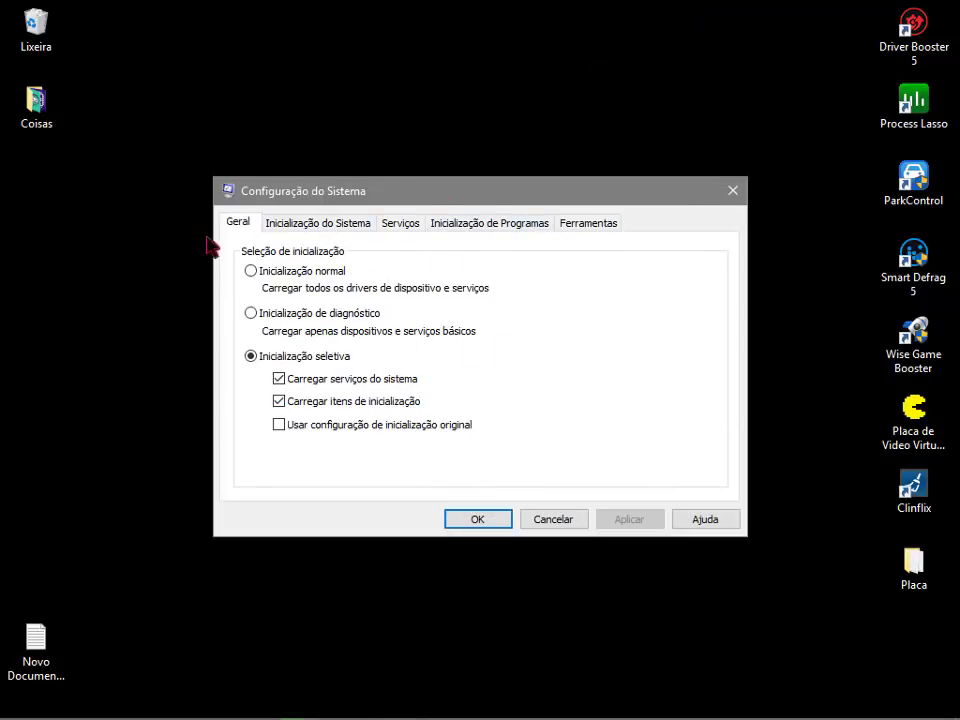
click(331, 230)
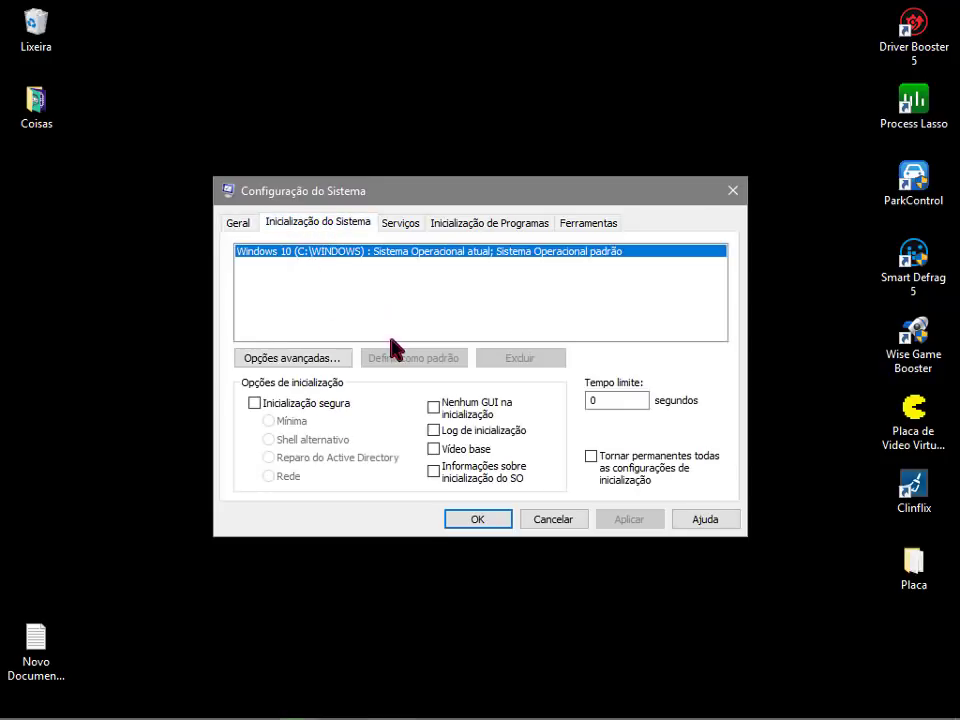
click(290, 362)
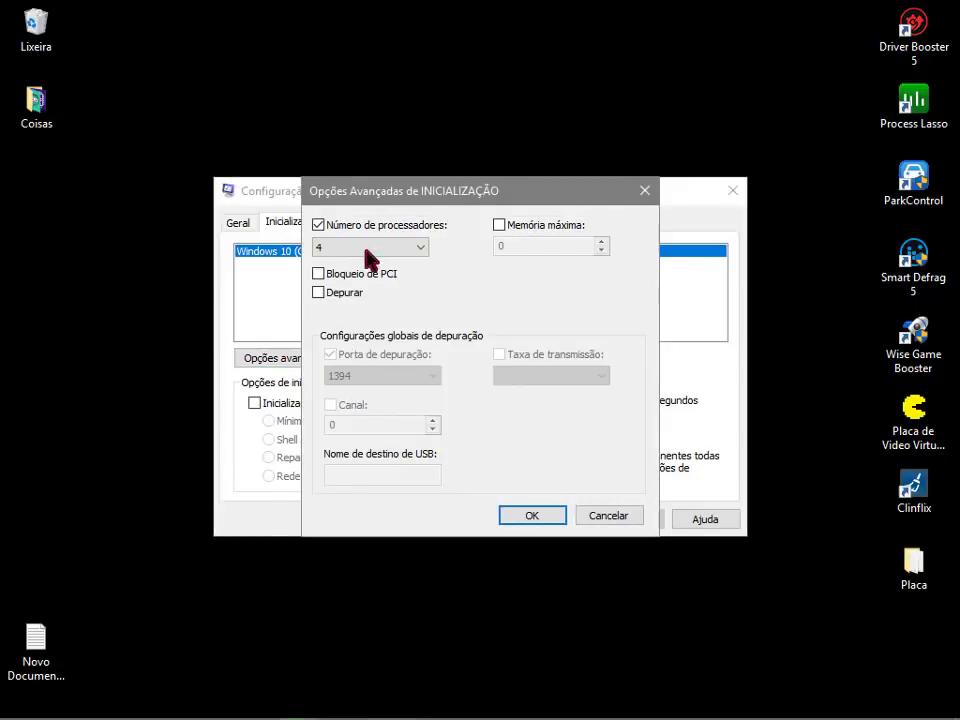
Turn the processor count option off and on again, and try a value of 1 processor.
click(318, 225)
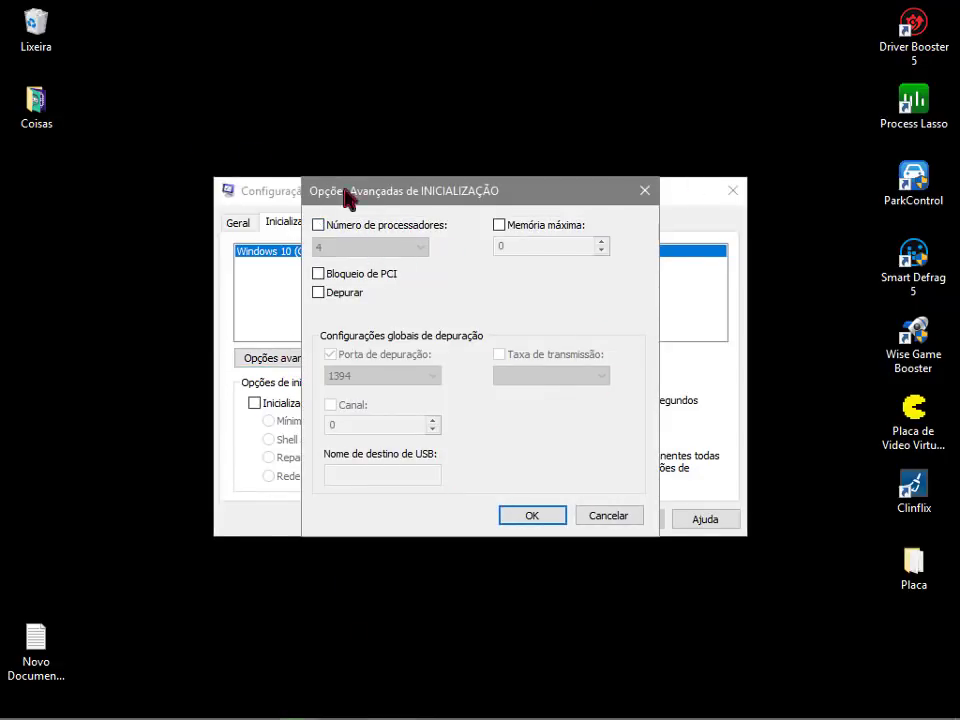
click(385, 225)
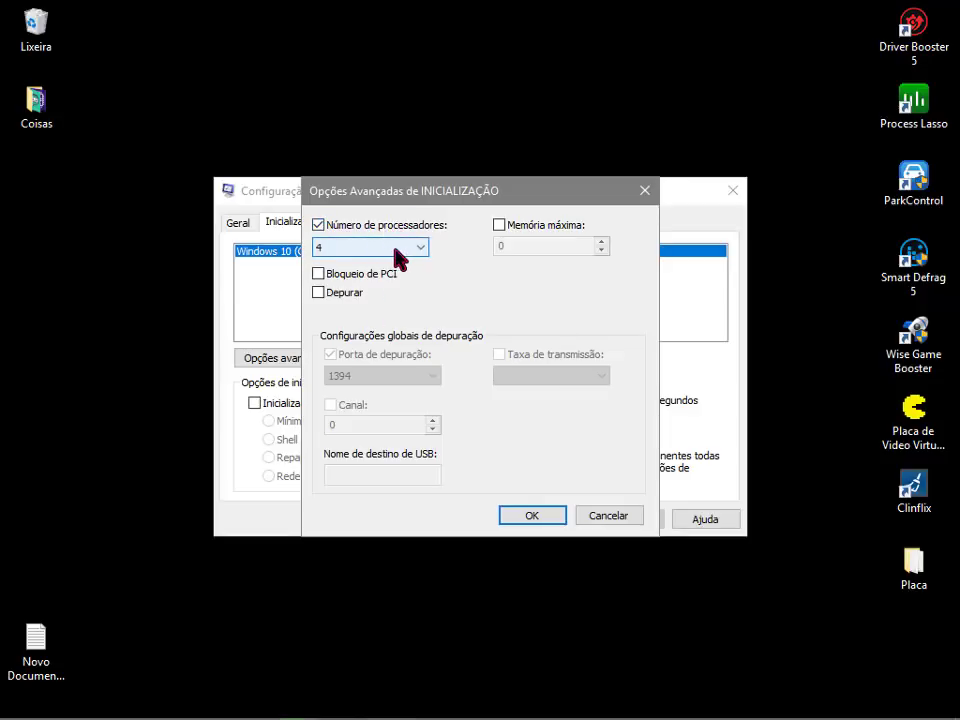
click(398, 252)
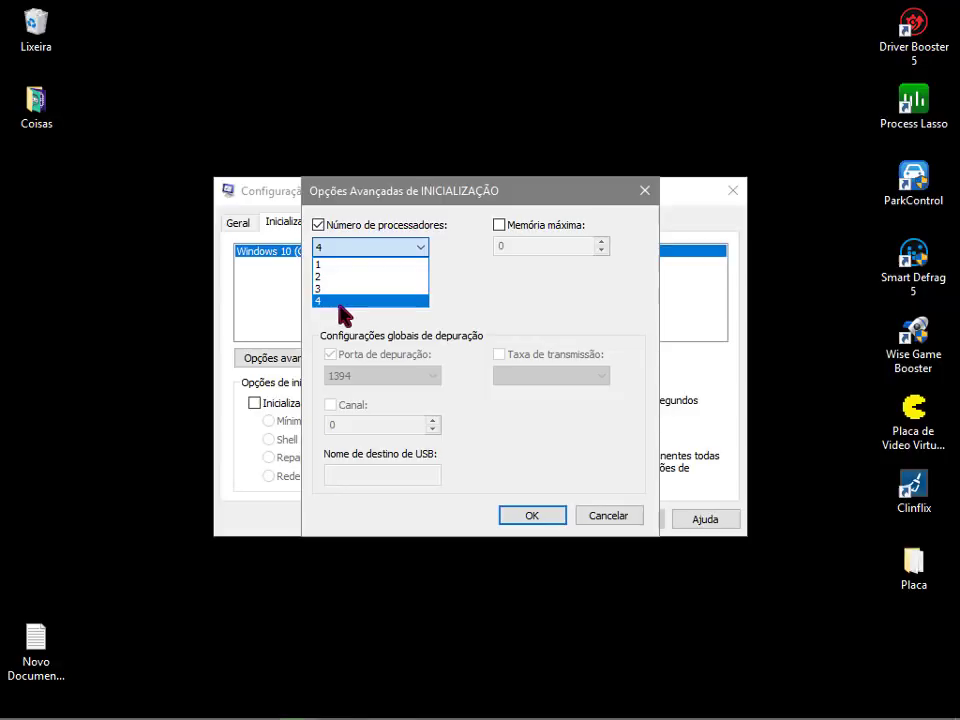
click(330, 263)
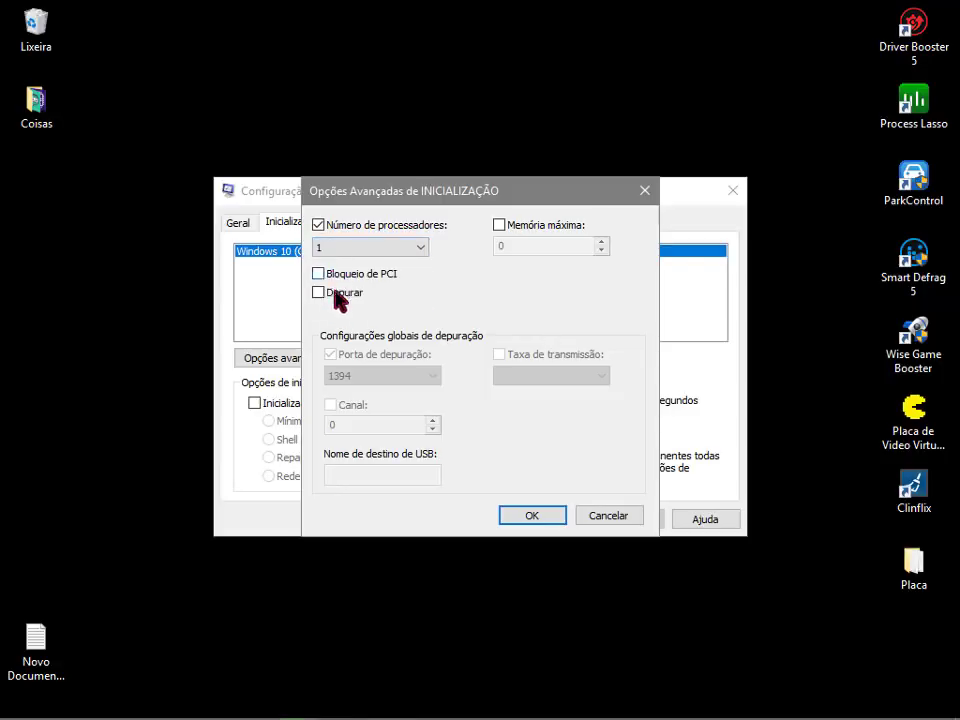
Set the number of boot processors to 4, accept the system configuration and exit without restarting.
click(318, 252)
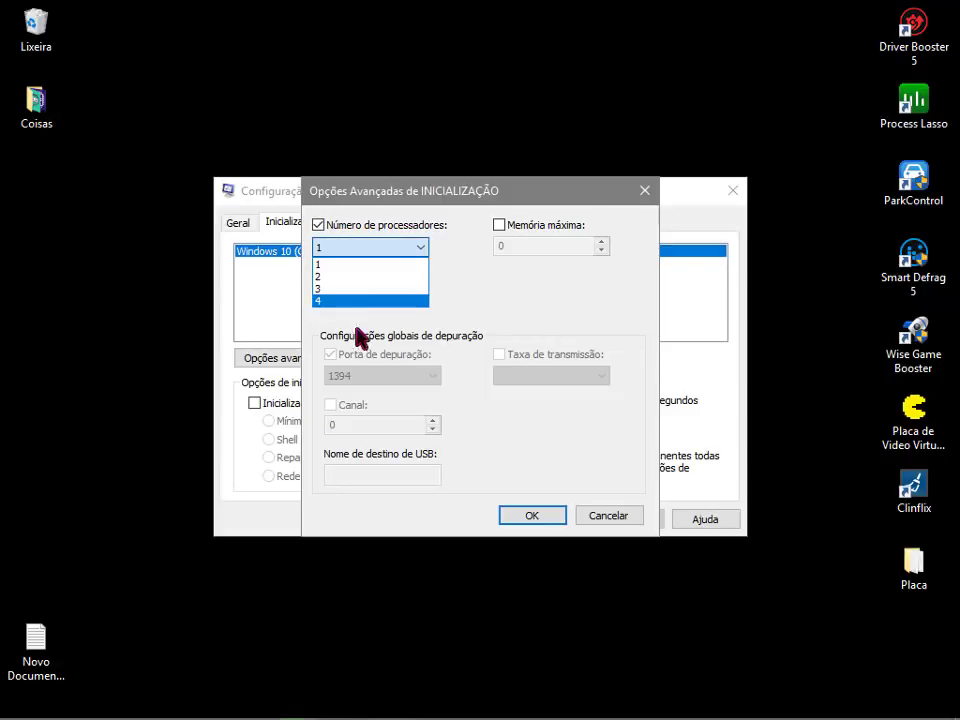
click(343, 298)
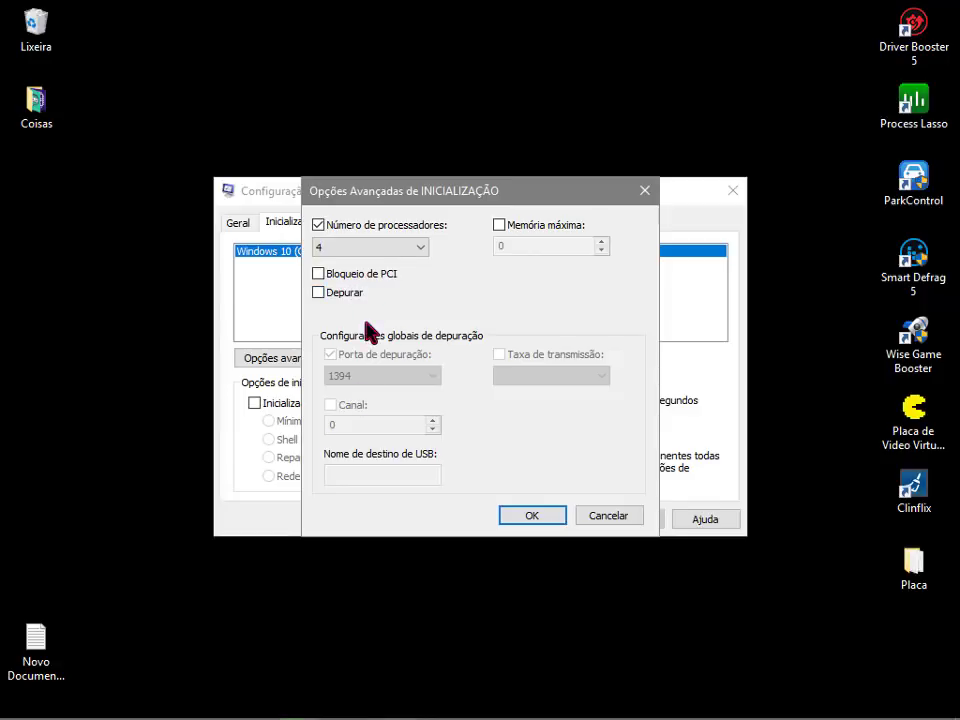
click(352, 250)
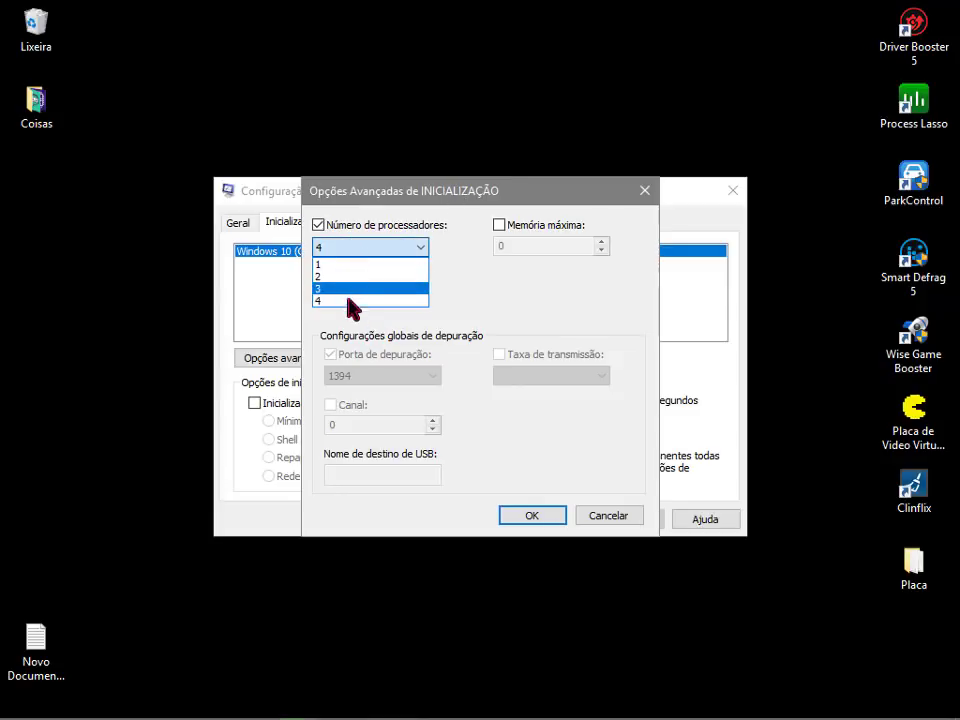
click(347, 300)
click(535, 518)
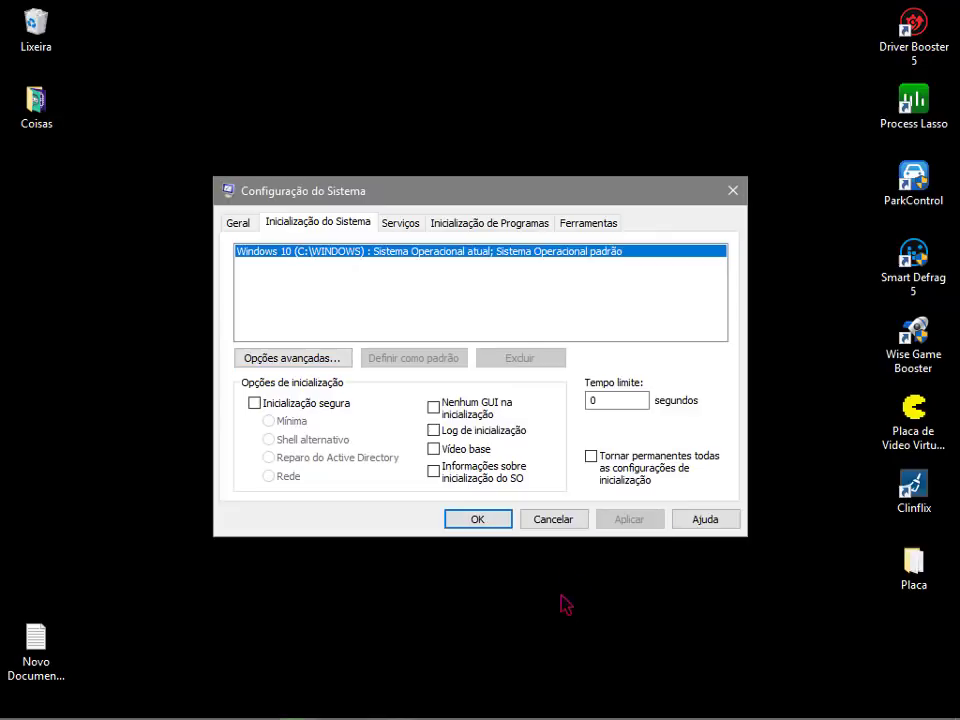
click(479, 518)
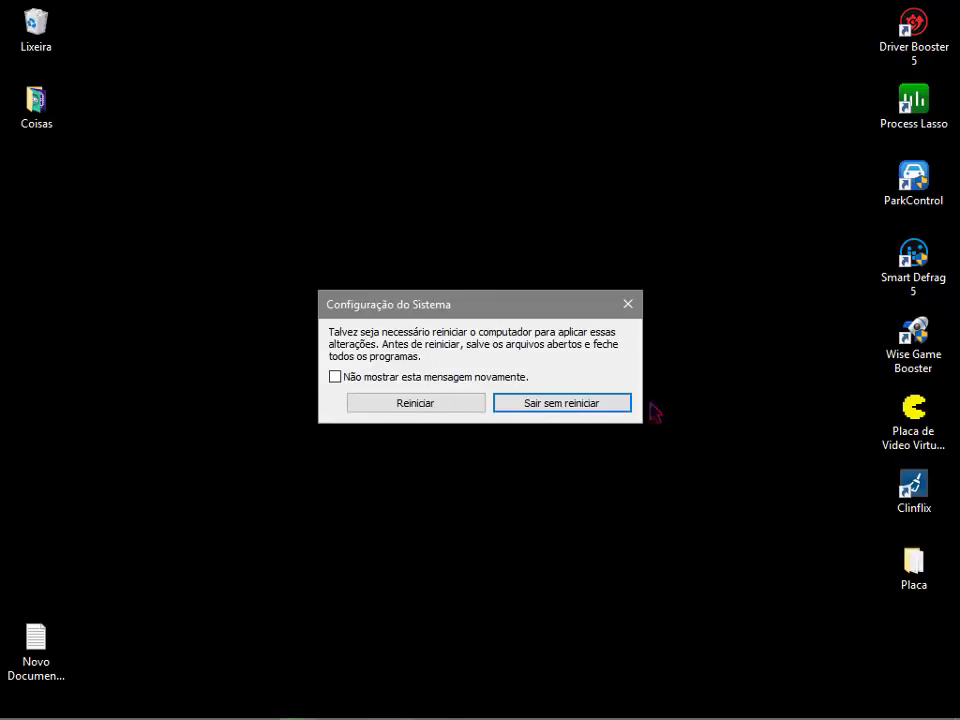
click(572, 407)
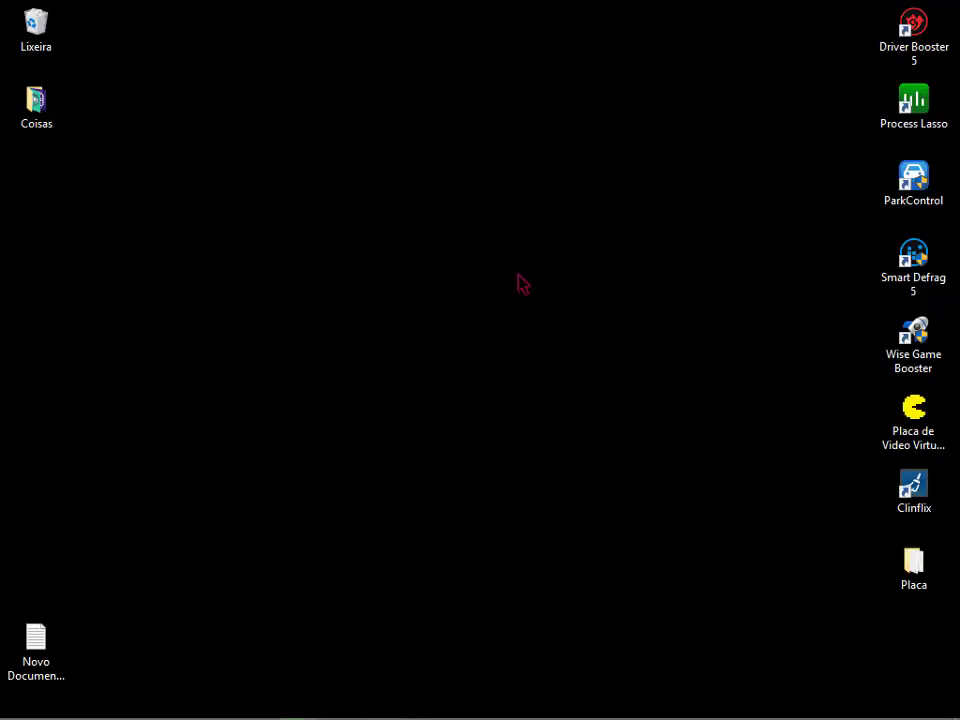
mouse_move(515, 301)
mouse_down()
mouse_move(154, 566)
mouse_move(958, 4)
mouse_move(242, 610)
mouse_move(765, 680)
mouse_move(508, 230)
mouse_move(435, 254)
mouse_move(503, 299)
mouse_up()
drag(581, 79, 292, 433)
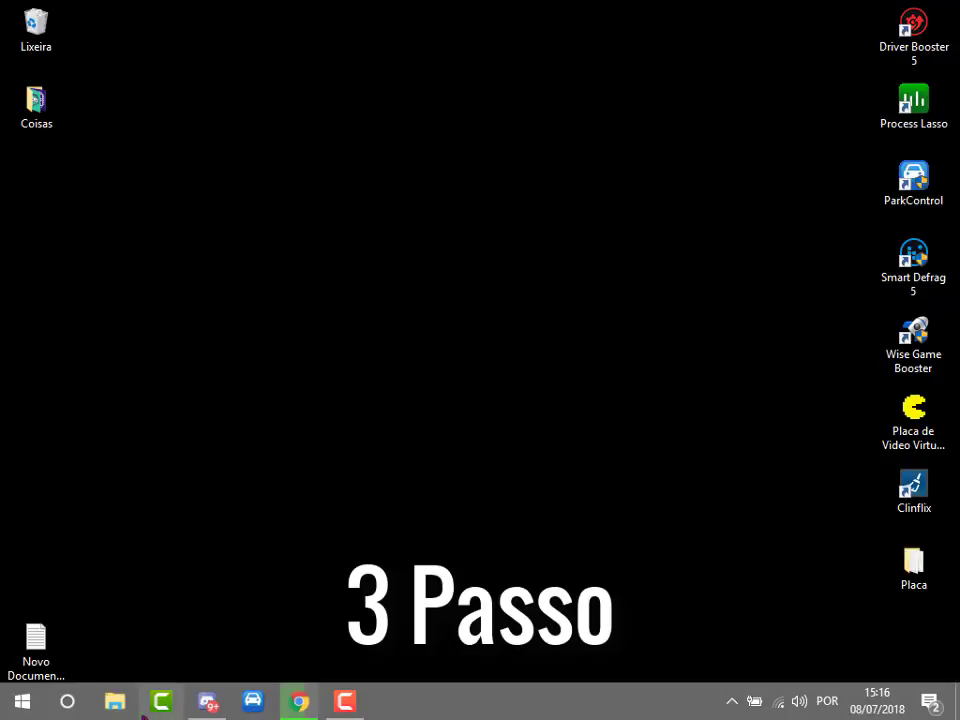
Search Windows for "sistema", open the System page and bring up the performance options from the advanced system settings.
mouse_move(66, 705)
key(super+s)
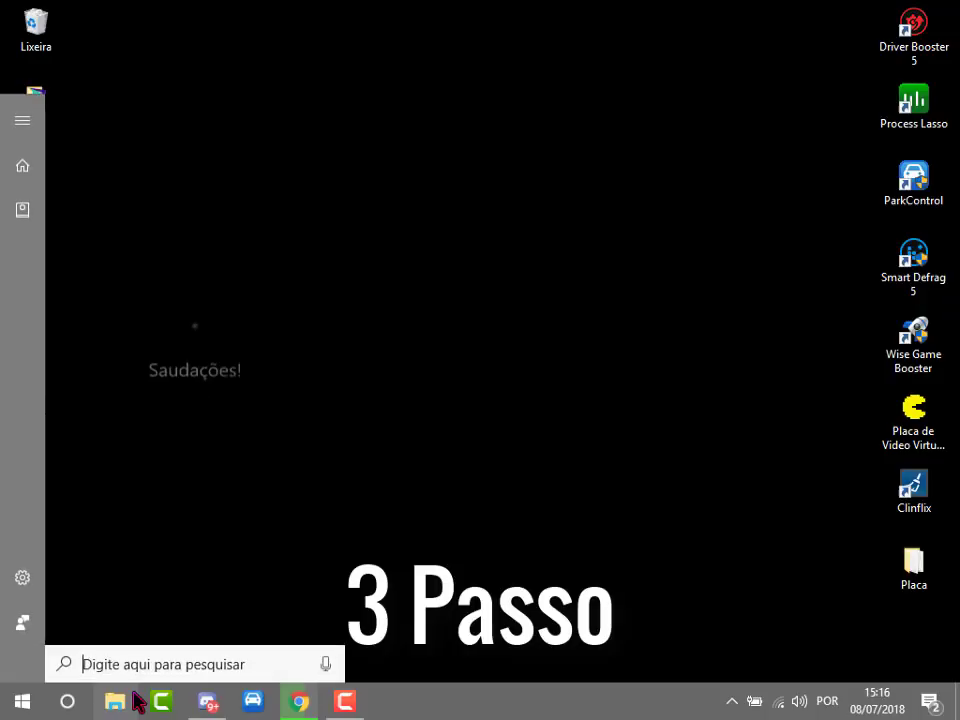
text(sistema)
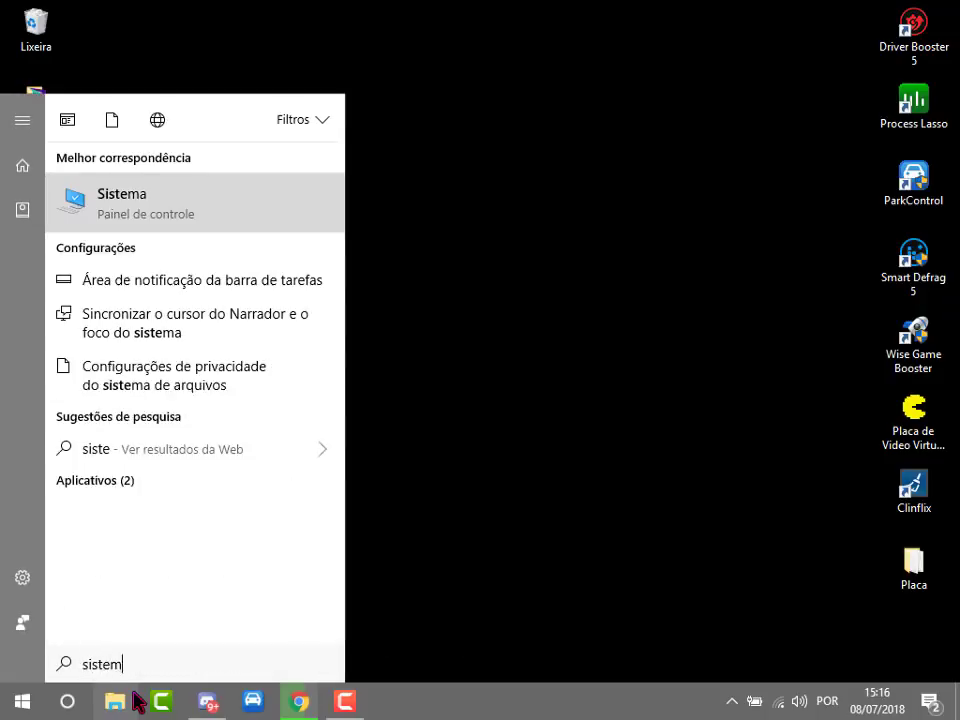
click(146, 200)
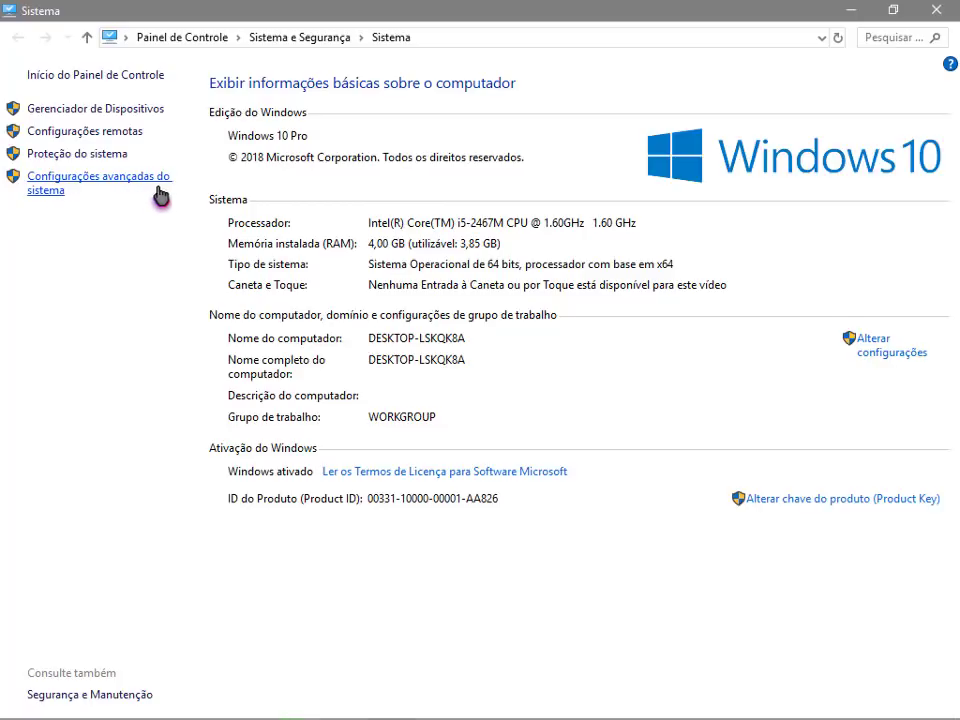
click(67, 193)
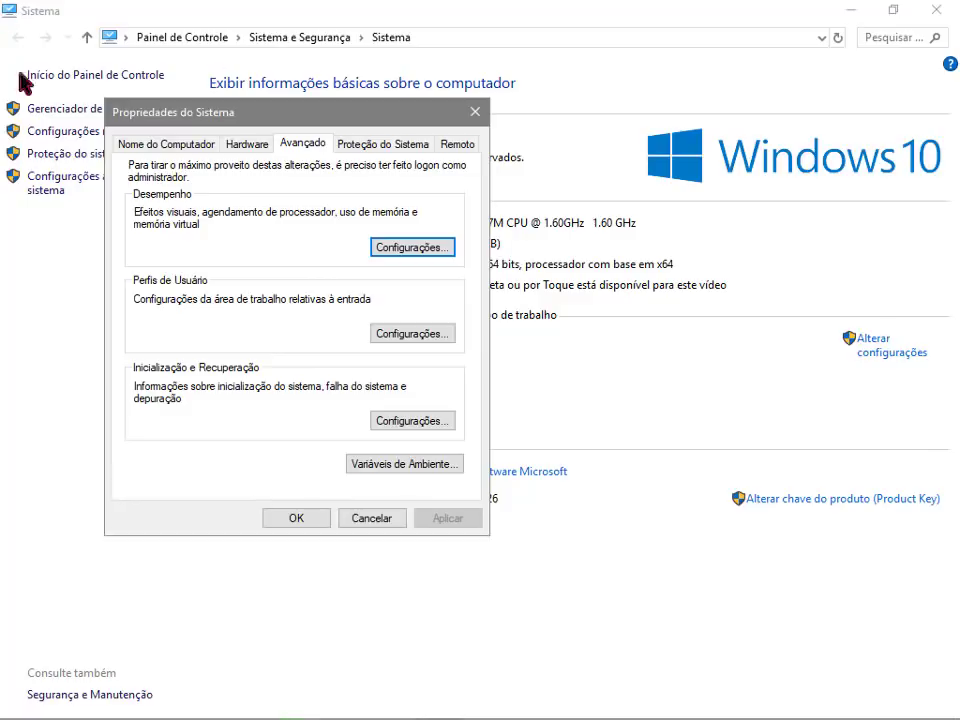
click(422, 254)
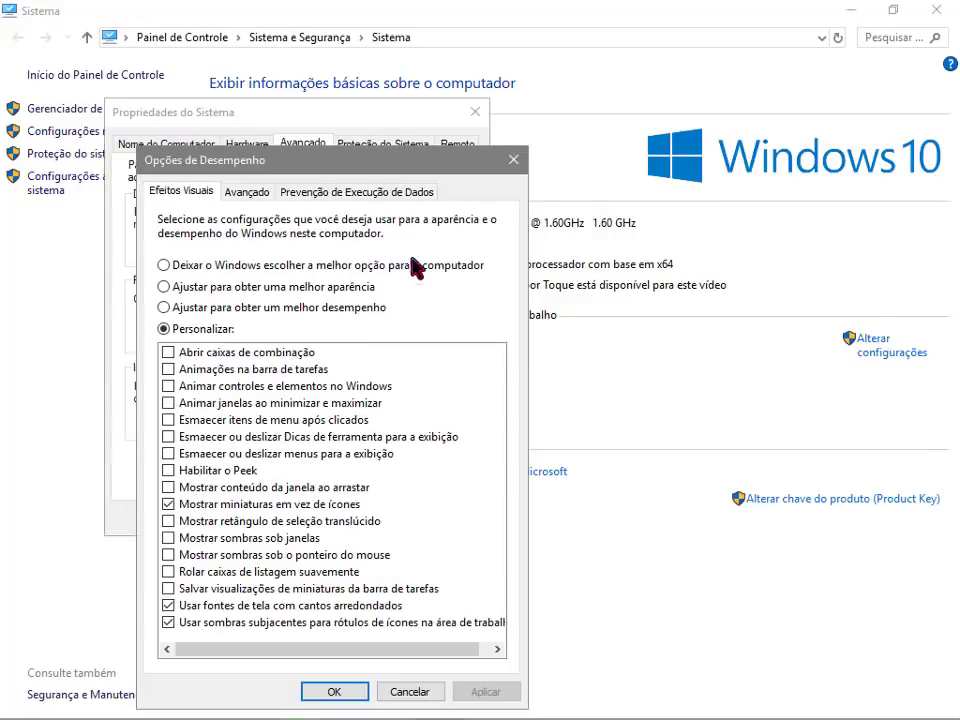
Try the visual effects presets for letting Windows choose and for best performance, and minimize the System window.
click(196, 266)
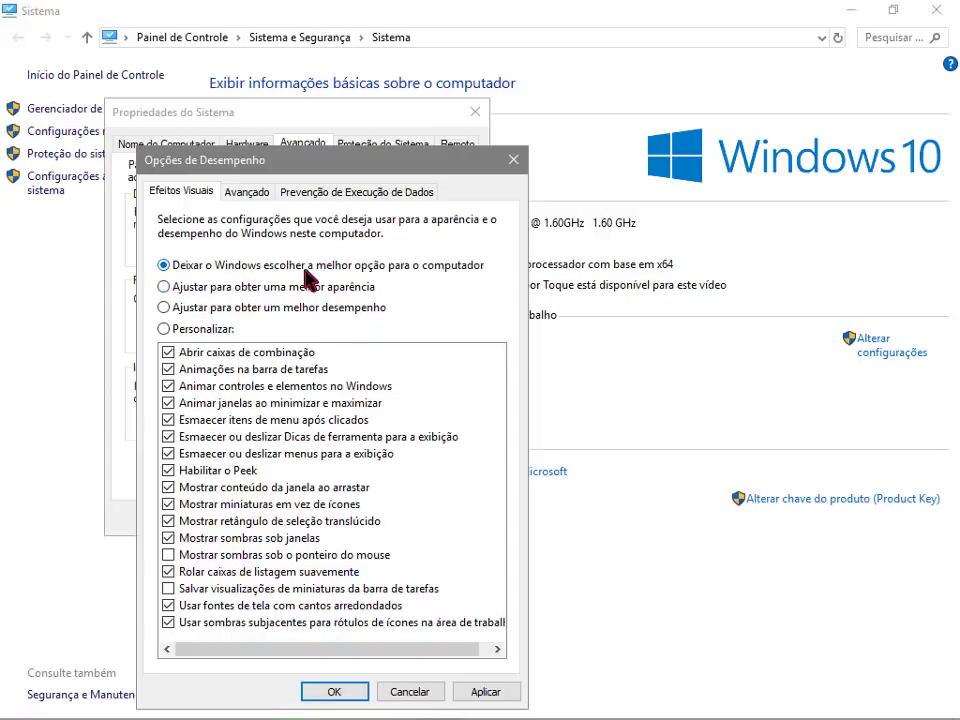
click(279, 308)
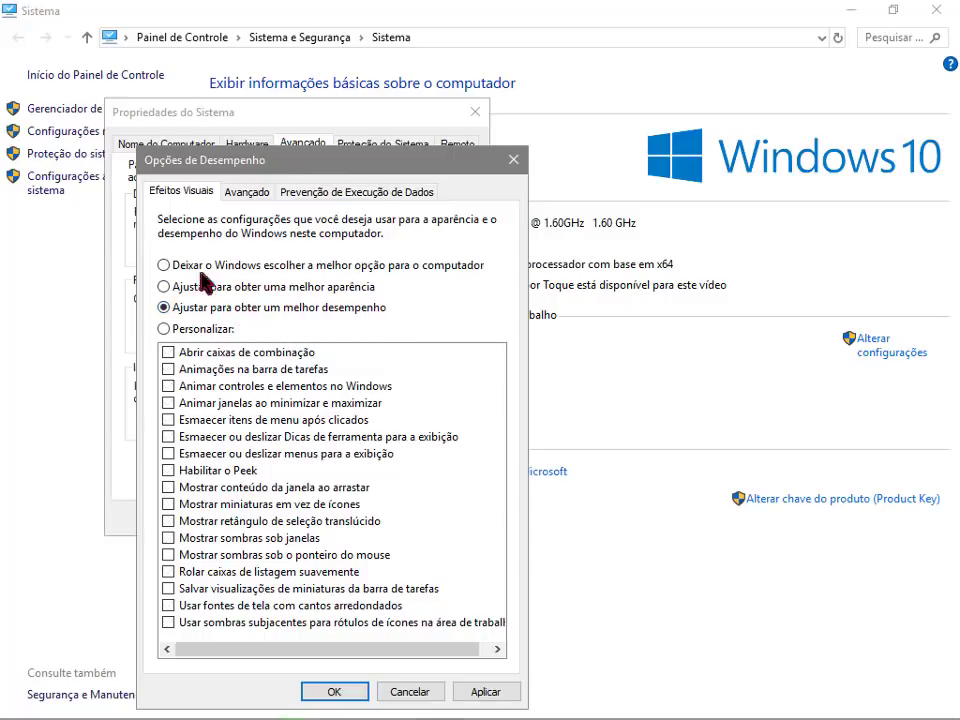
click(851, 10)
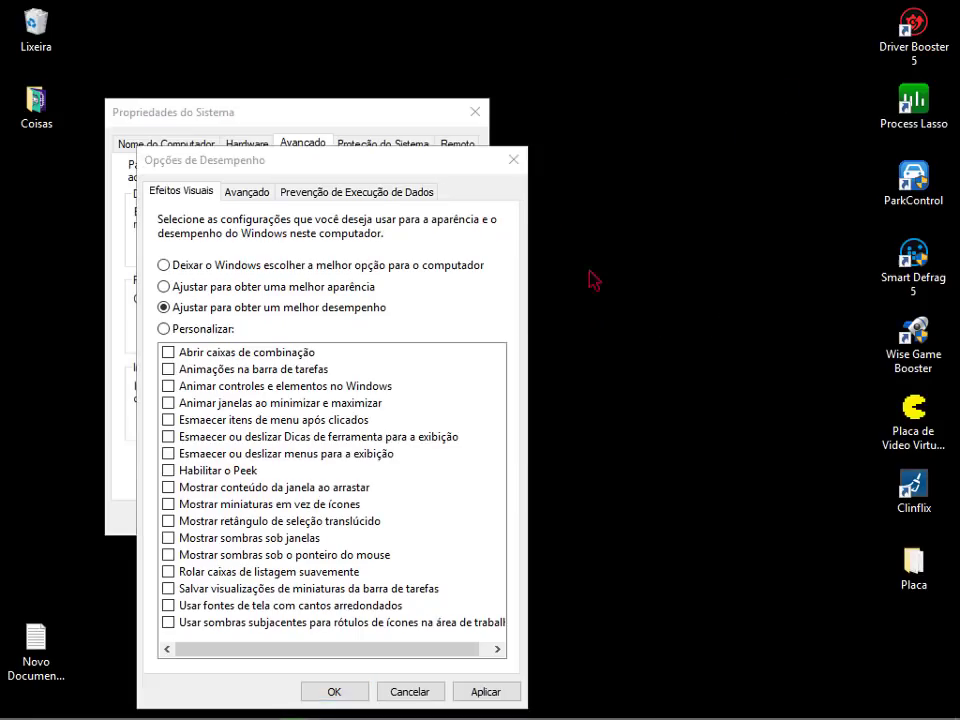
click(718, 195)
drag(750, 107, 632, 251)
Apply the preset "Deixar o Windows escolher a melhor opção para o computador" and close the performance options.
click(215, 265)
click(486, 691)
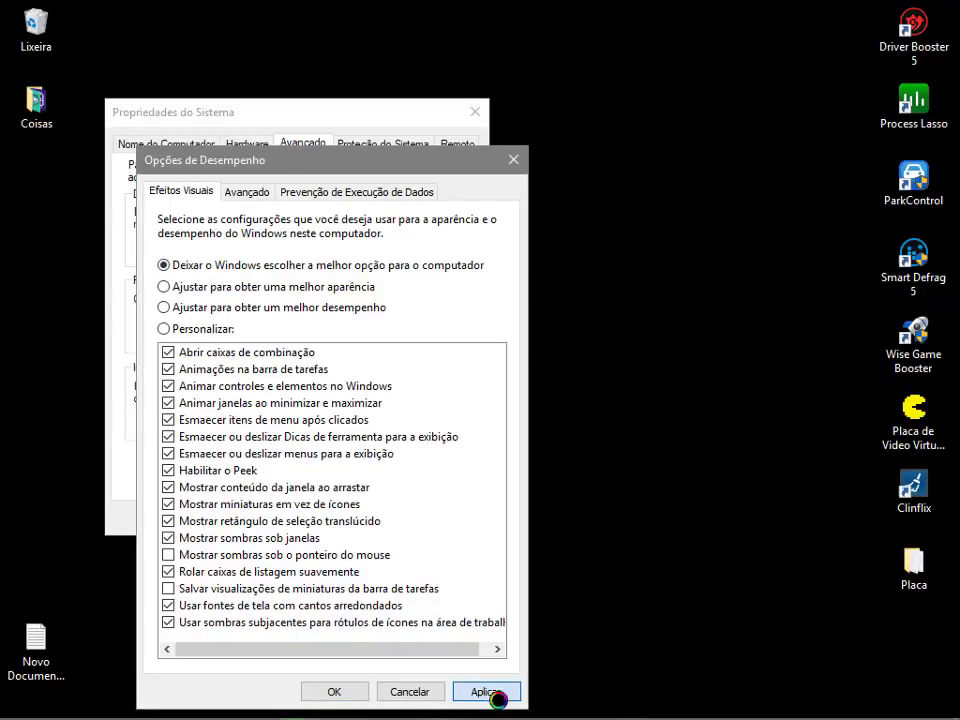
click(319, 691)
drag(870, 114, 536, 523)
drag(646, 235, 636, 21)
drag(702, 2, 610, 490)
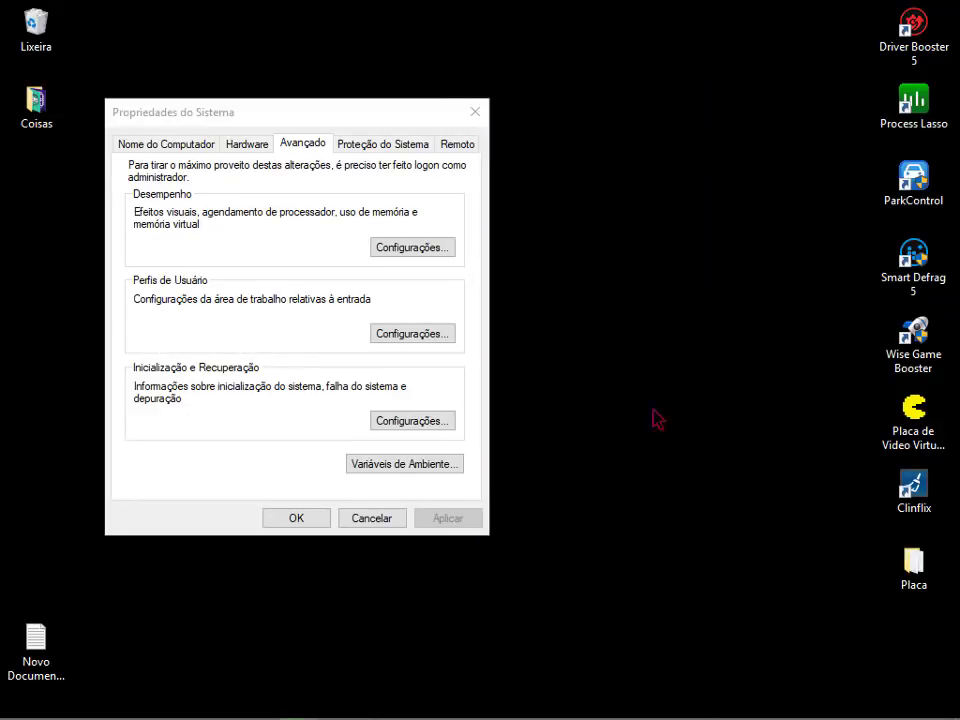
drag(654, 420, 690, 120)
drag(696, 58, 474, 302)
Reopen the performance options, choose the best-performance preset and re-enable only icon label shadows, smooth-edged screen fonts and thumbnails instead of icons.
click(416, 249)
click(308, 308)
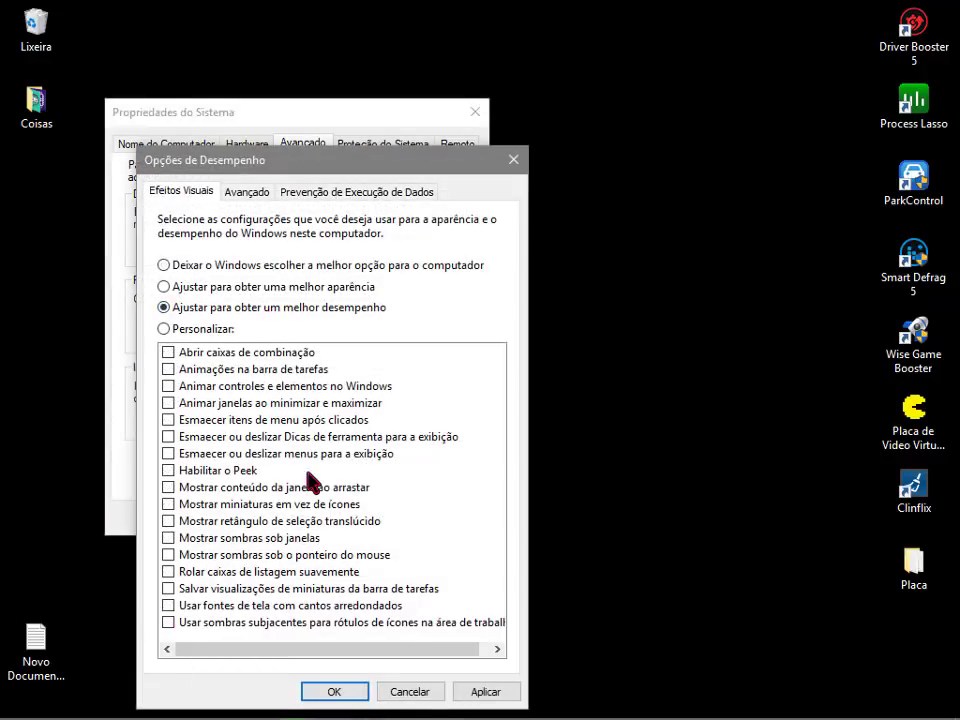
click(168, 622)
click(168, 605)
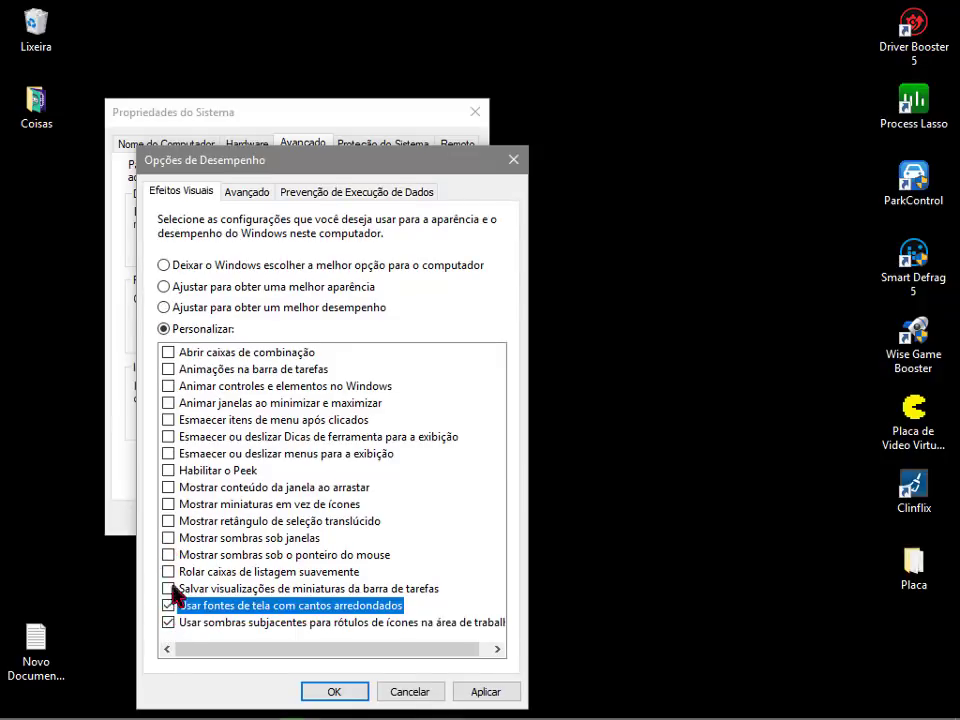
click(168, 504)
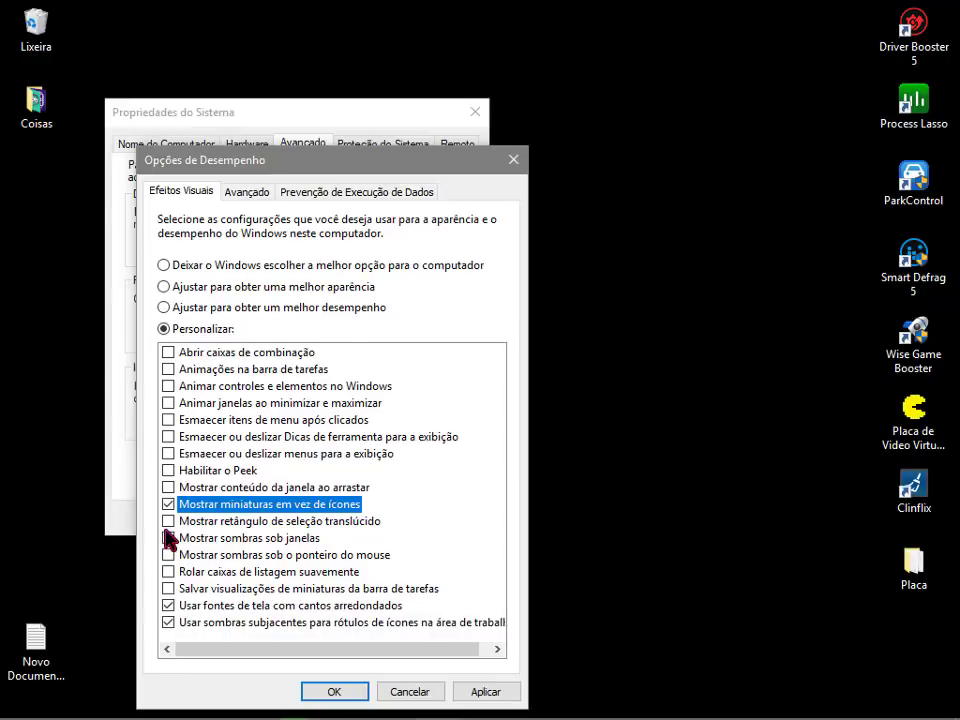
Apply the customised visual effects and close both the performance options and the system properties.
click(511, 690)
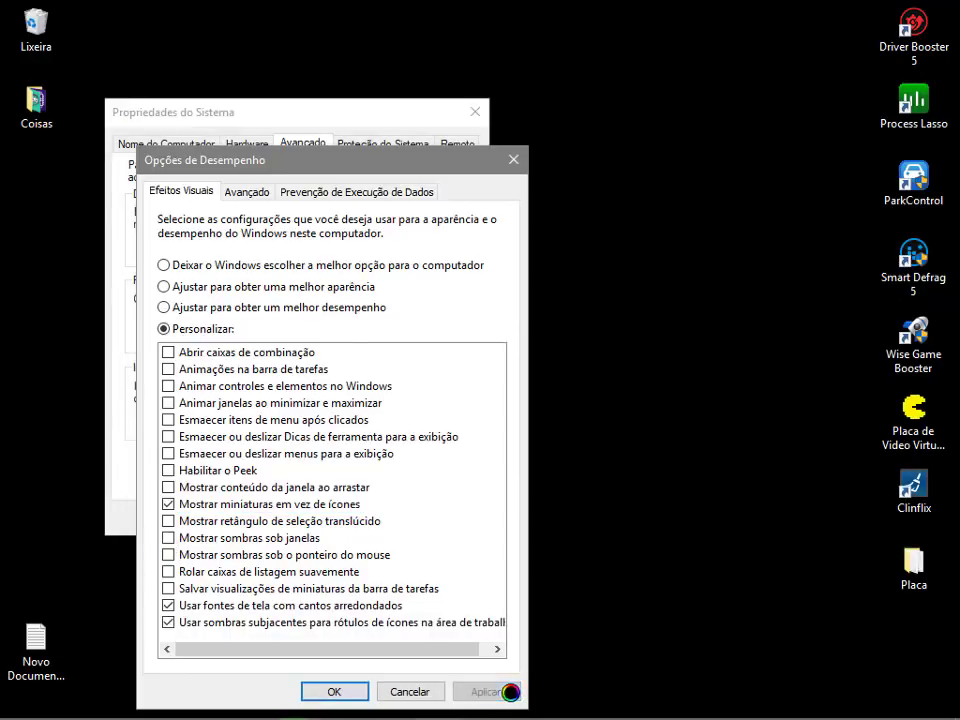
click(336, 688)
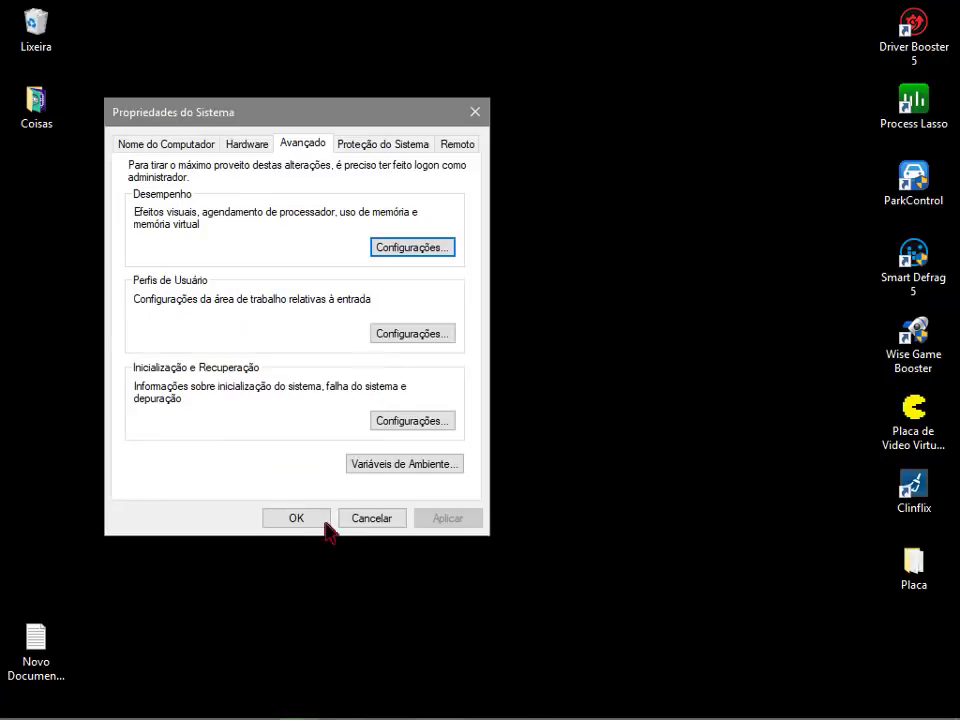
click(316, 514)
drag(470, 303, 565, 3)
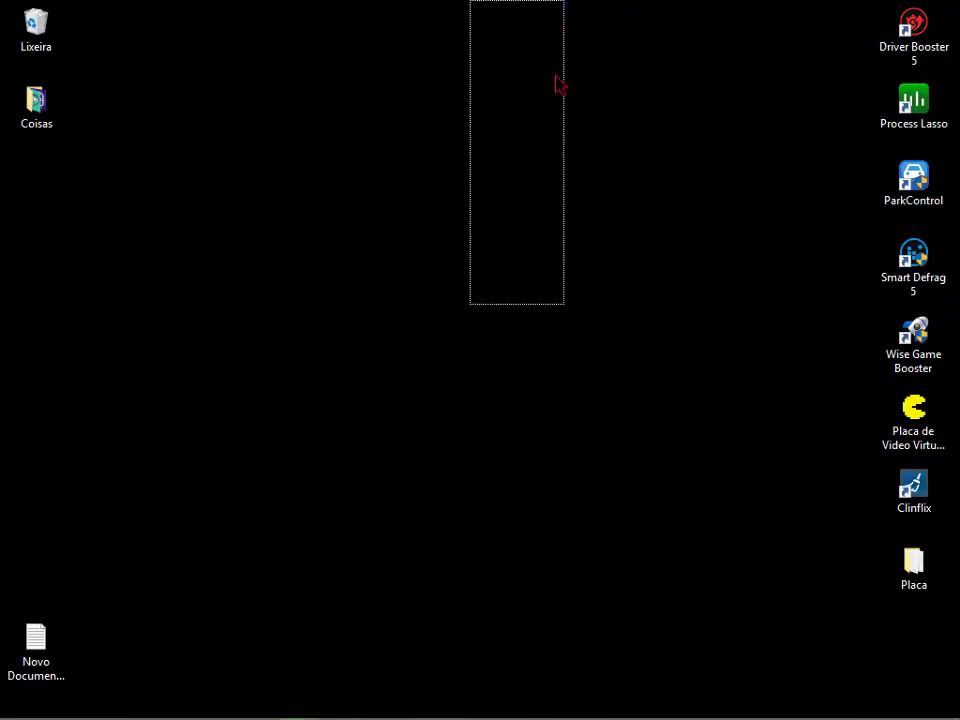
drag(557, 83, 530, 410)
drag(596, 256, 337, 509)
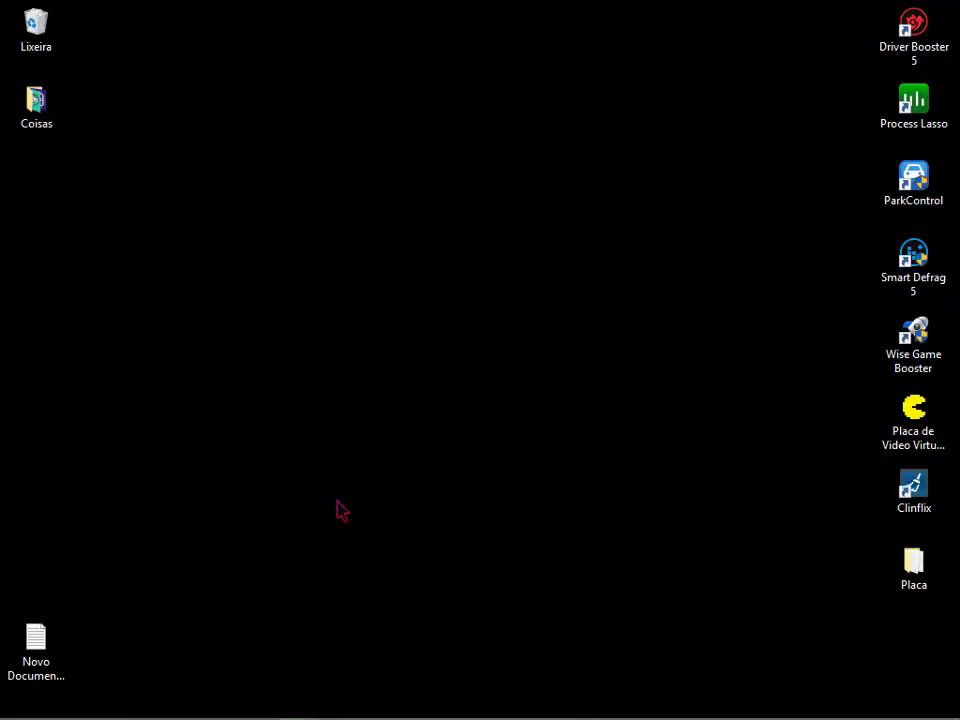
drag(521, 112, 614, 19)
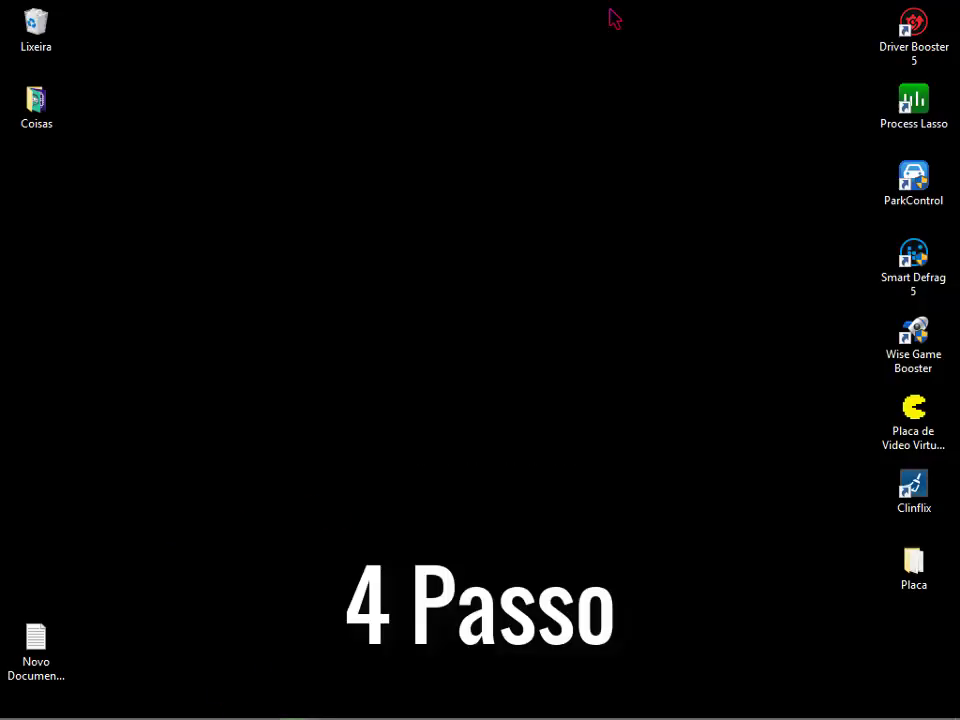
key(super+r)
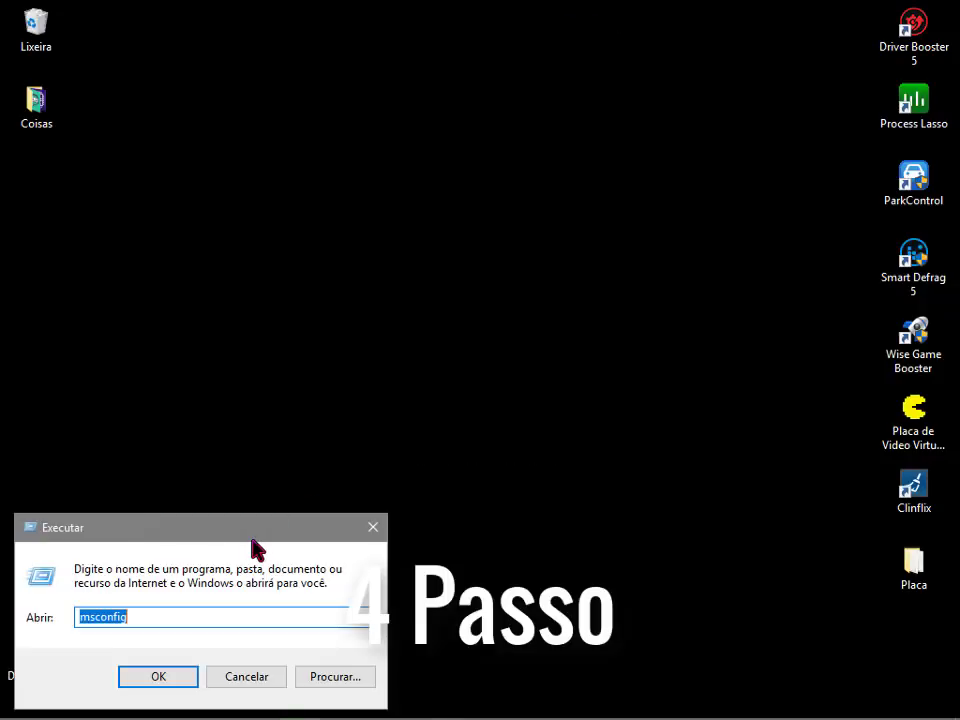
key(BackSpace)
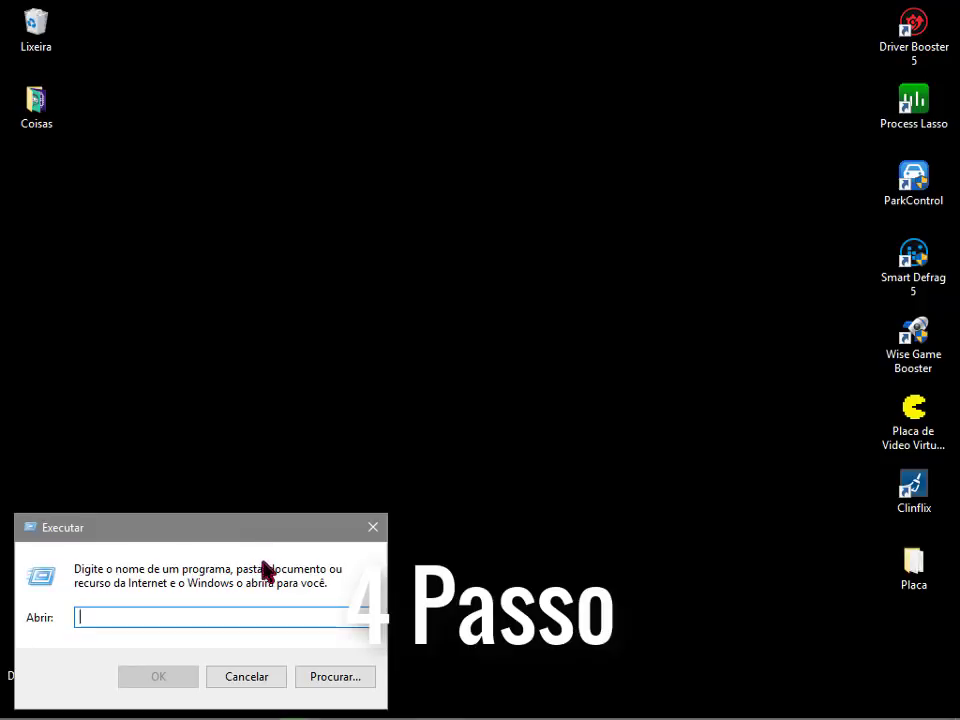
click(274, 677)
key(super+r)
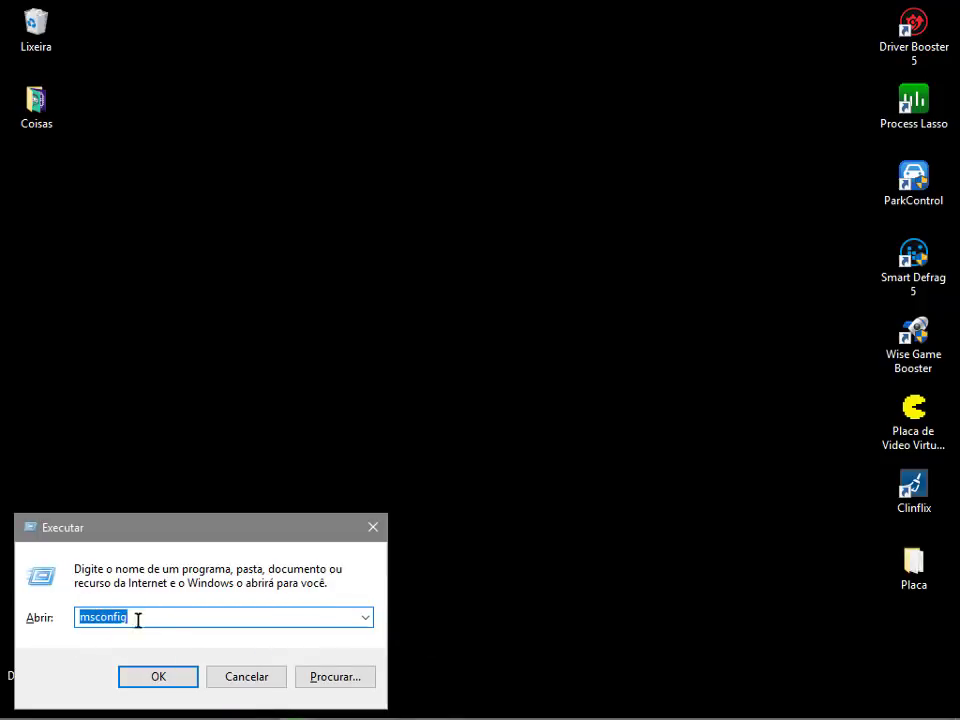
key(Return)
key(super)
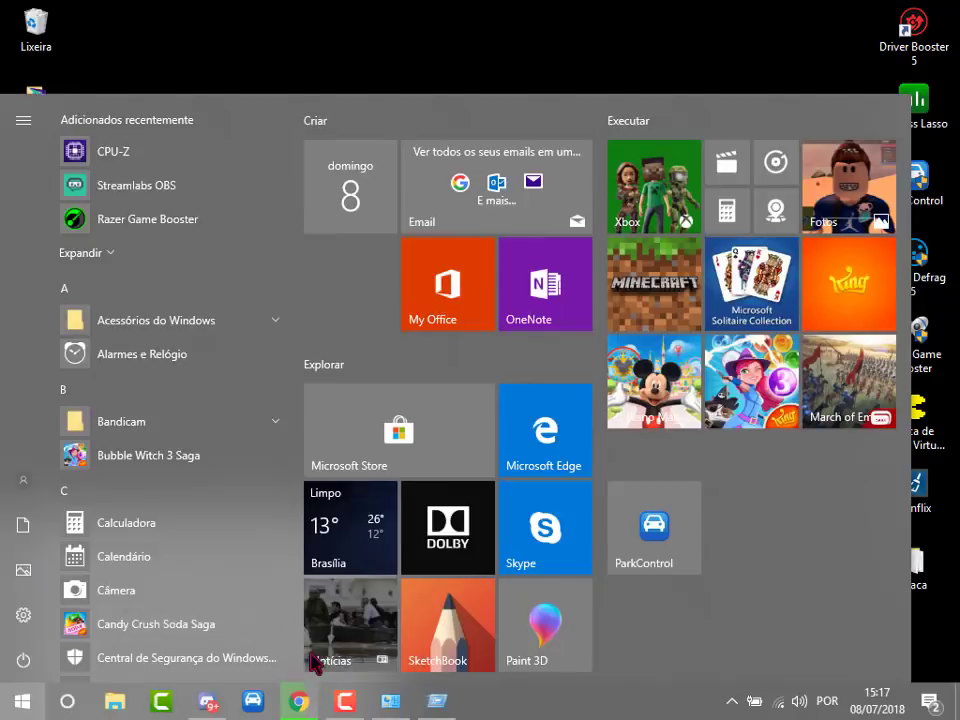
key(Escape)
click(240, 677)
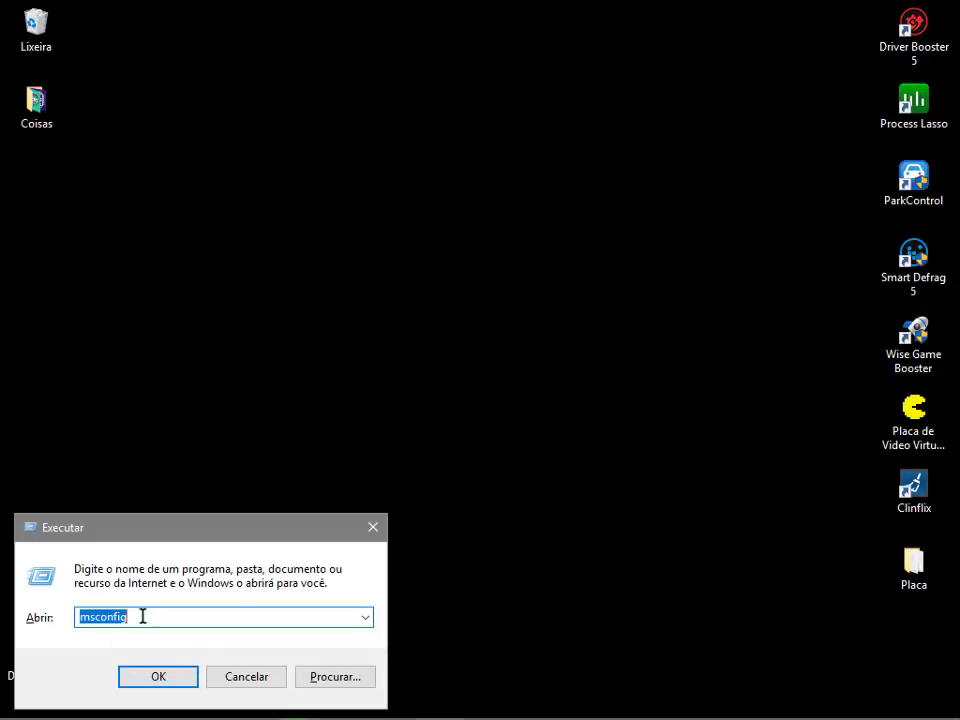
Replace the command in the Run dialog with "temp" and execute it to open the Windows Temp folder.
key(BackSpace)
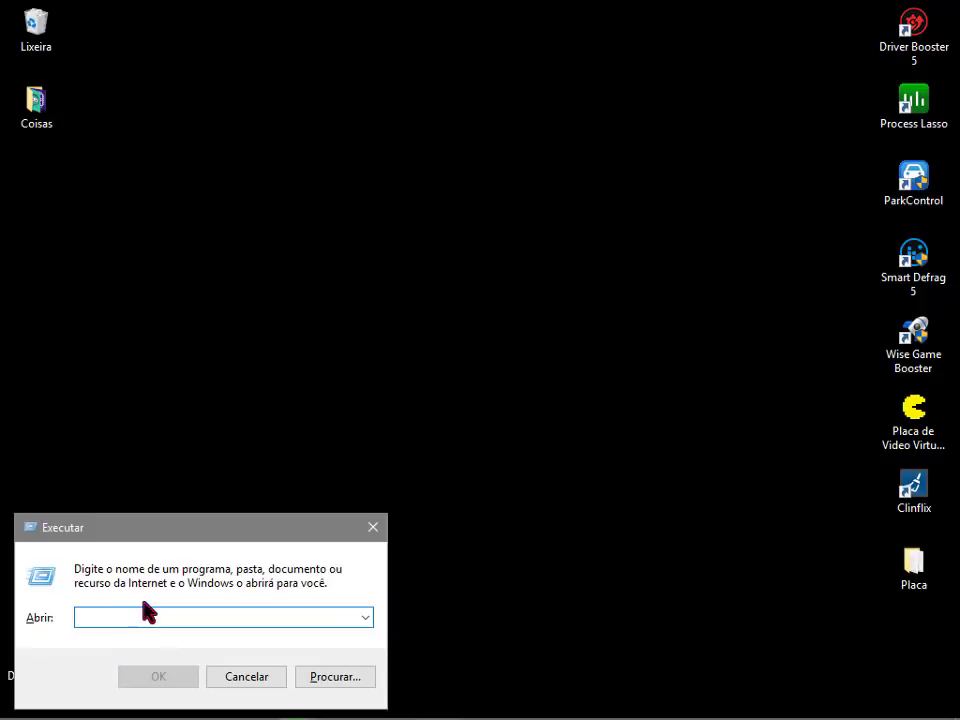
text(temp)
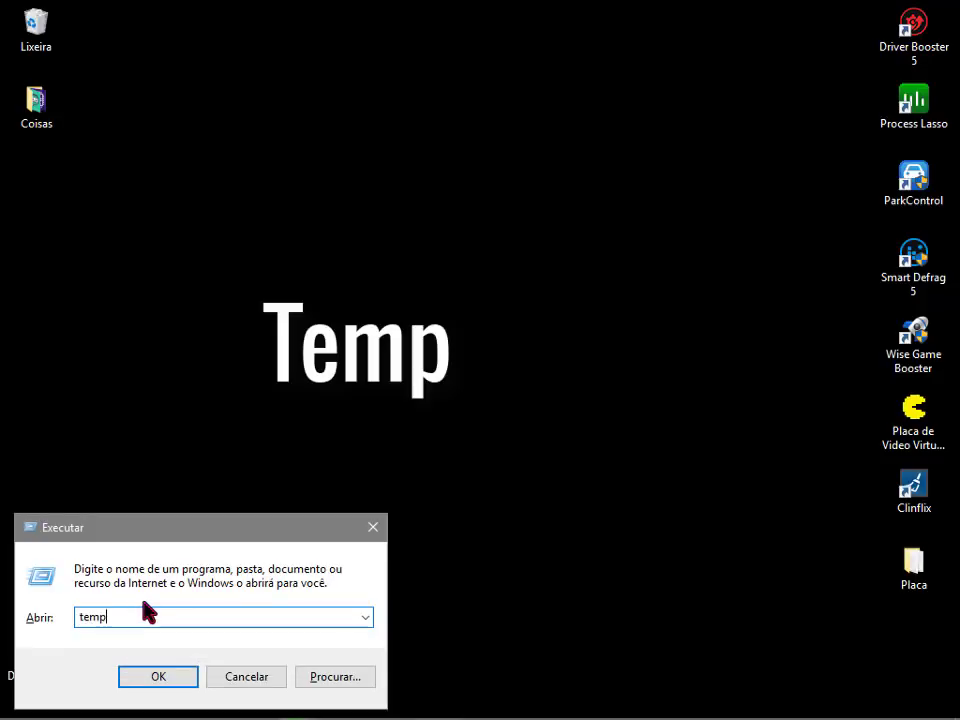
key(Return)
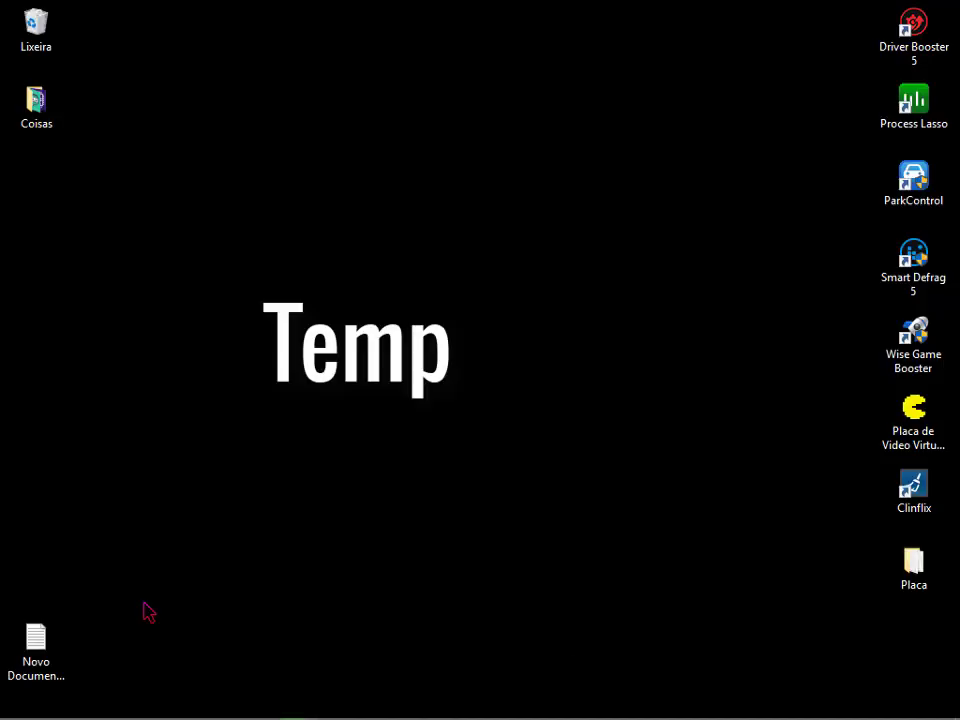
Delete all files and folders in the Windows Temp folder and close its window.
click(860, 102)
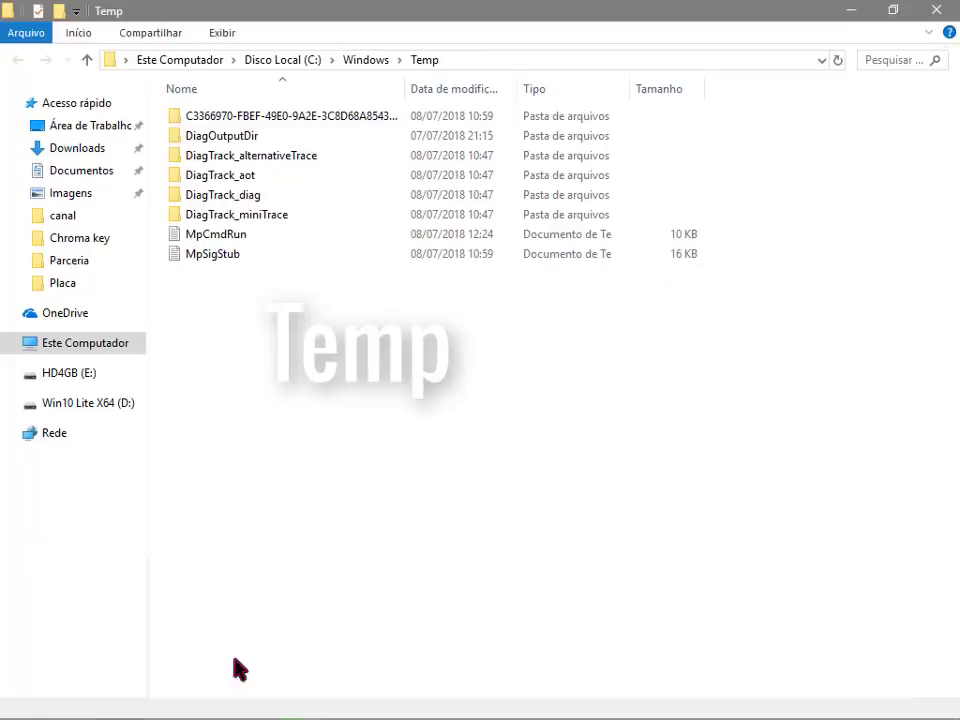
key(ctrl+a)
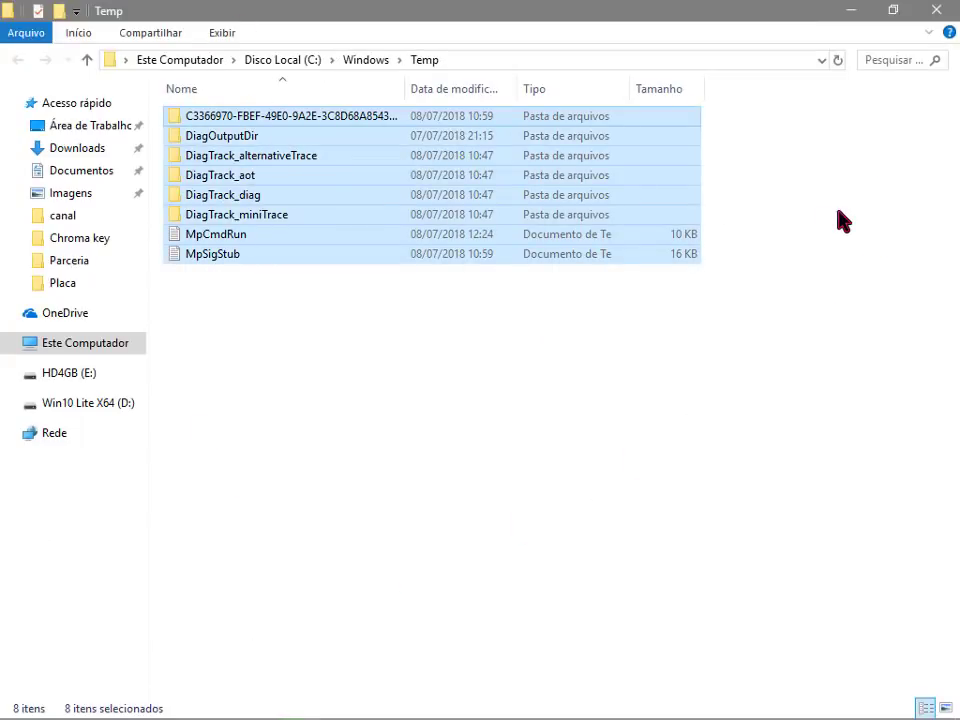
key(Delete)
click(936, 10)
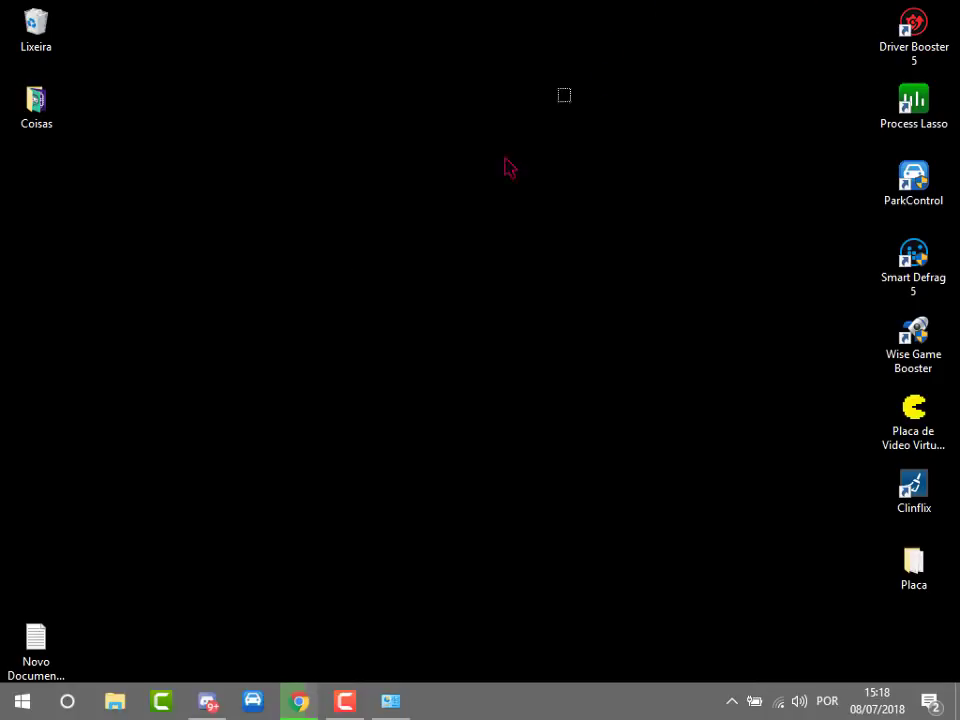
Execute "%temp%" from the Run dialog to open the user's local Temp folder.
key(super+r)
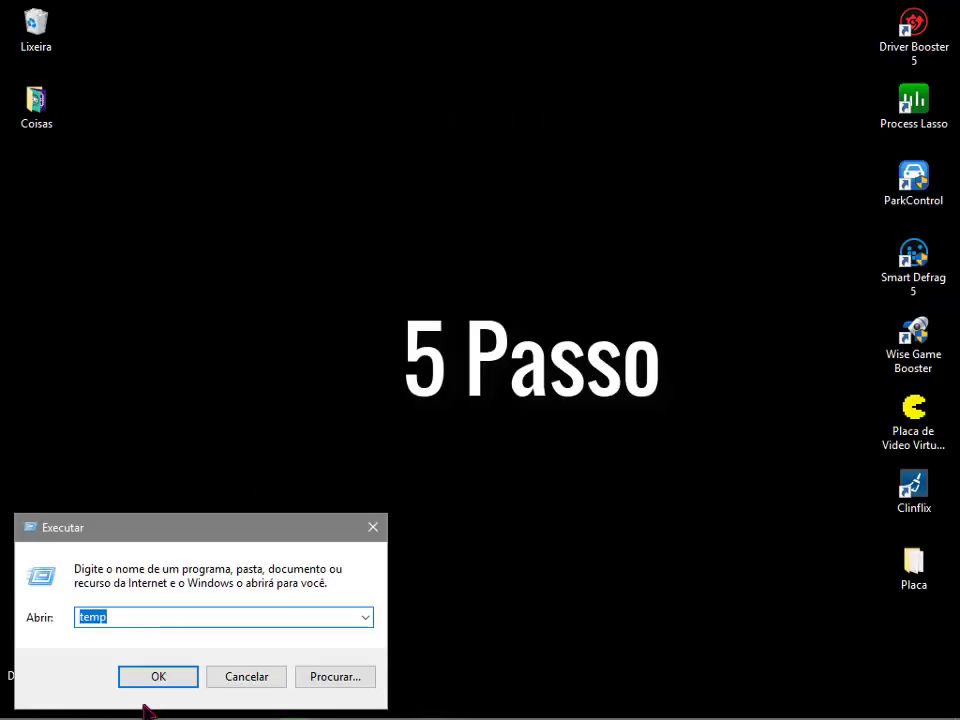
text(%t)
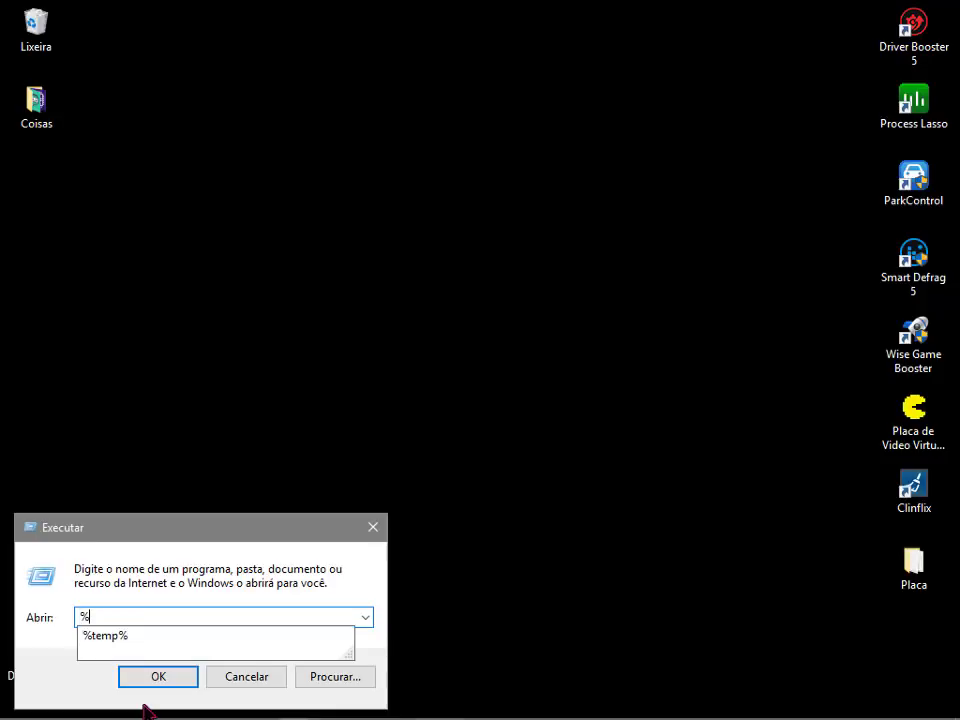
key(Escape)
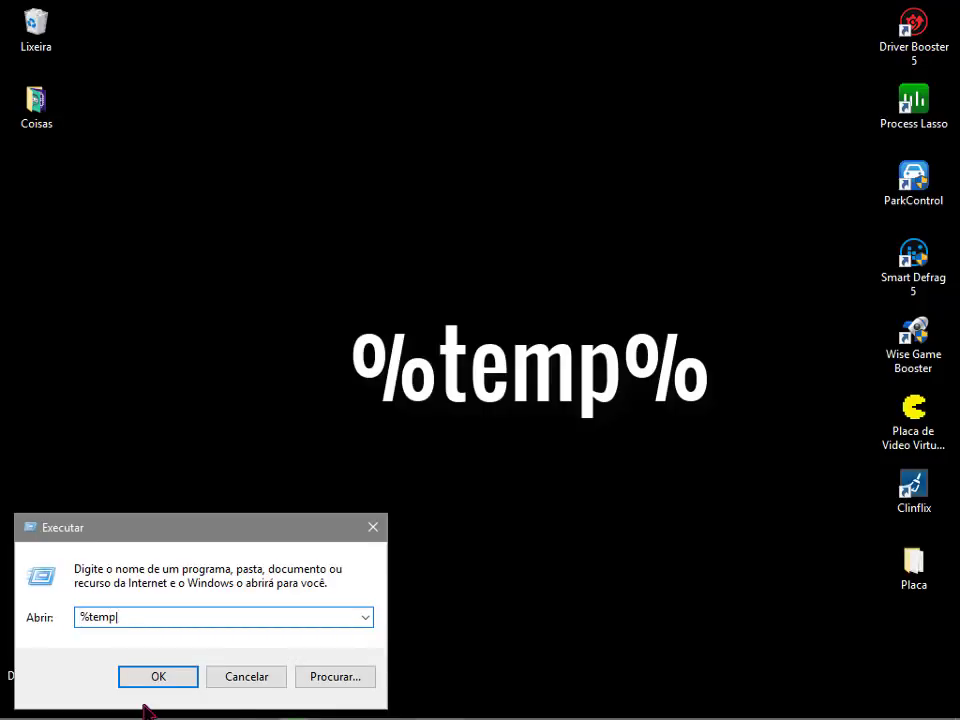
key(Delete)
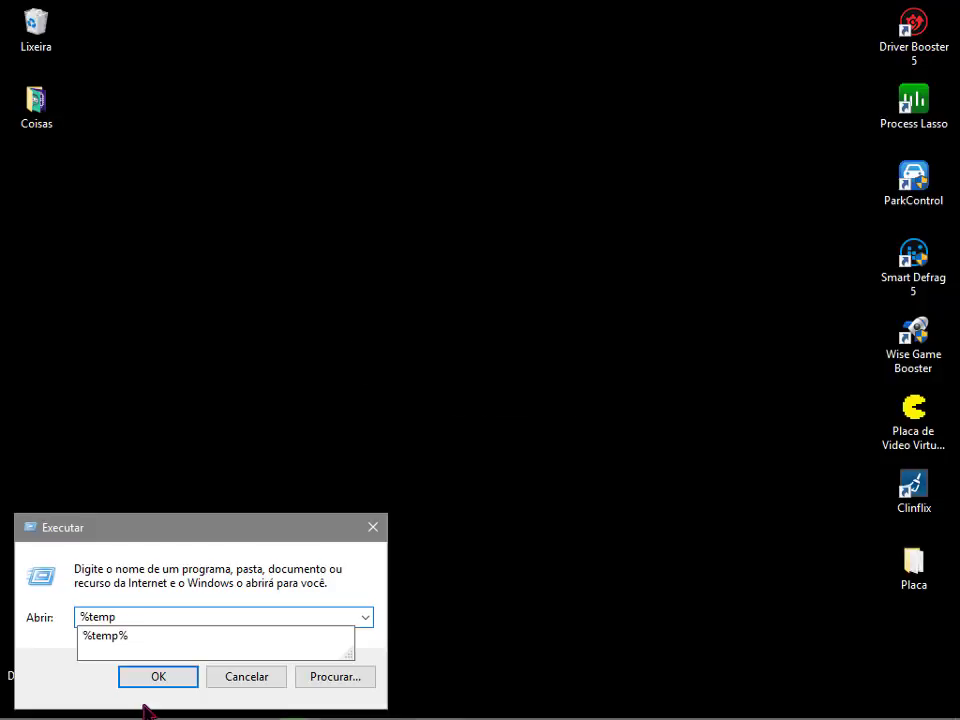
text(%)
key(Return)
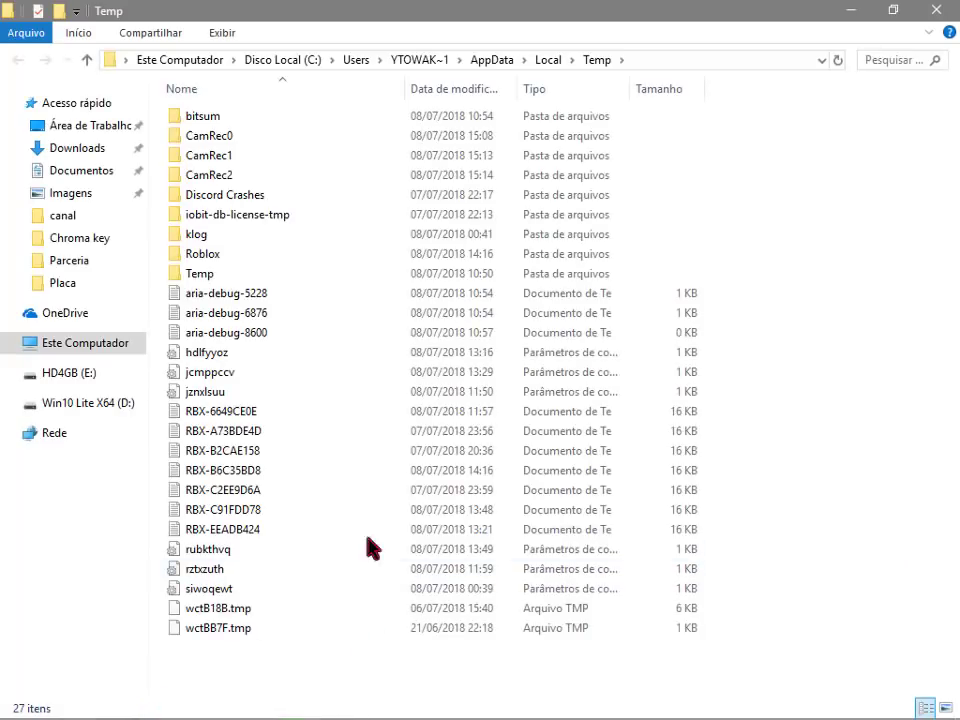
Select every item in the user's local Temp folder and delete the whole selection.
drag(351, 678, 470, 628)
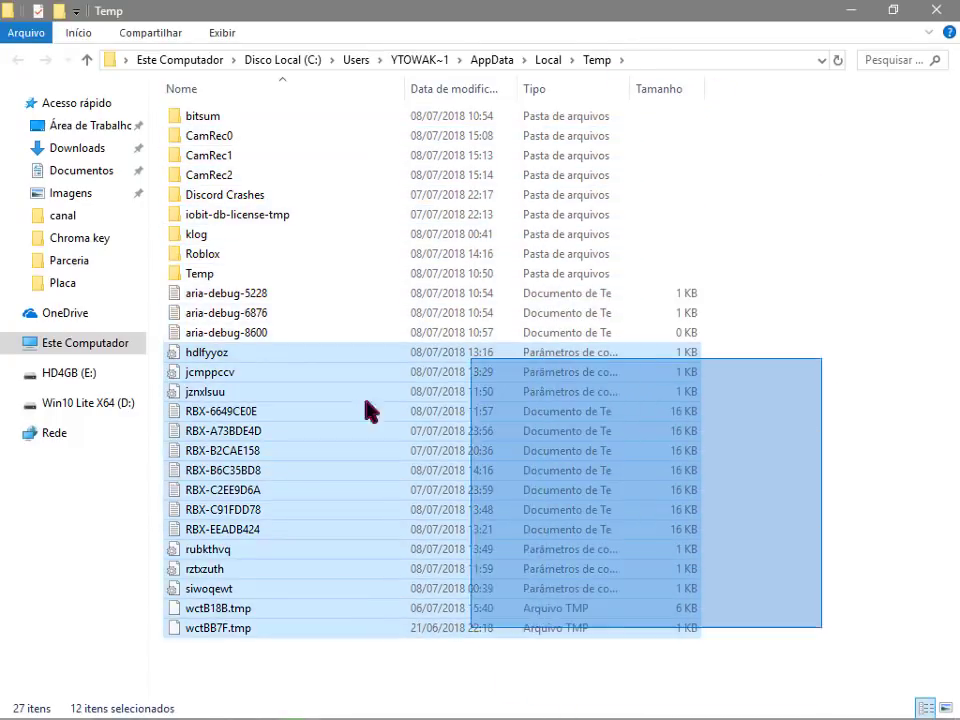
drag(368, 410, 700, 570)
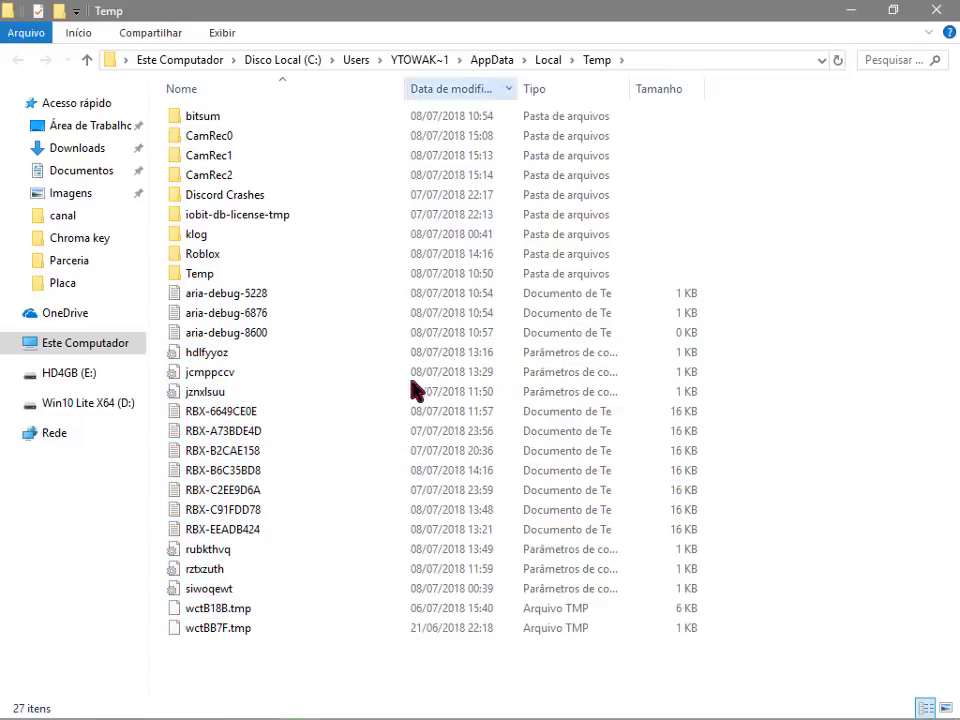
drag(334, 671, 321, 103)
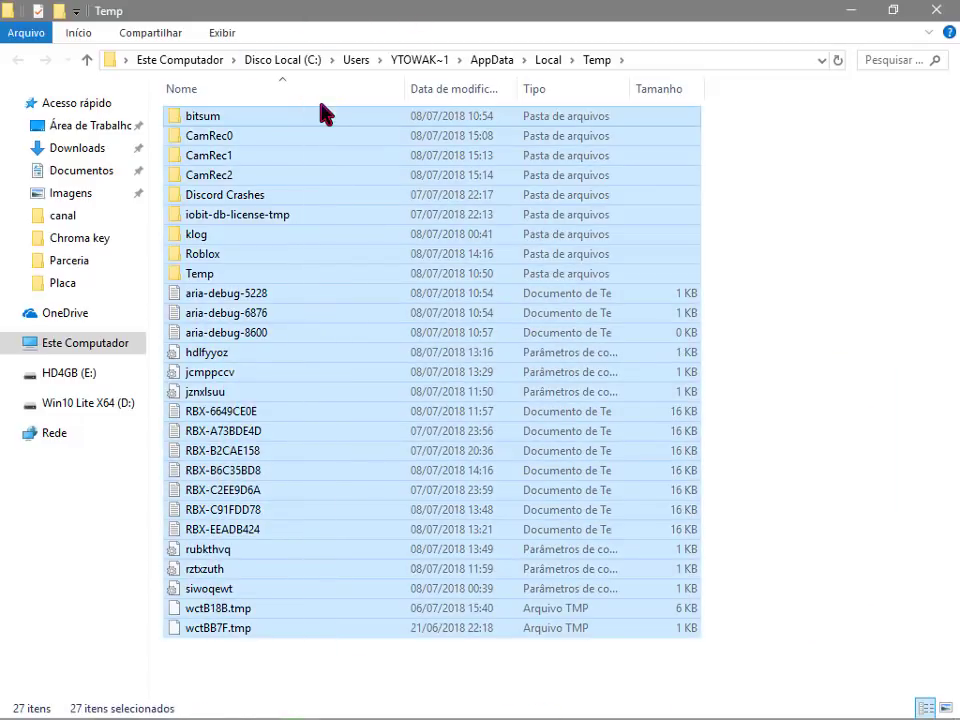
key(Delete)
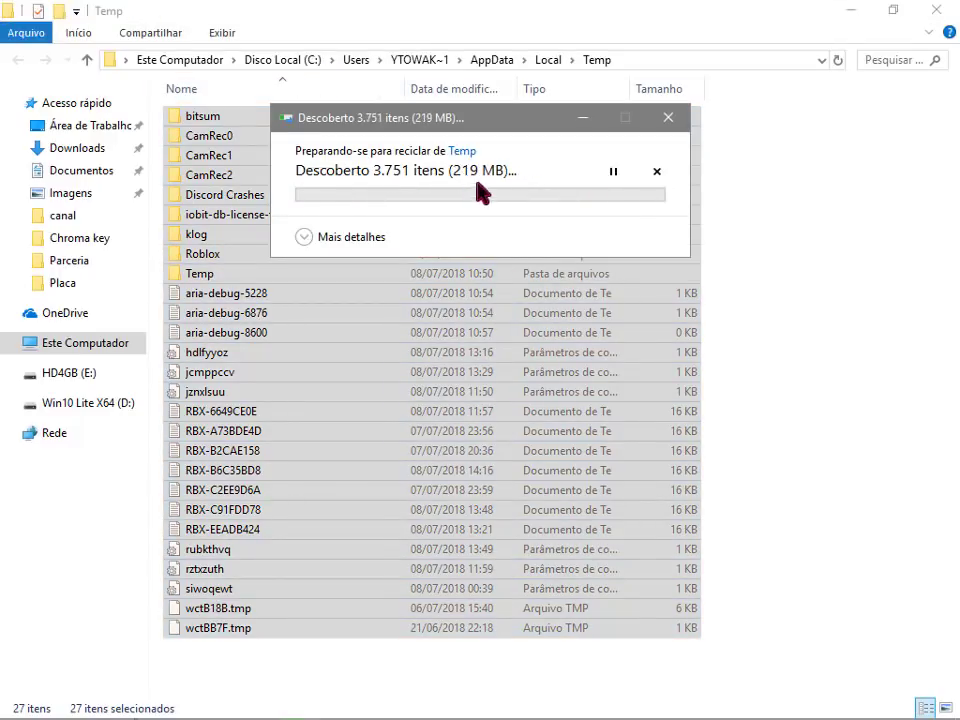
Retry deleting CamRec0, and ignore access-denied and in-use folders for all current items to finish the deletion.
click(378, 279)
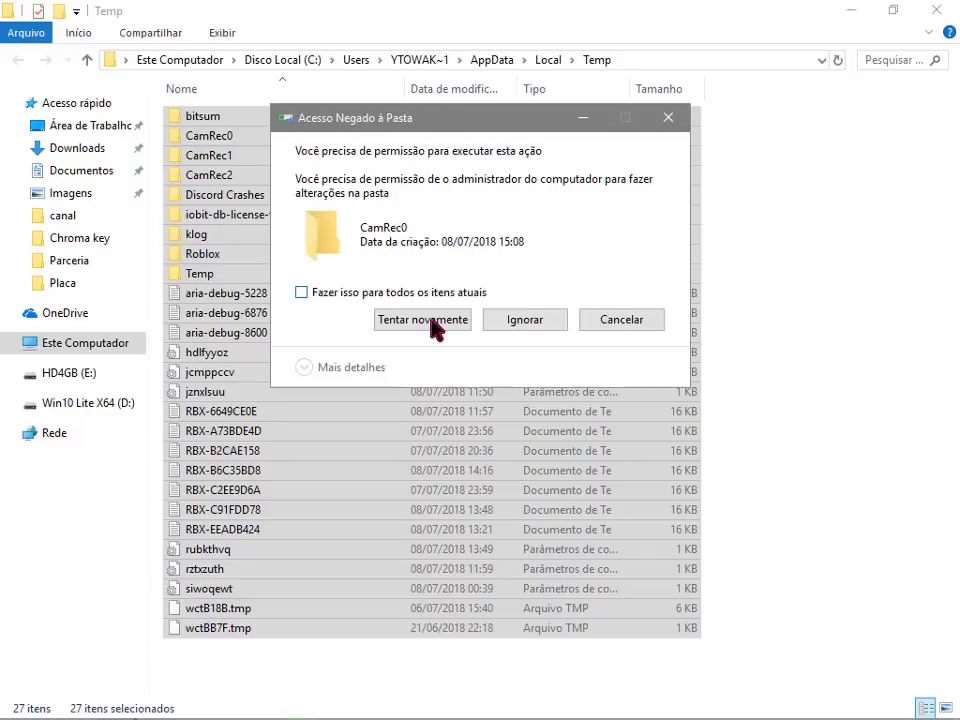
click(433, 321)
click(450, 288)
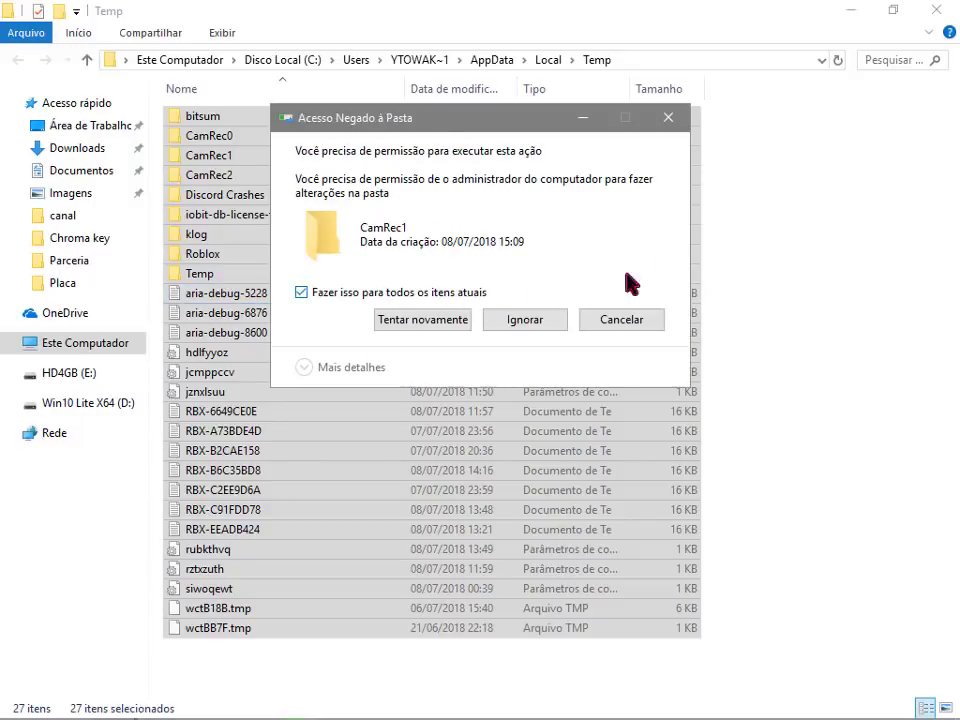
click(326, 296)
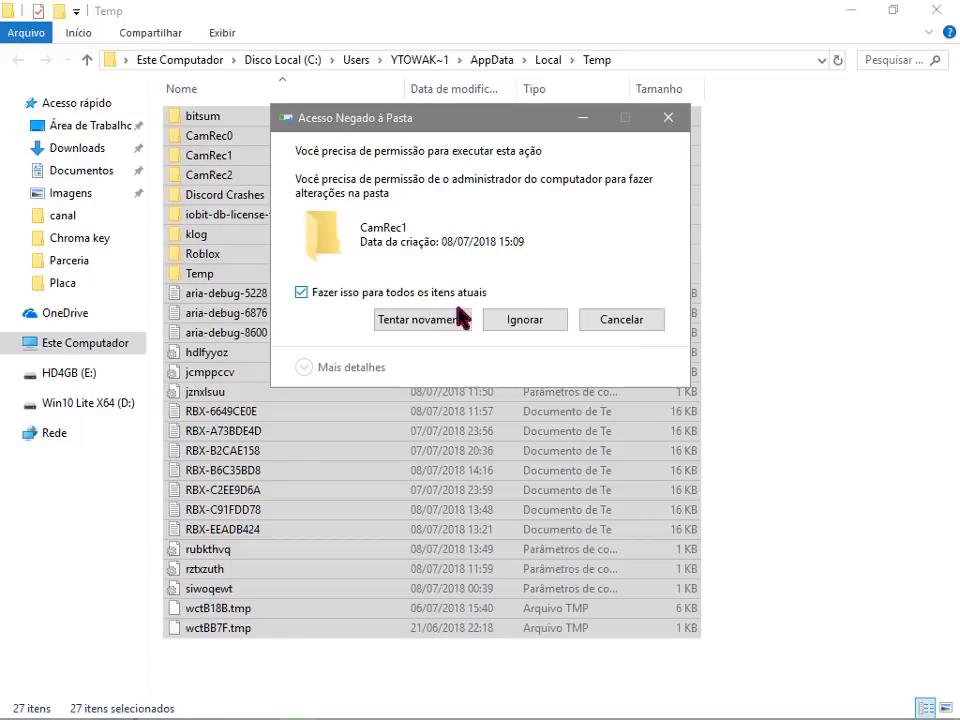
click(535, 334)
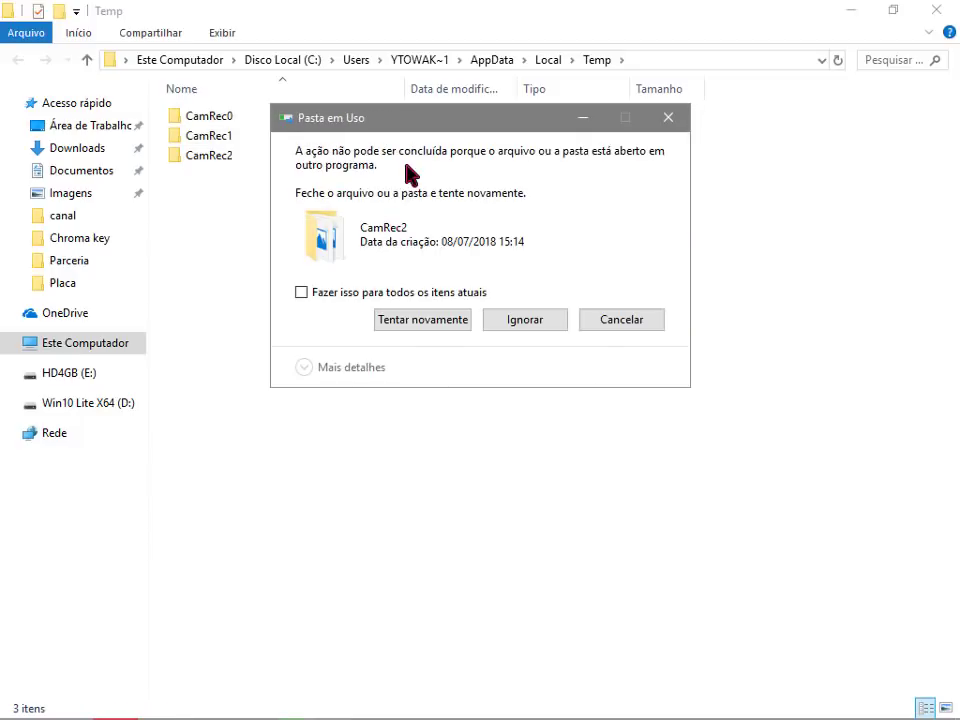
click(400, 294)
click(500, 322)
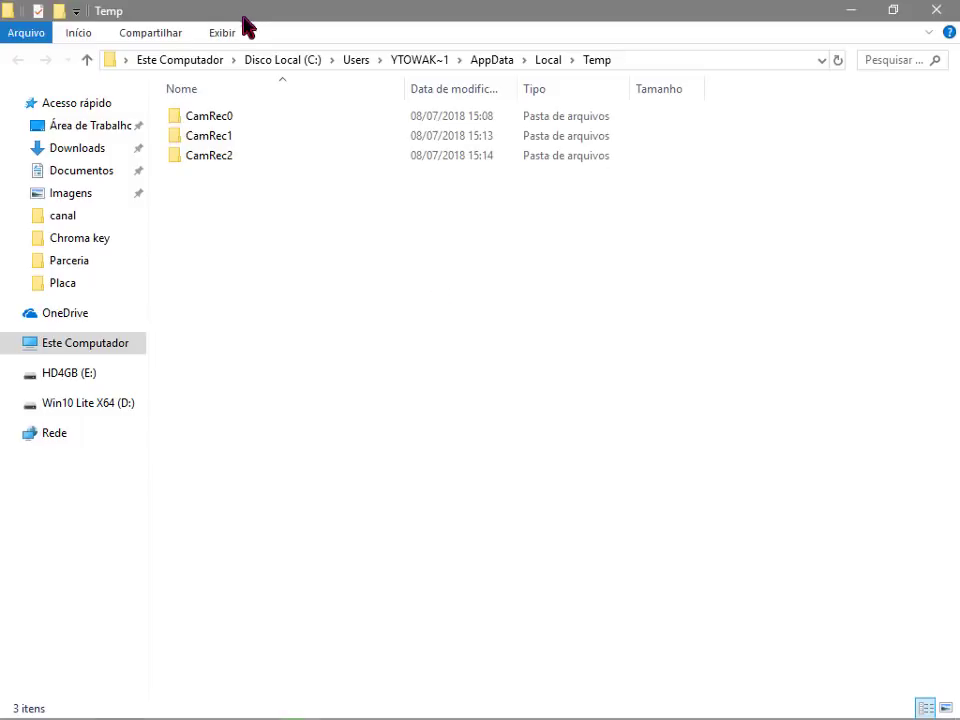
Look inside the CamRec2 folder left in the user's Temp folder and return to the Temp folder.
drag(332, 242, 538, 186)
click(538, 186)
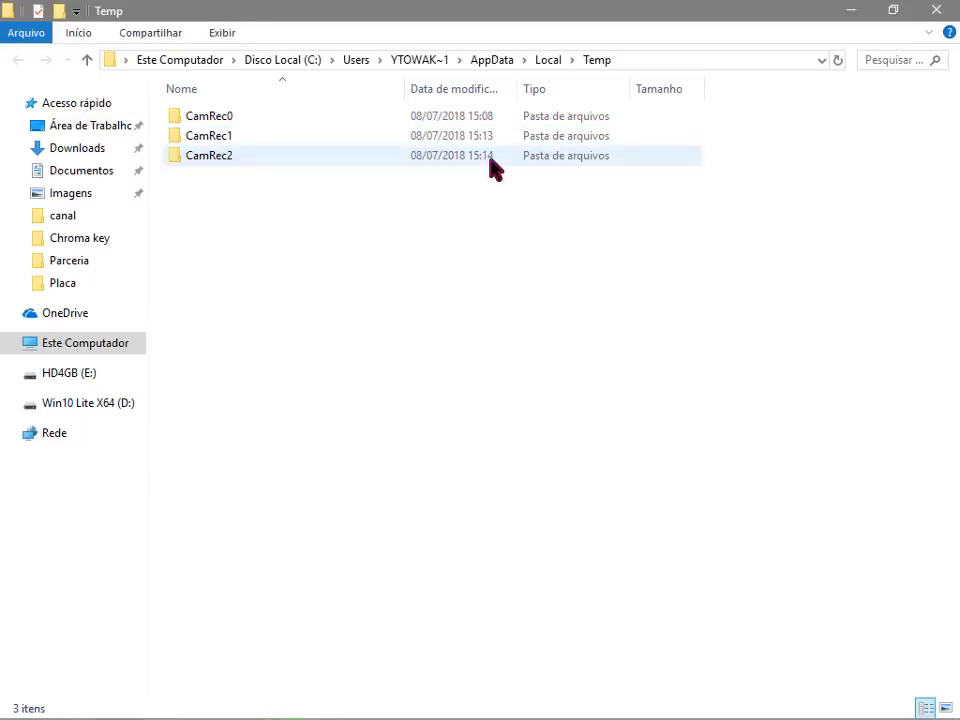
double_click(490, 158)
click(18, 60)
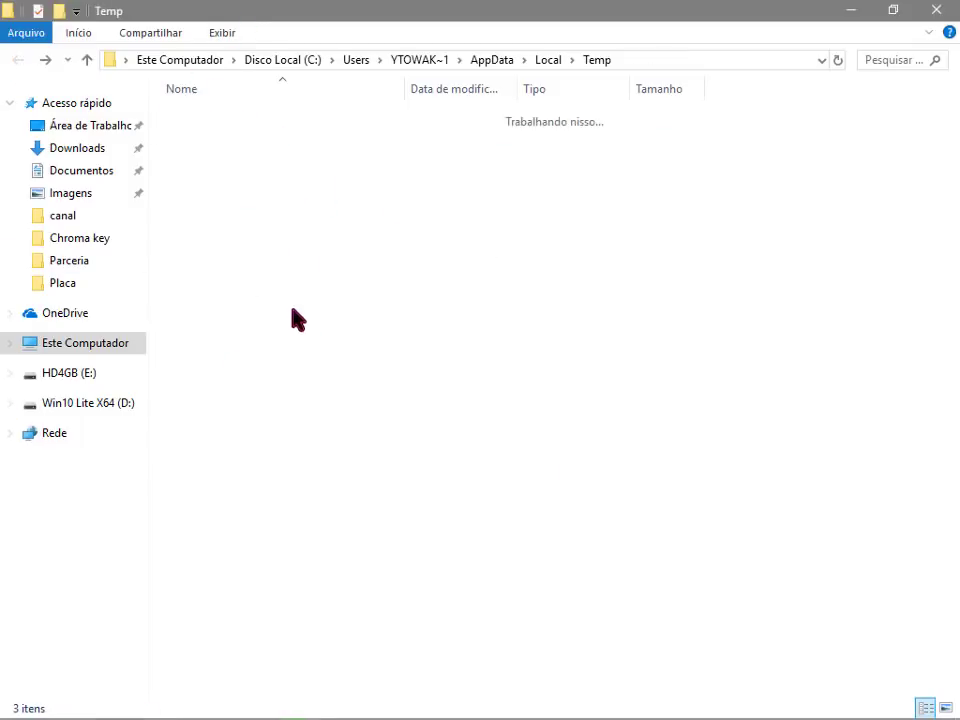
Close the Temp folder, open the Windows prefetch folder through the Run dialog, and grant permanent access to it.
click(936, 10)
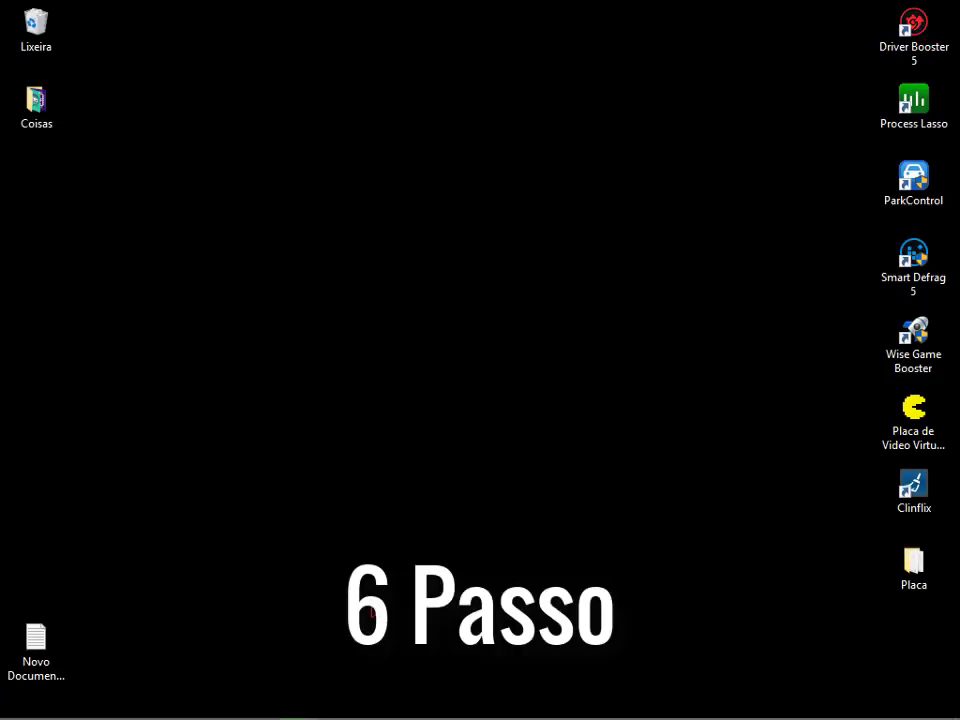
key(super+r)
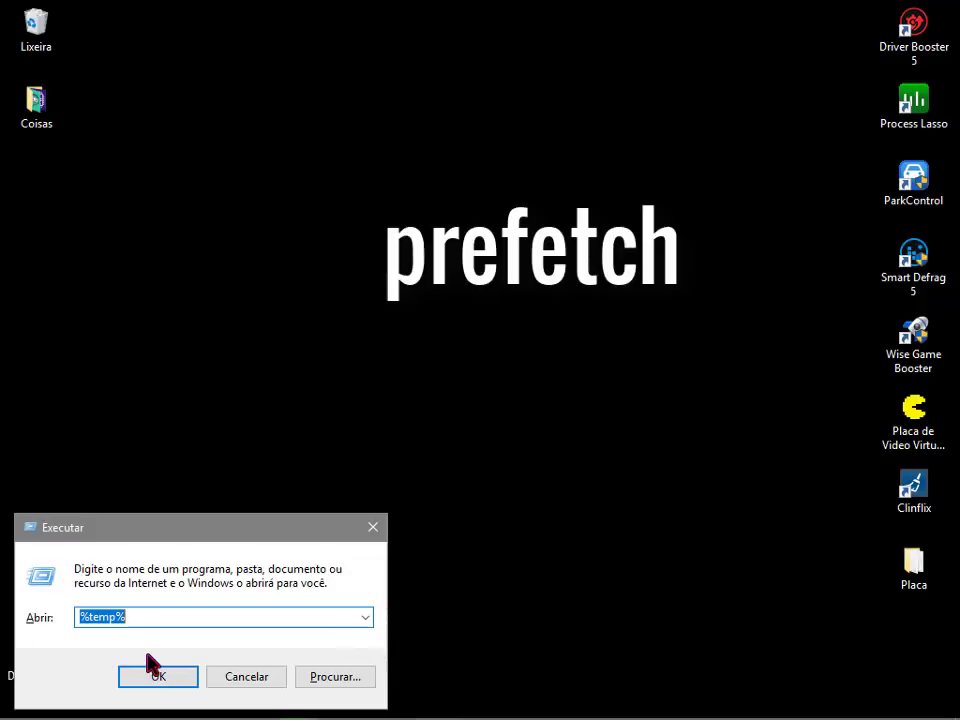
text(pref)
key(Down)
key(Return)
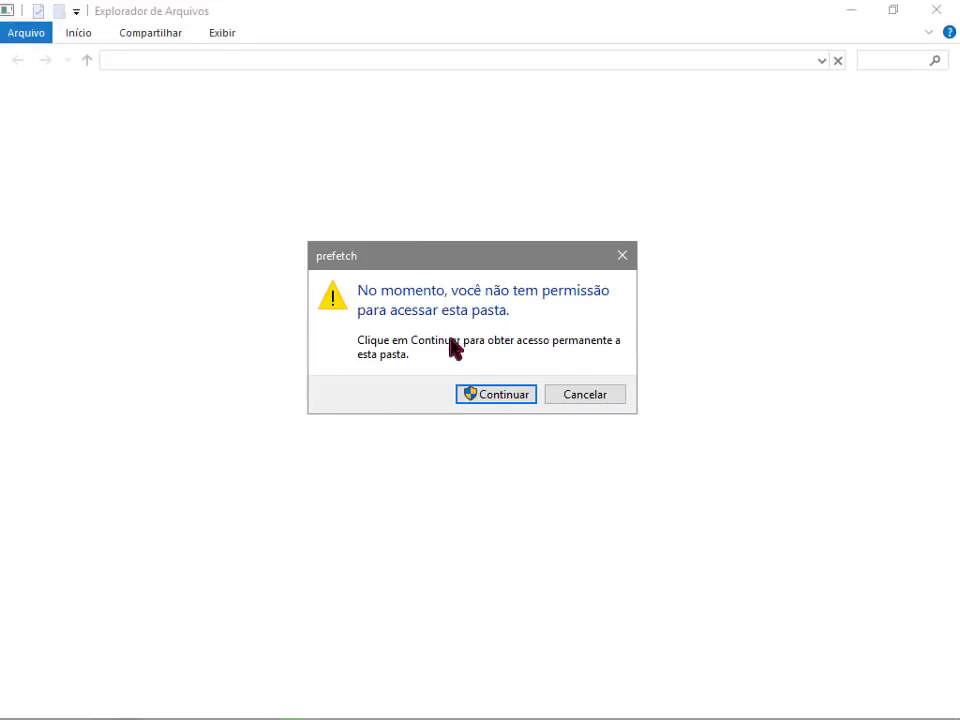
click(492, 396)
click(490, 396)
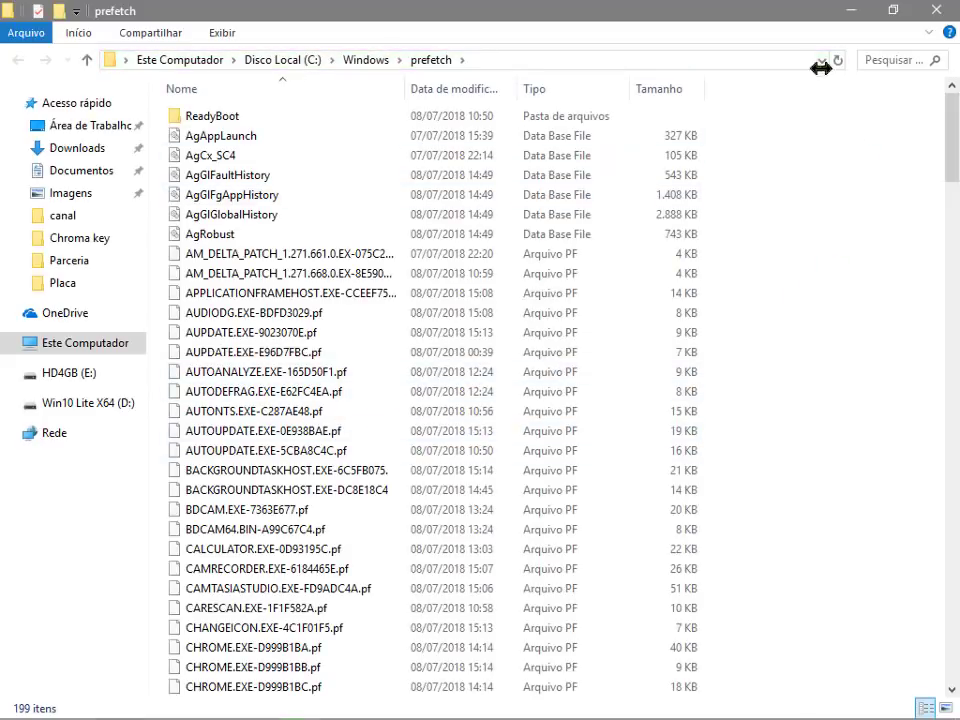
Select and delete everything in the prefetch folder, ignoring in-use files for all current items.
drag(540, 155, 752, 175)
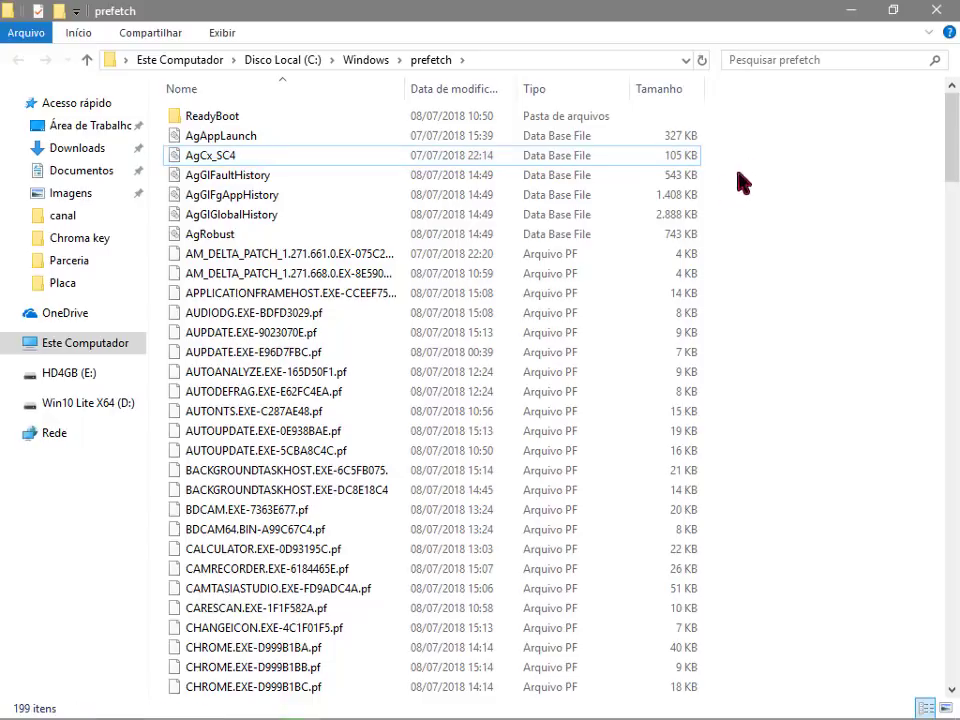
key(ctrl+a)
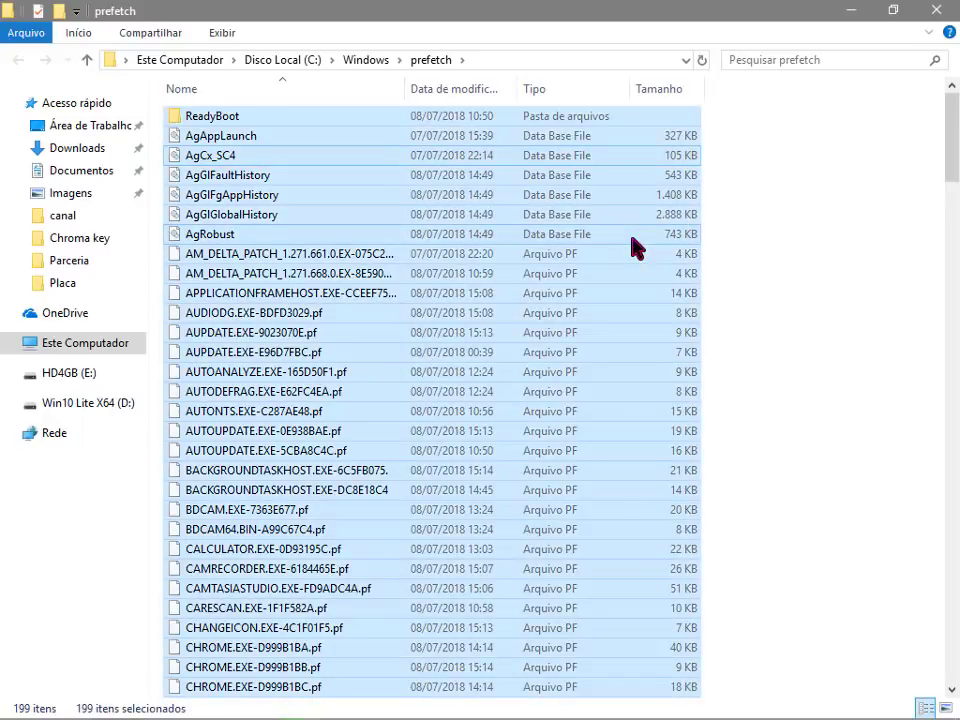
key(Delete)
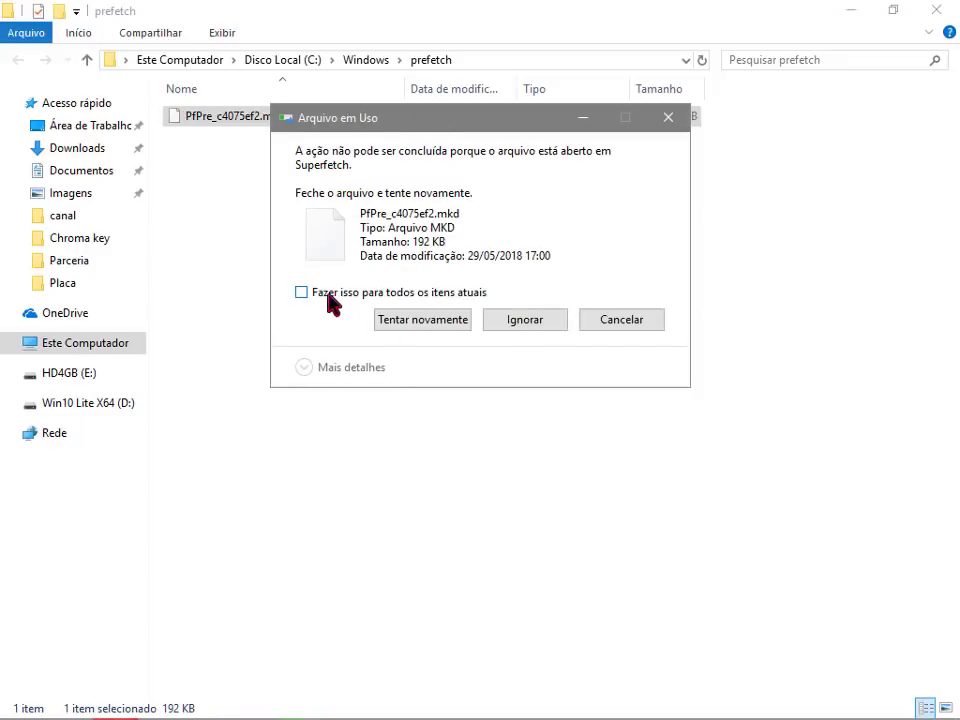
click(329, 297)
click(512, 319)
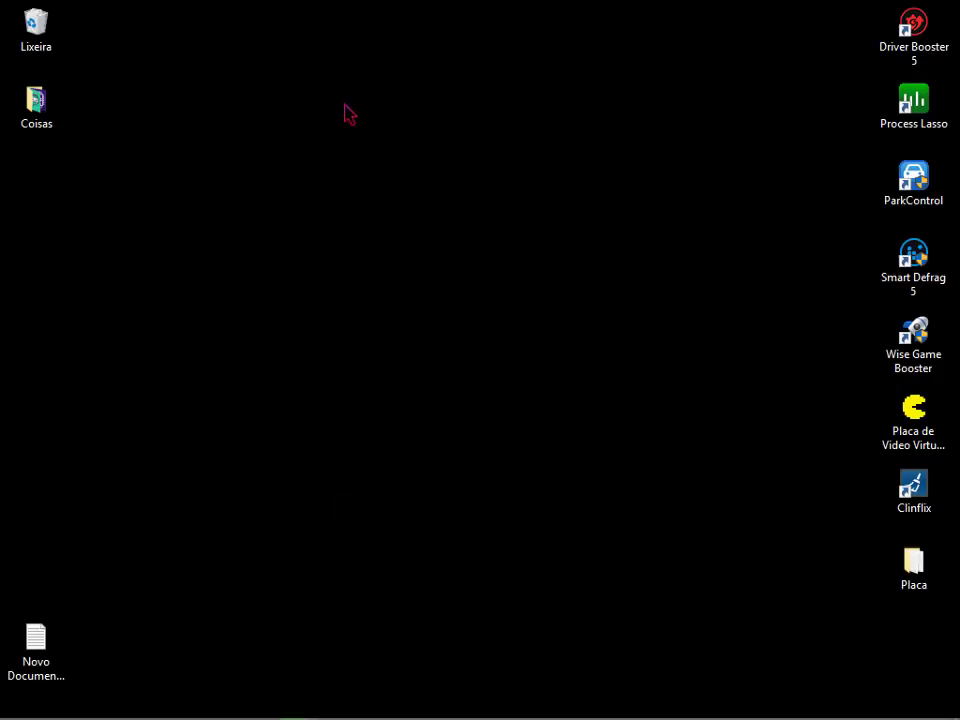
Permanently delete all items in the Recycle Bin (Lixeira) and close its window.
double_click(36, 30)
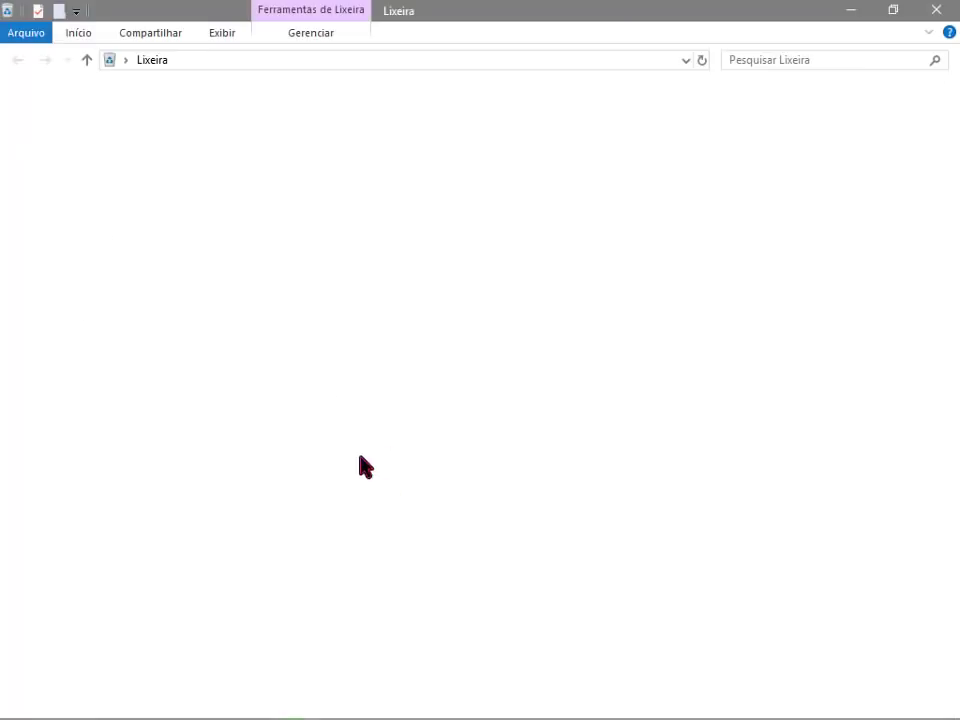
click(420, 312)
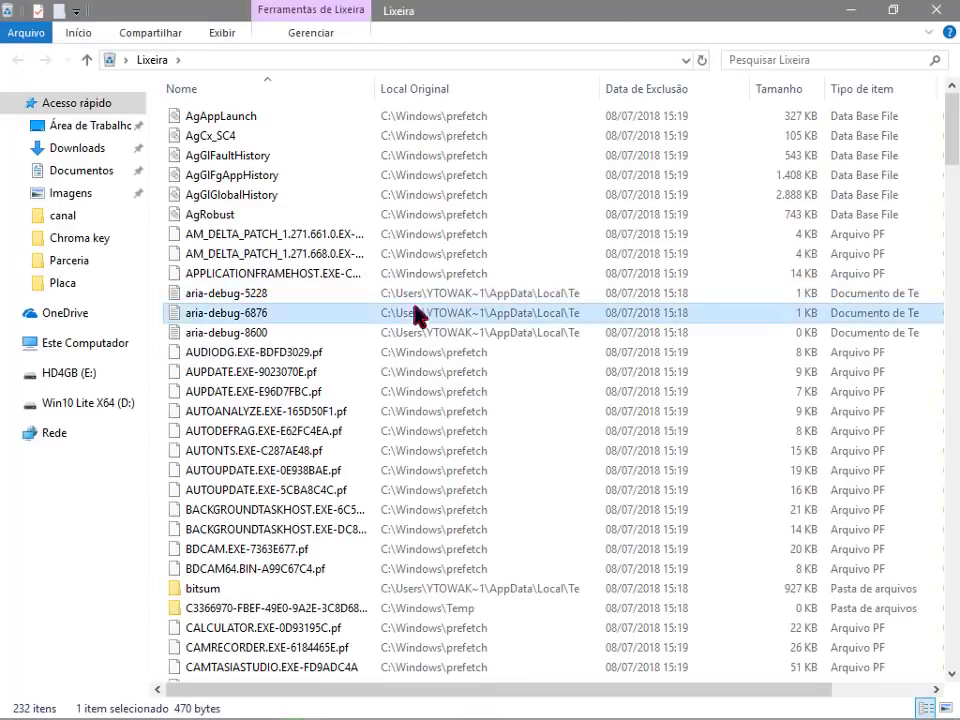
key(ctrl+a)
key(Delete)
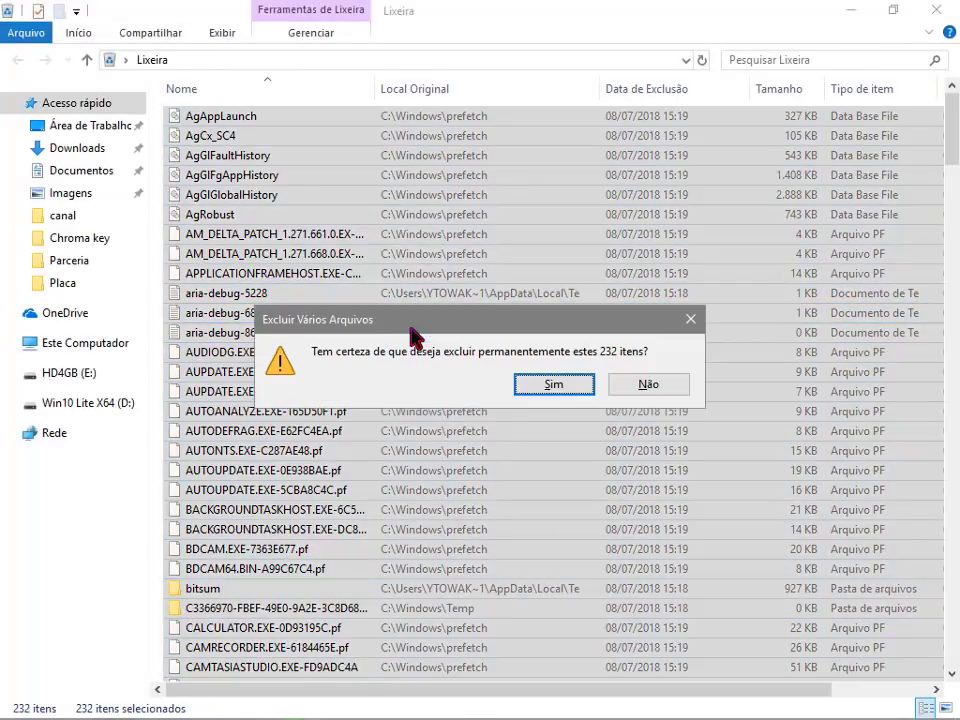
click(565, 390)
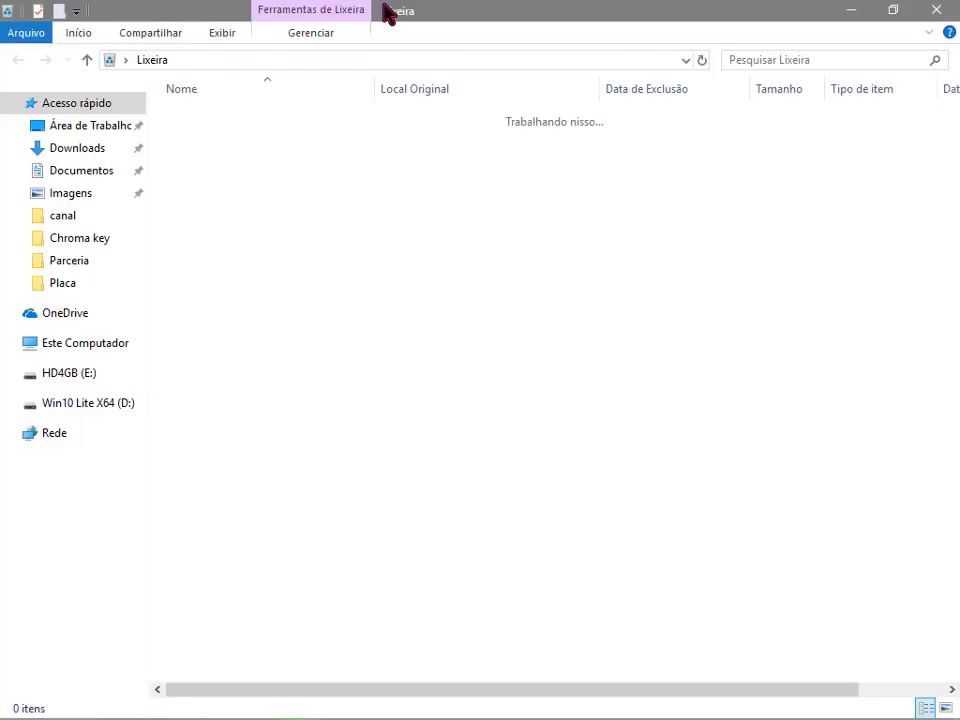
click(936, 10)
drag(477, 354, 191, 617)
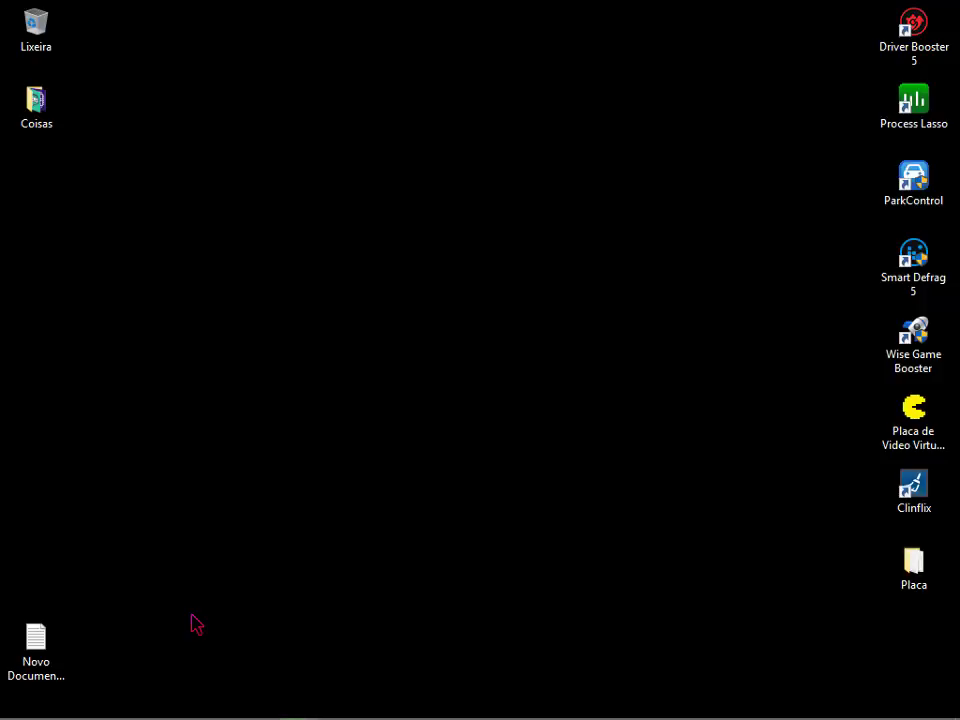
Run "msconfig" and open Task Manager's list of startup programs from System Configuration.
key(super)
key(super)
key(super+r)
text(ms)
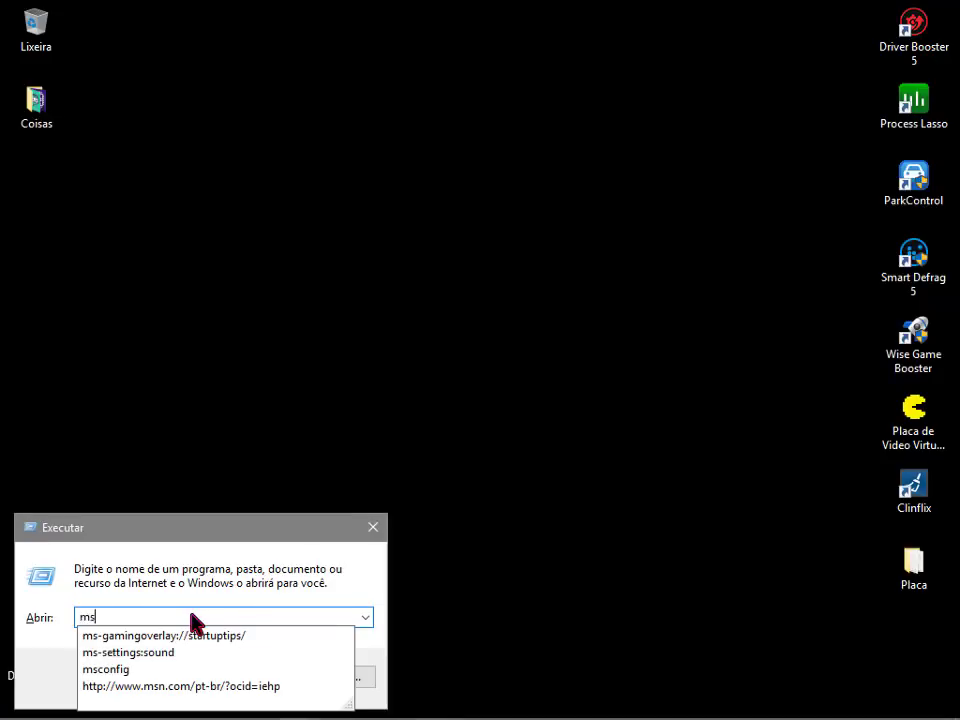
text(config)
key(Return)
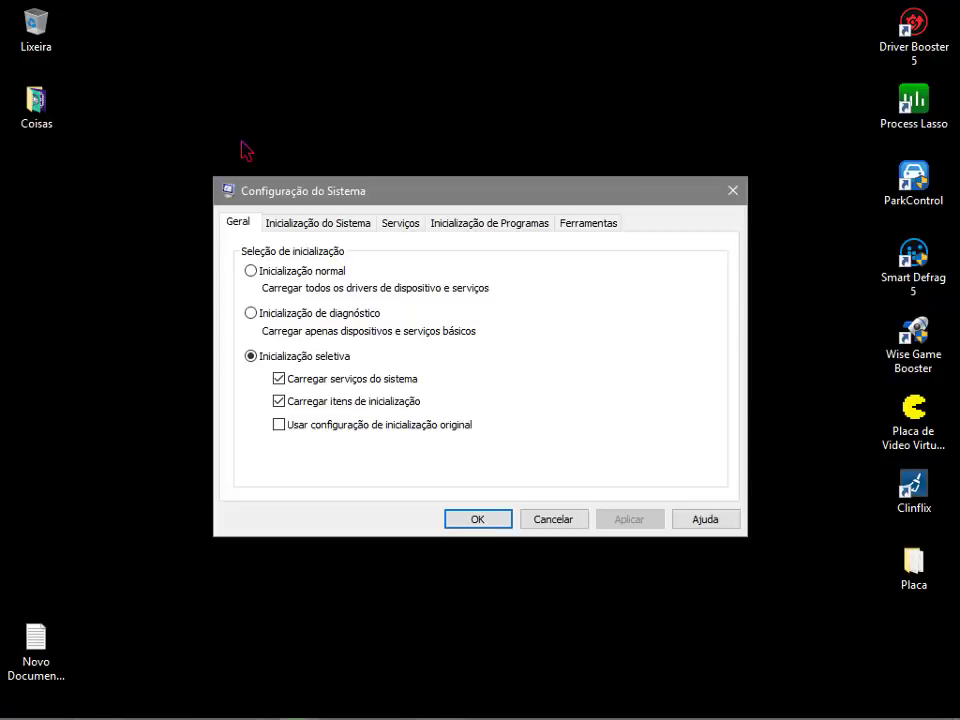
click(455, 223)
click(503, 274)
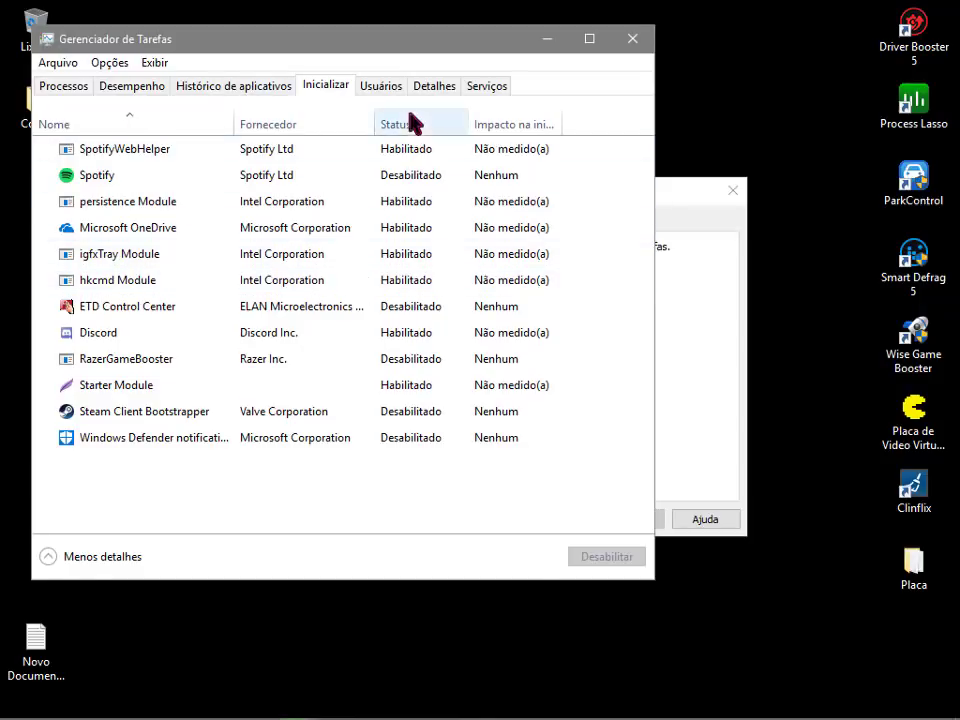
Disable SpotifyWebHelper at startup, then close Task Manager and confirm System Configuration.
click(360, 150)
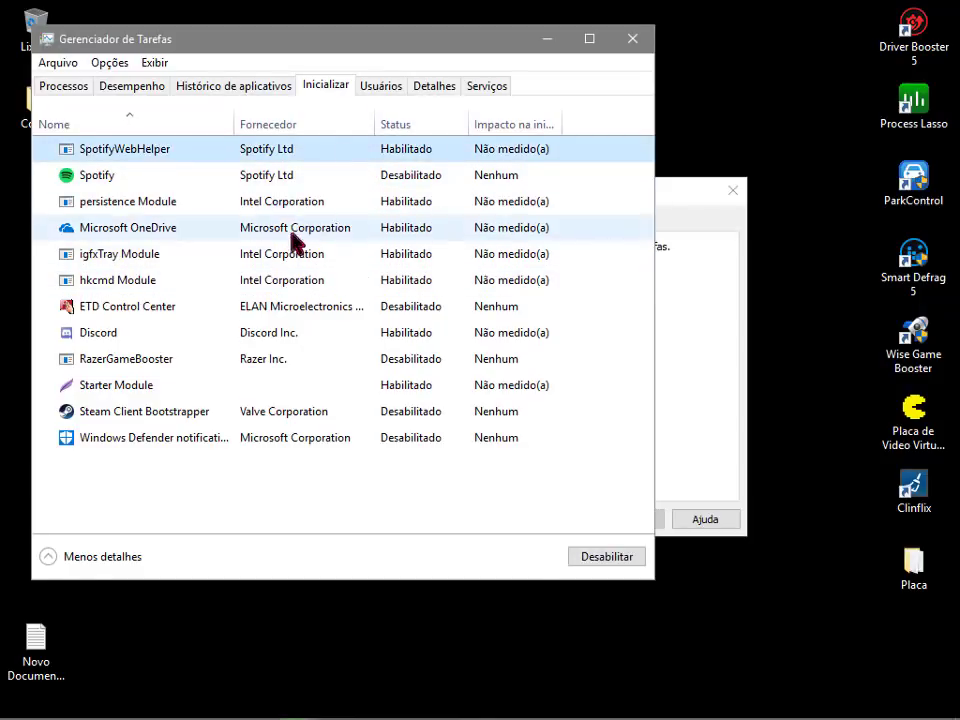
right_click(392, 146)
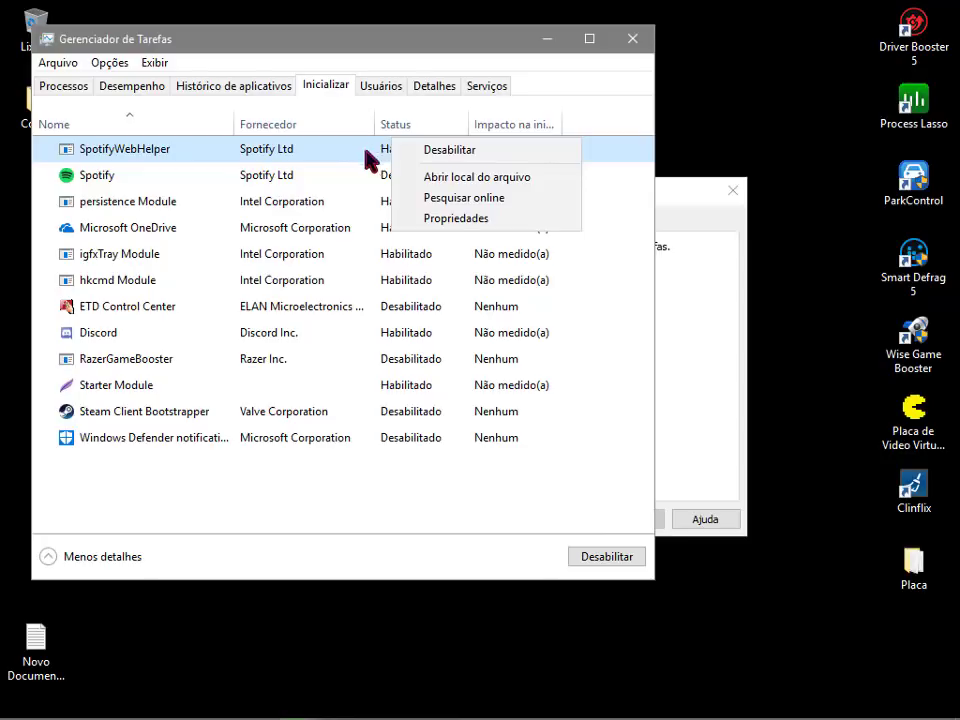
click(433, 152)
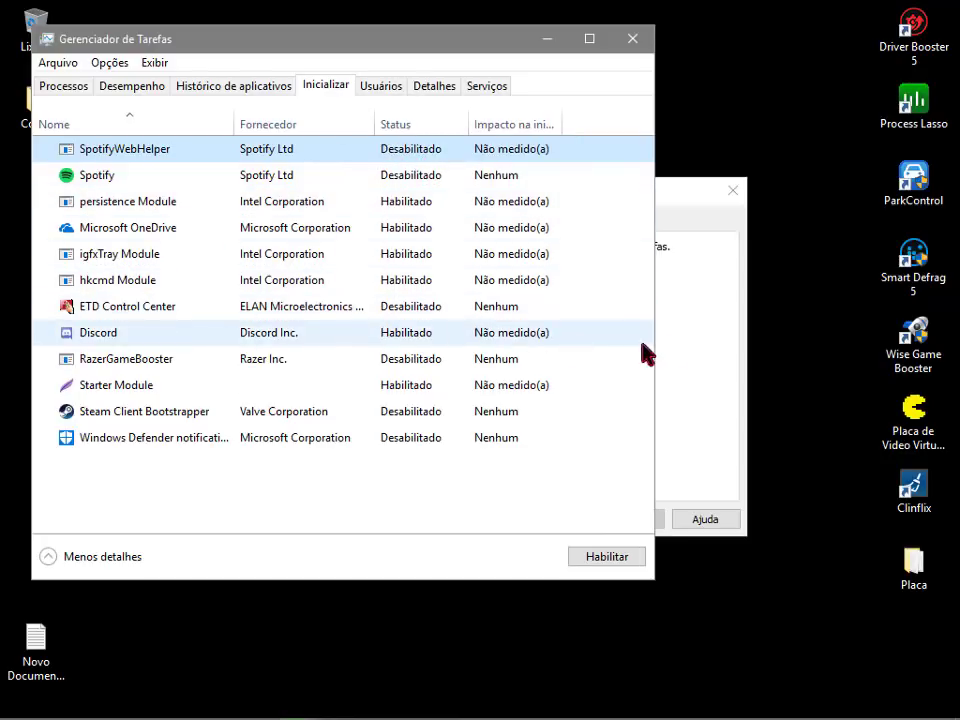
click(633, 40)
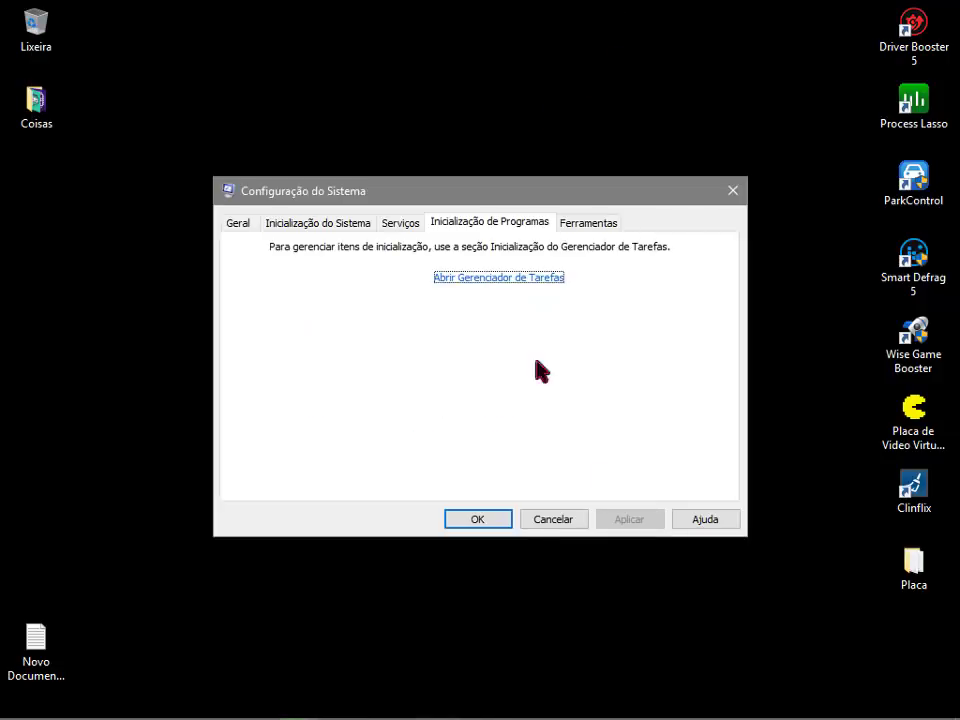
click(497, 520)
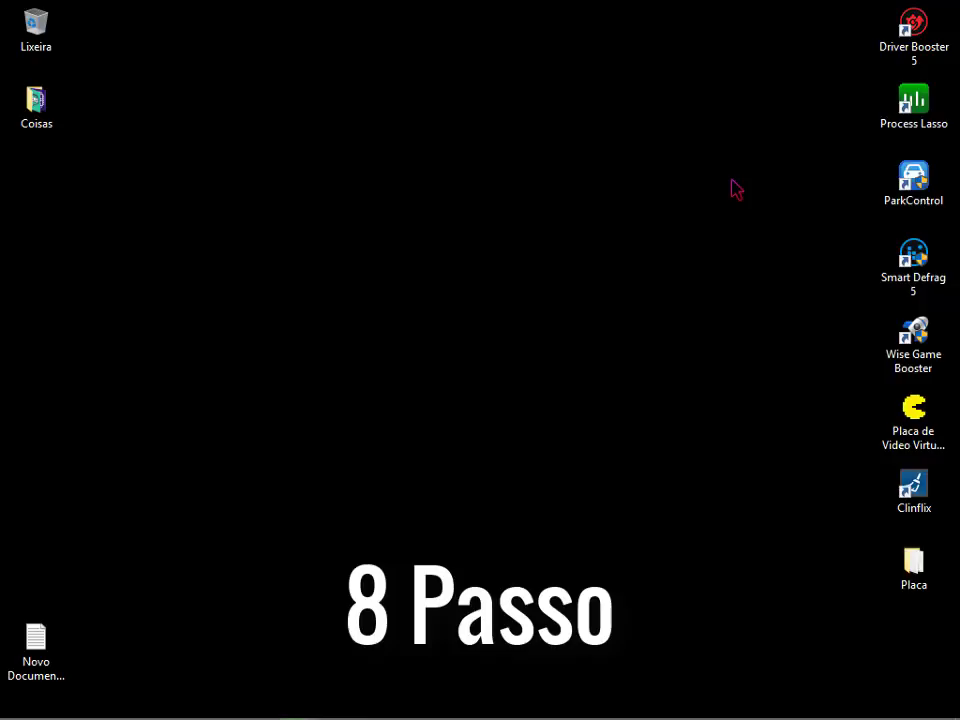
Search Windows for "sistema", open the Sistema control panel page, and open the advanced system settings.
drag(299, 411, 773, 10)
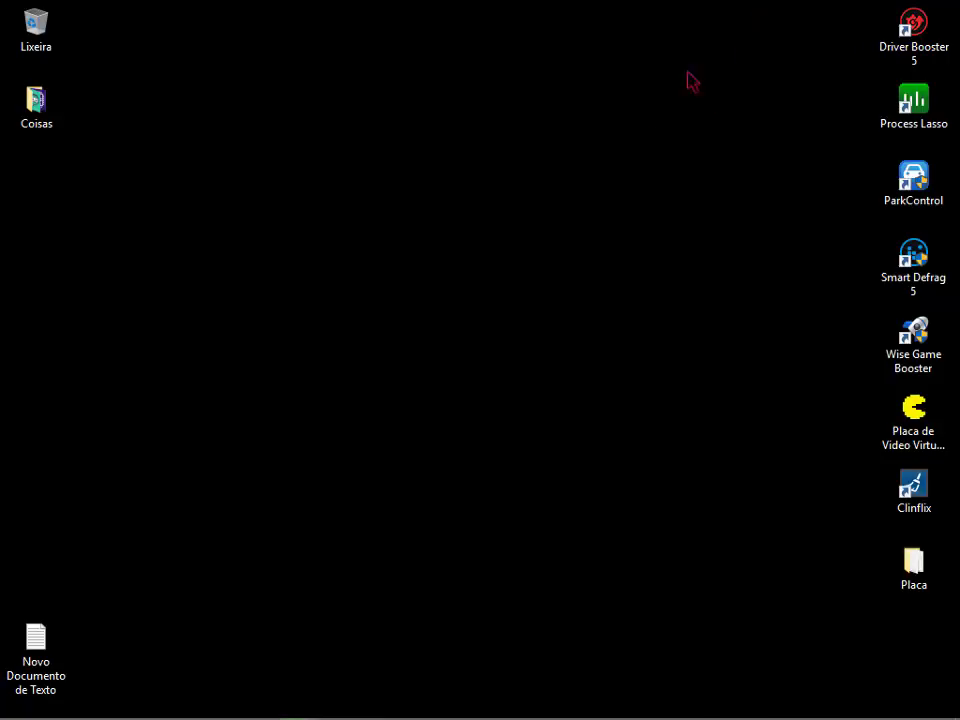
key(super)
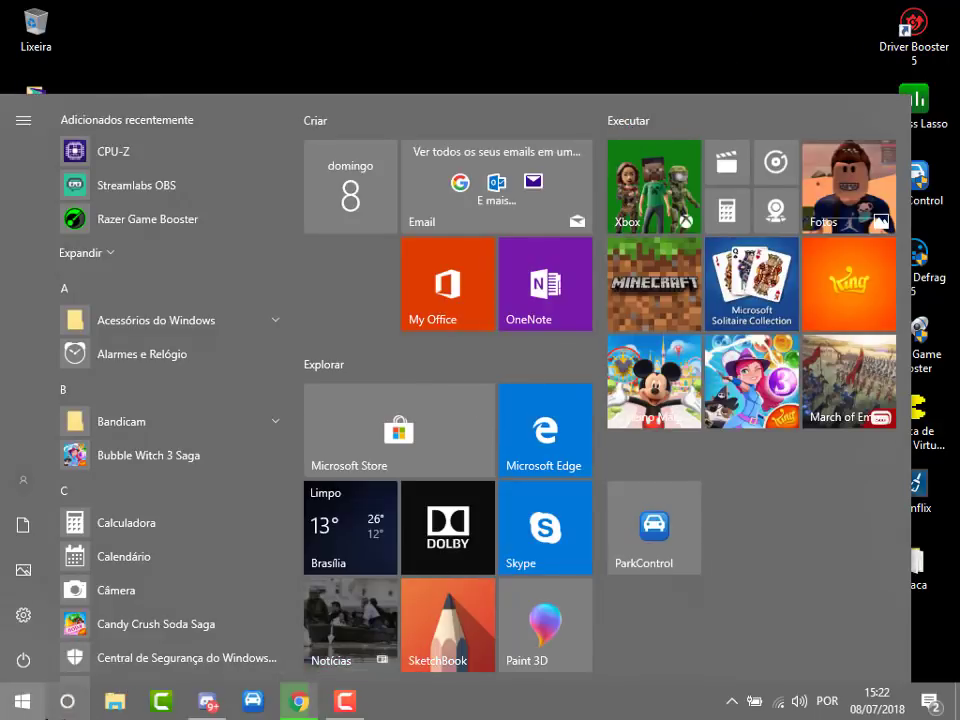
click(53, 698)
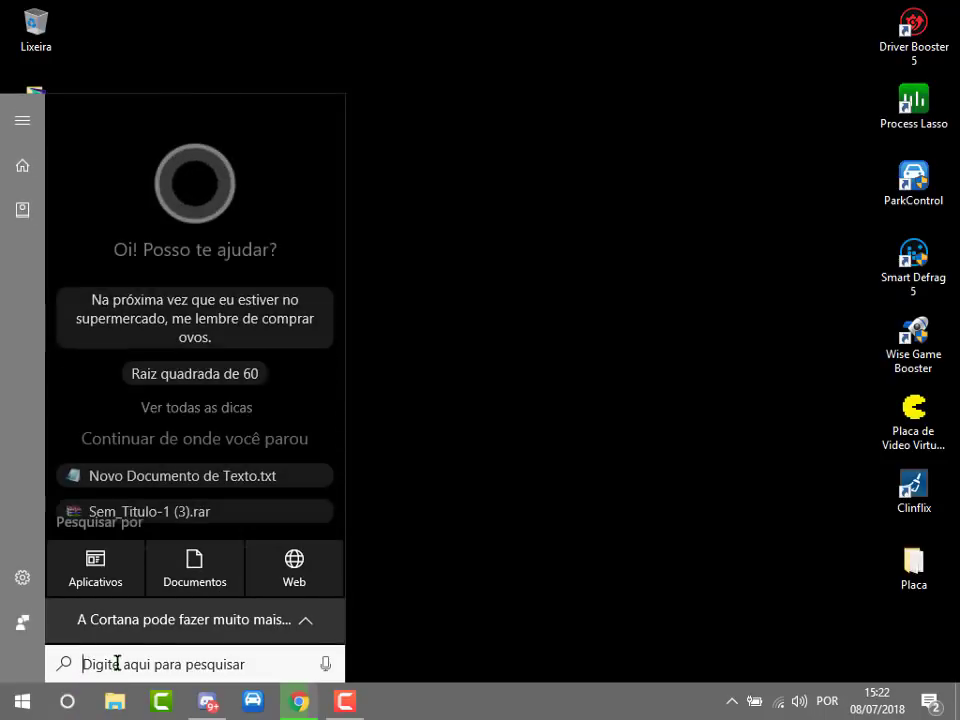
text(sistema)
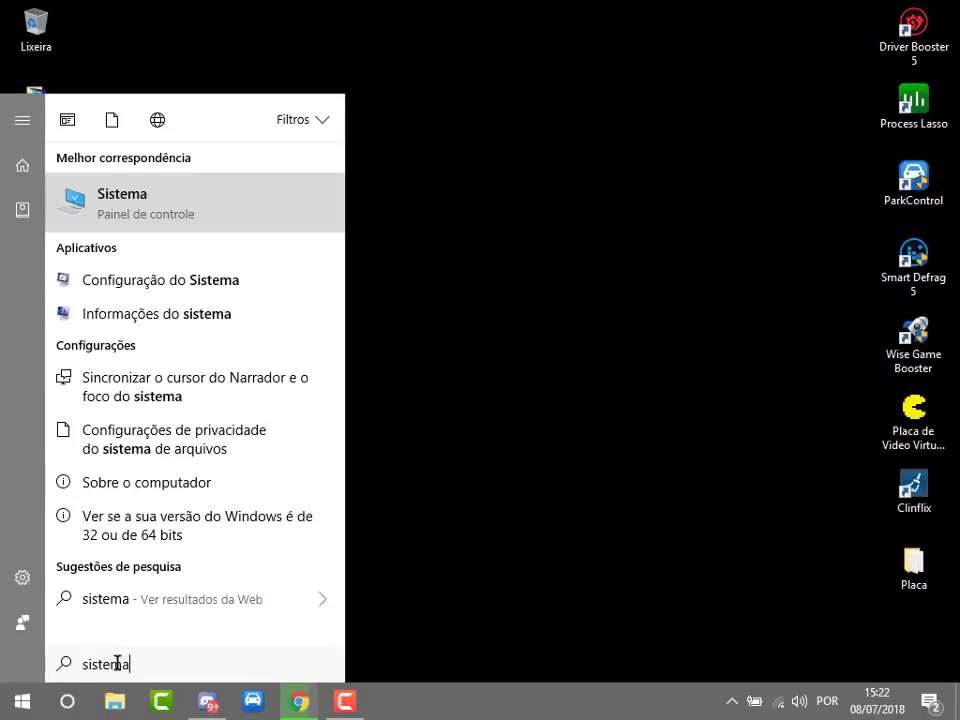
key(Return)
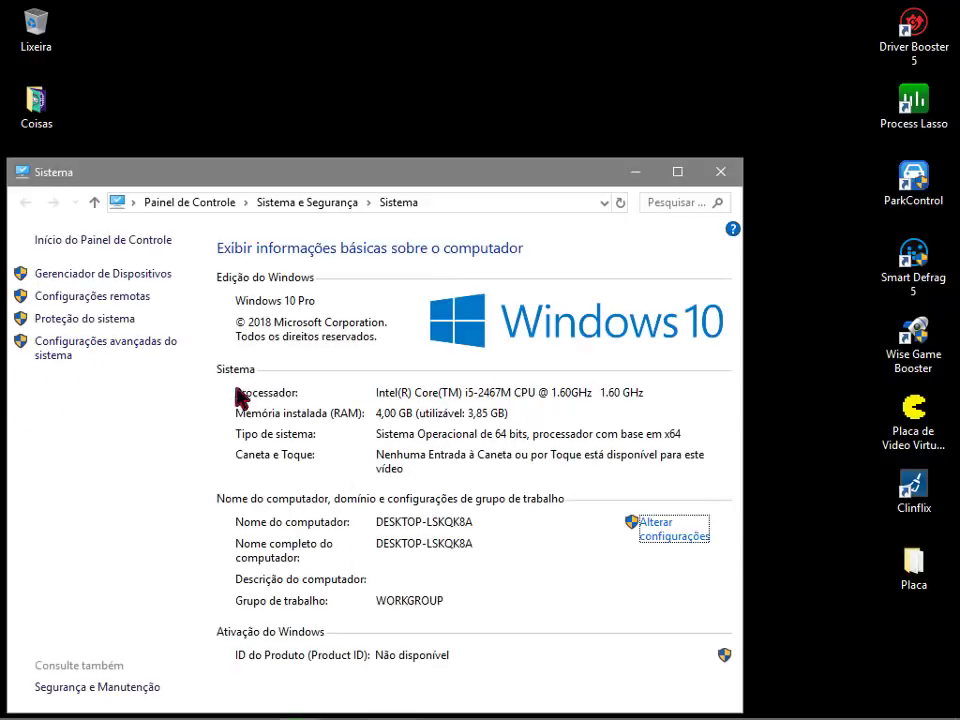
click(111, 350)
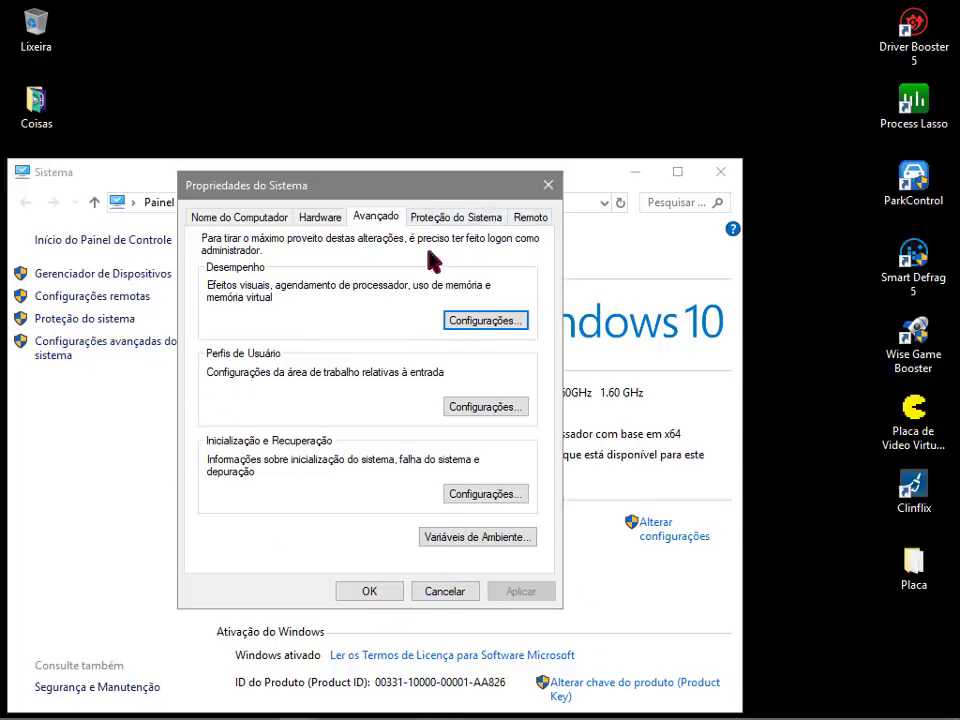
Open the virtual memory settings from the advanced performance options.
click(488, 325)
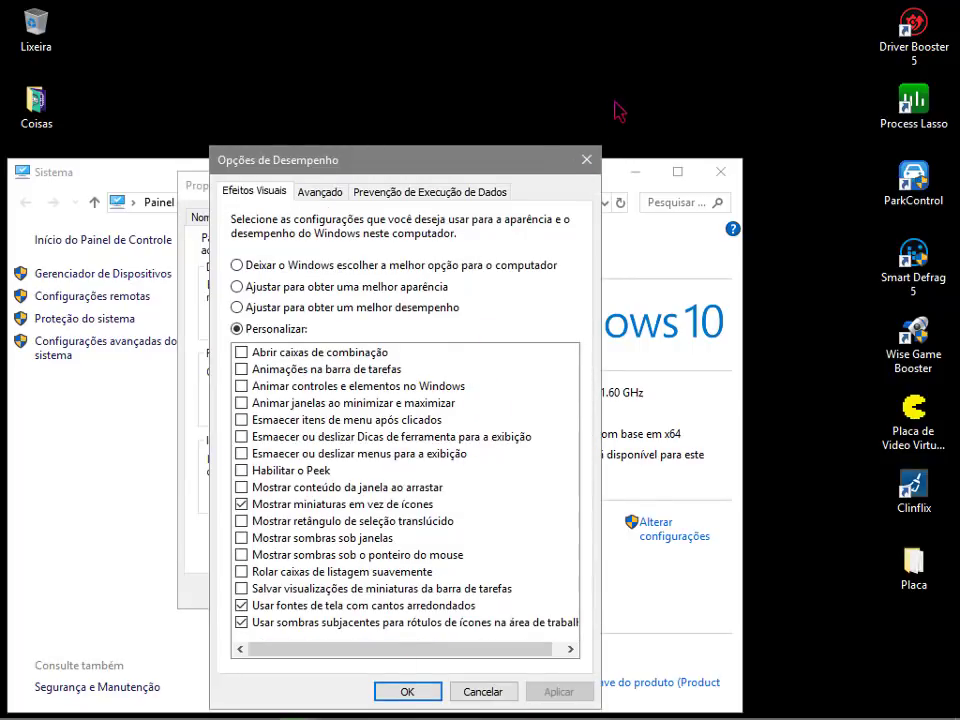
click(318, 193)
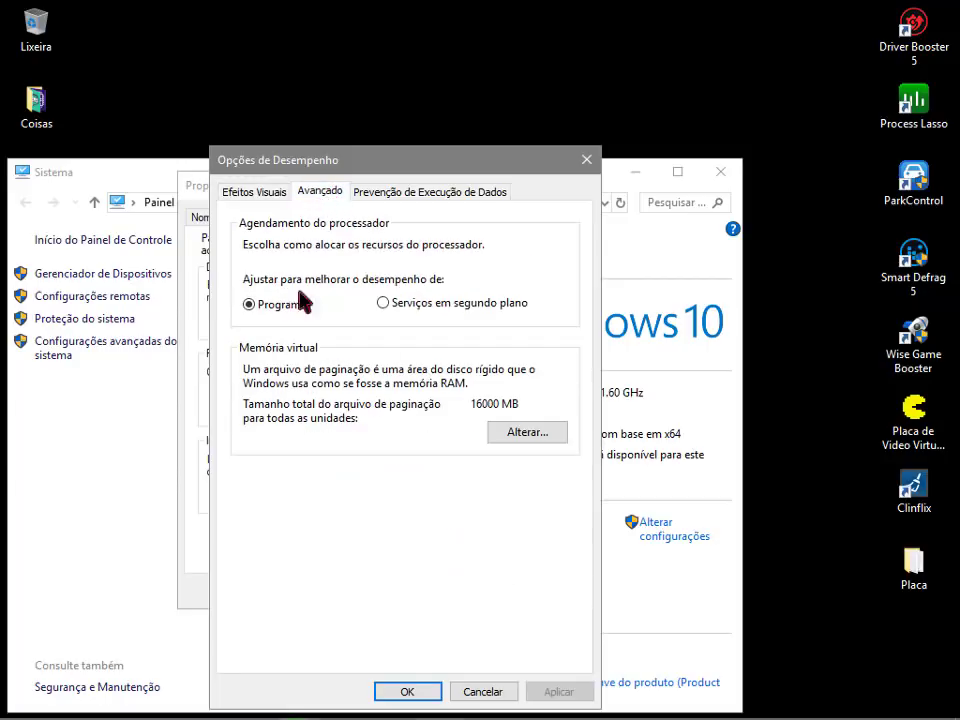
click(527, 432)
drag(505, 448, 455, 449)
Turn off automatic paging file management for all drives and clear the custom initial and maximum sizes for drive C:.
click(254, 243)
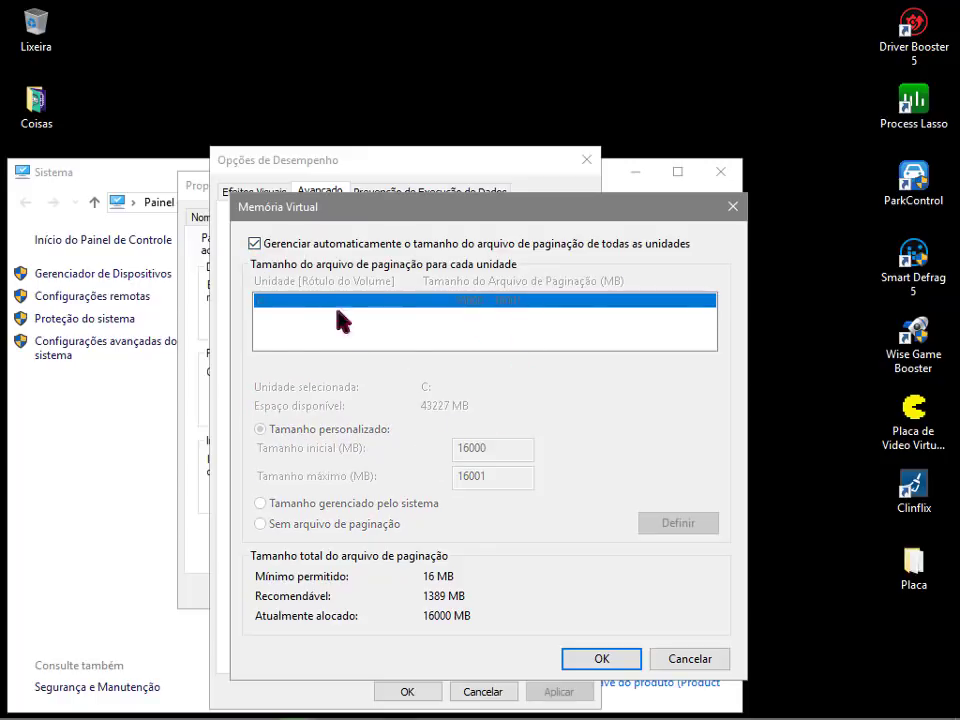
click(281, 243)
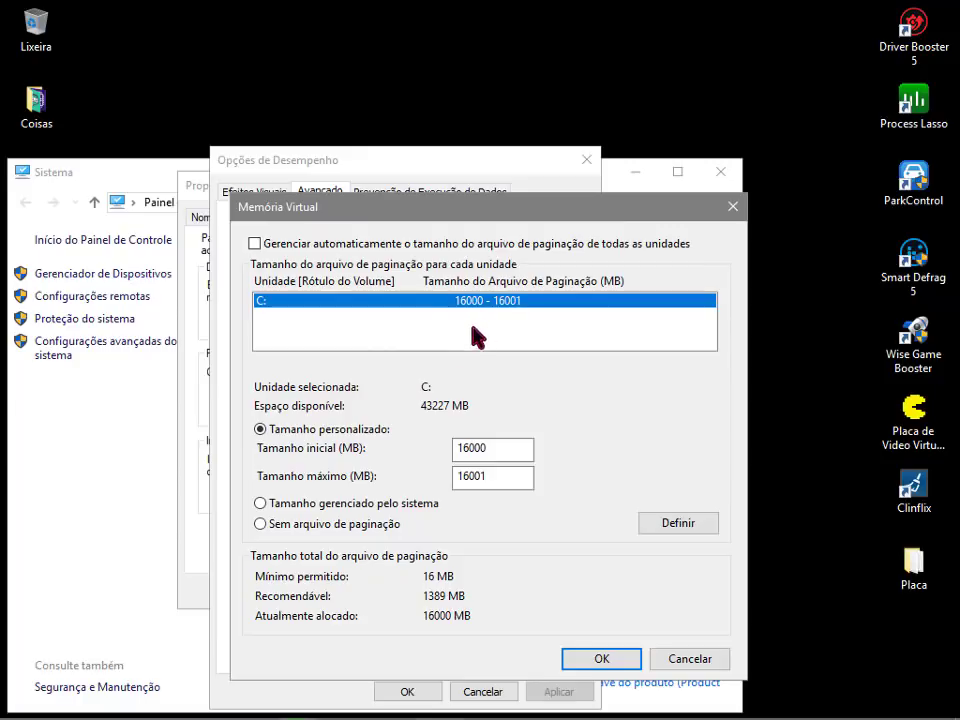
key(Tab)
key(Tab)
key(Tab)
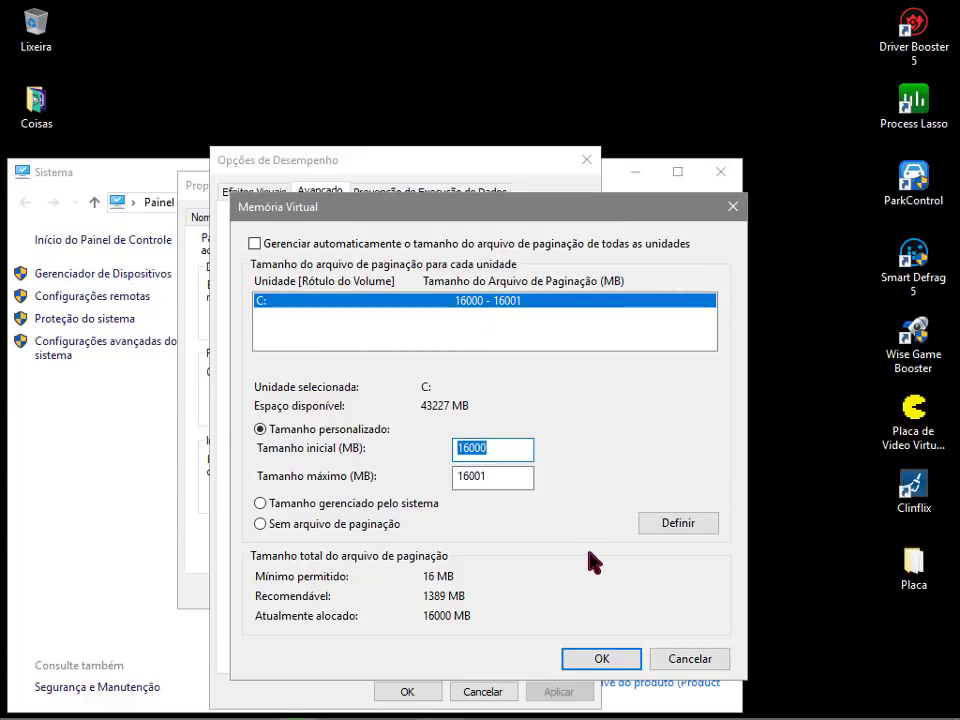
key(BackSpace)
key(Tab)
key(BackSpace)
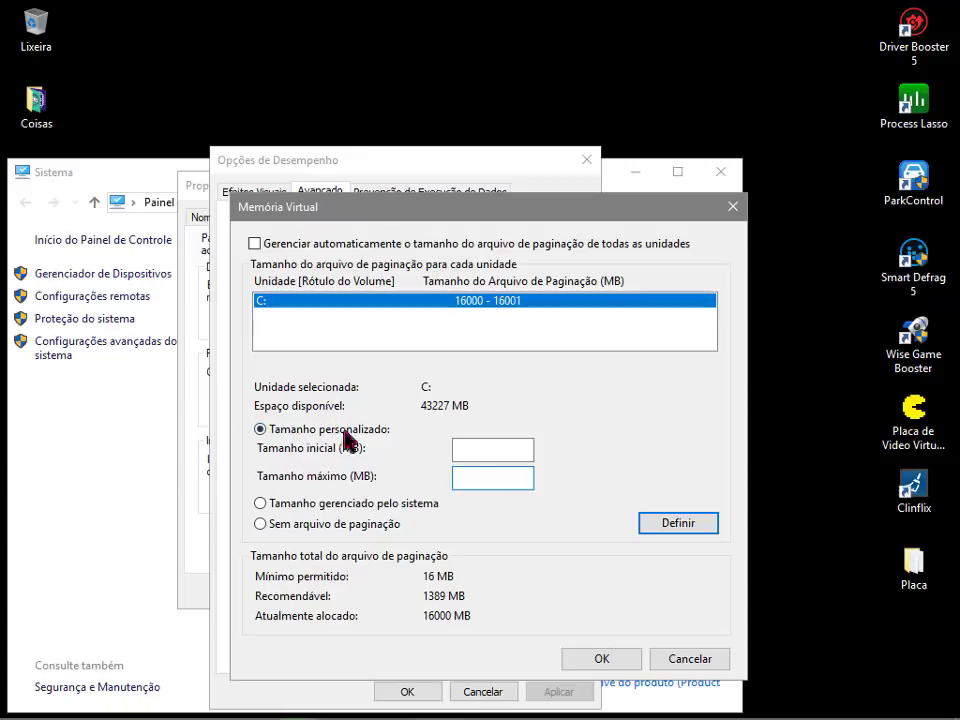
Enter a custom paging file size for drive C: of 16 MB initial and 1389 MB maximum.
click(484, 455)
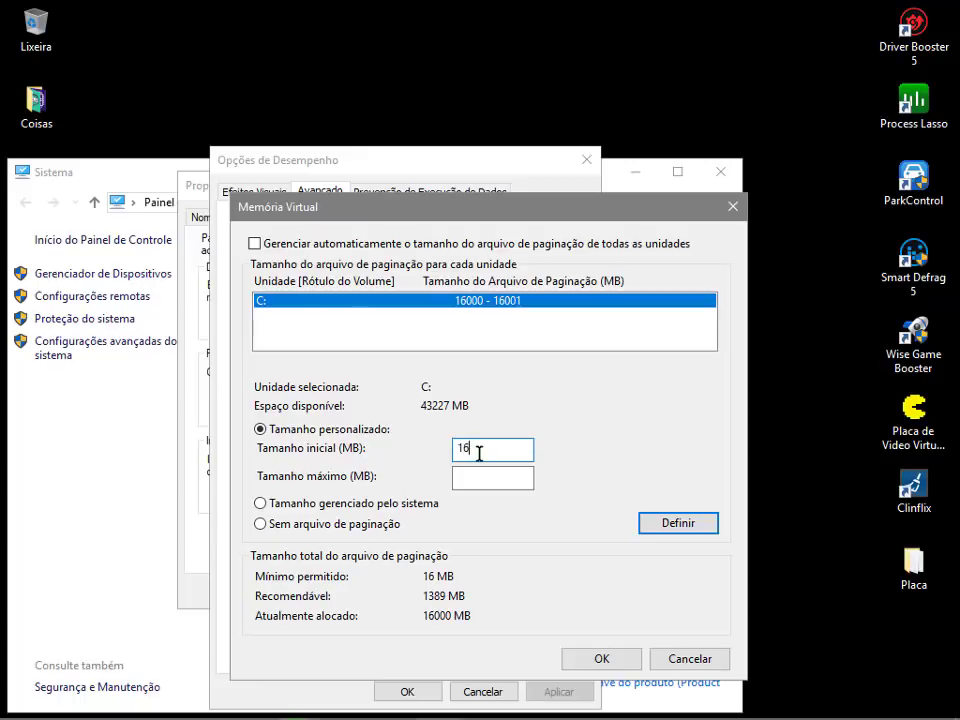
click(472, 478)
click(474, 480)
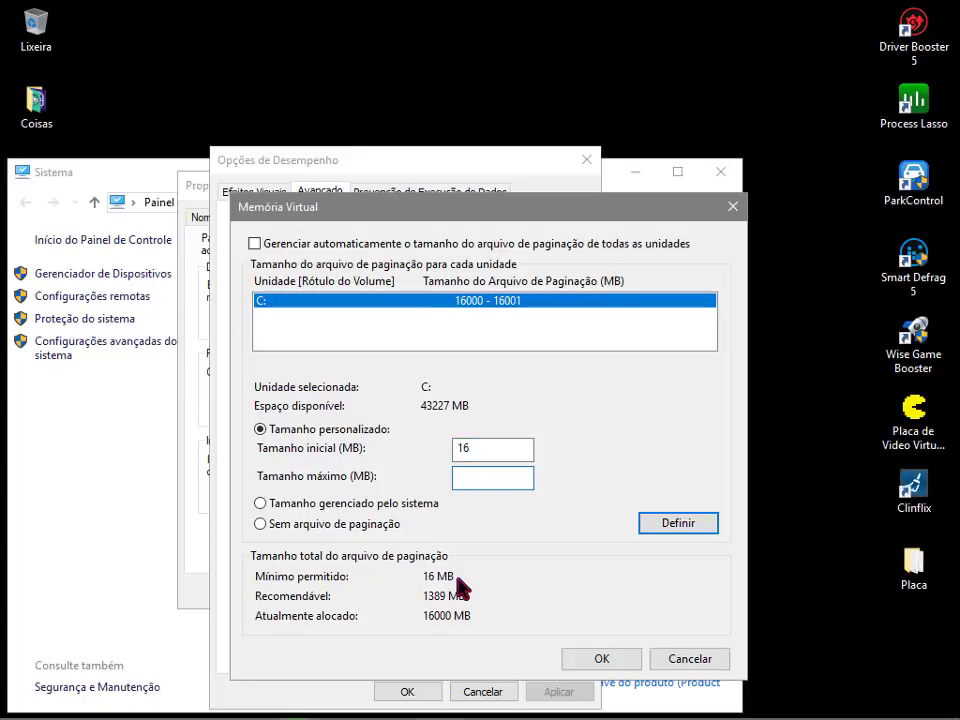
text(138)
text(9)
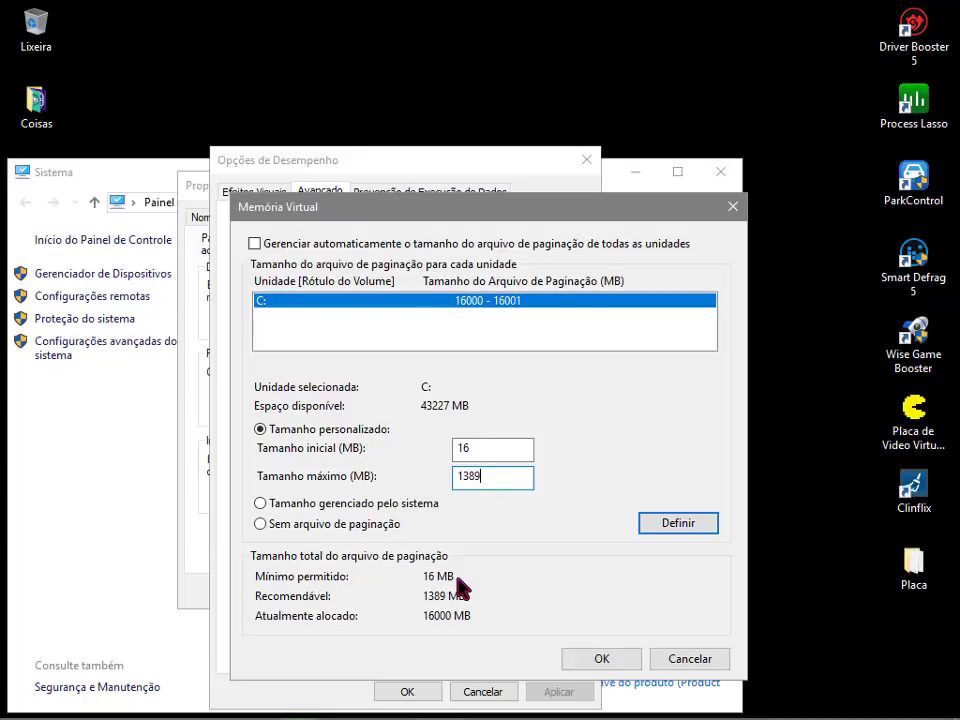
Set drive C:'s custom paging file to 16000 MB initial and 16001 MB maximum, then apply and confirm the virtual memory settings.
double_click(500, 452)
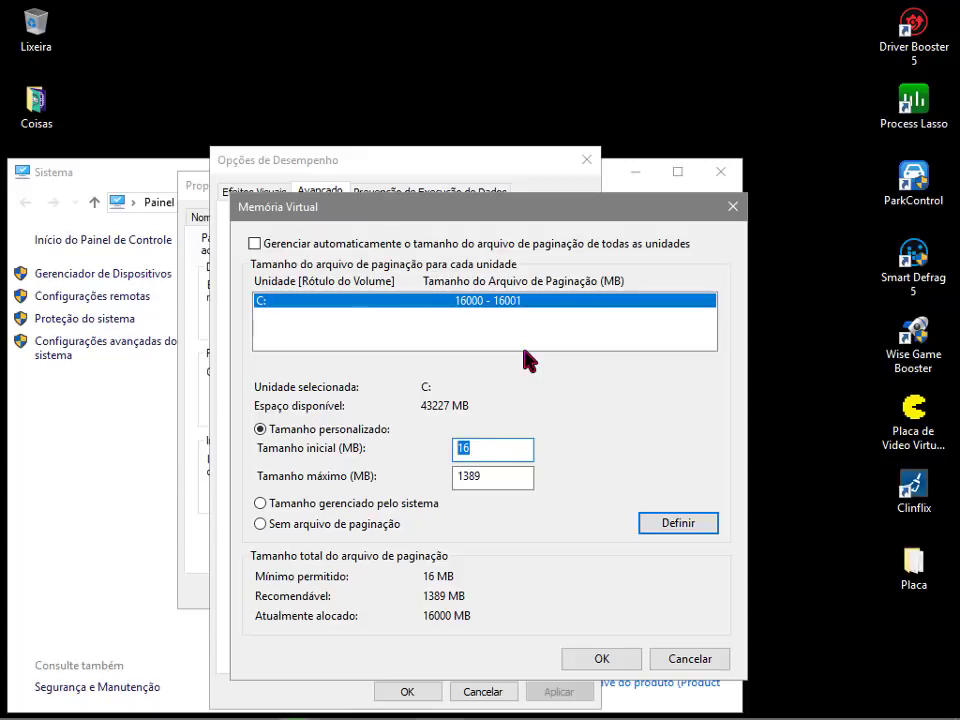
text(16000)
key(Tab)
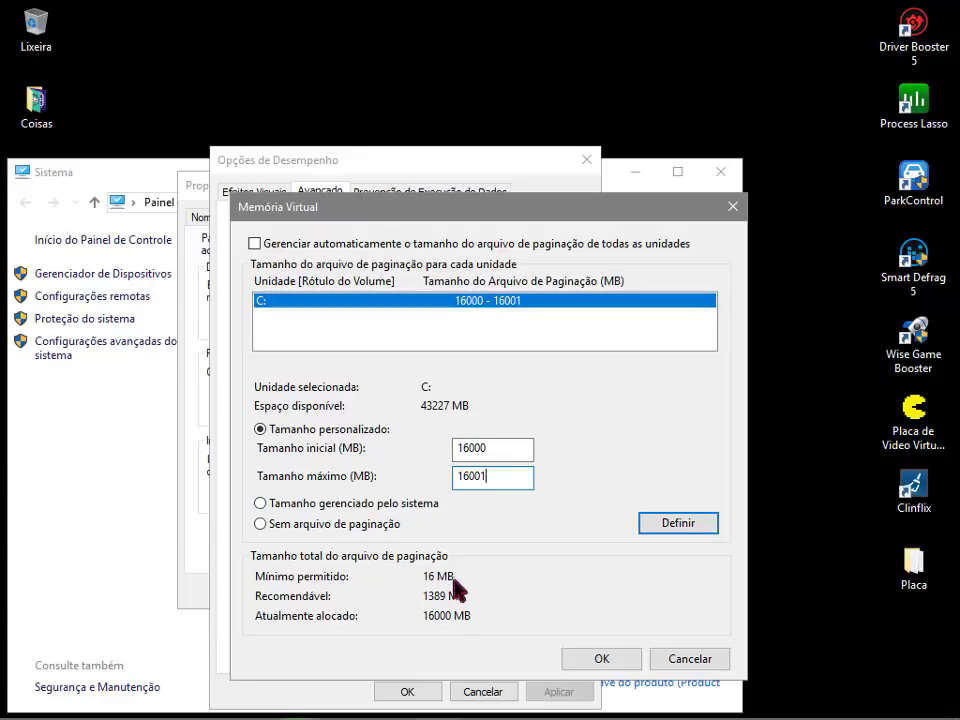
click(686, 527)
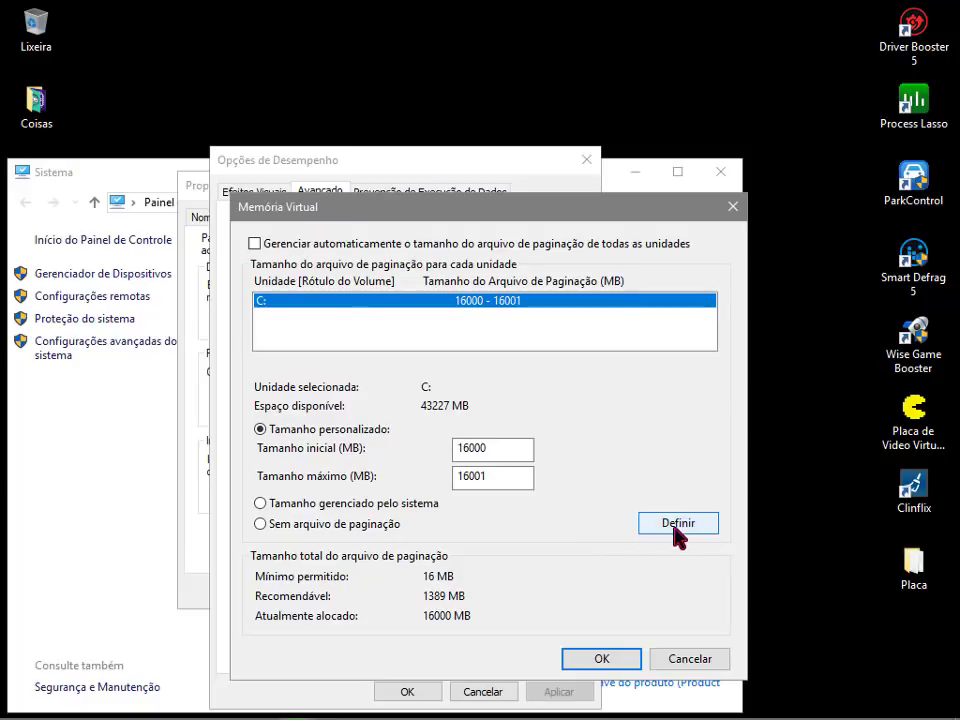
click(602, 658)
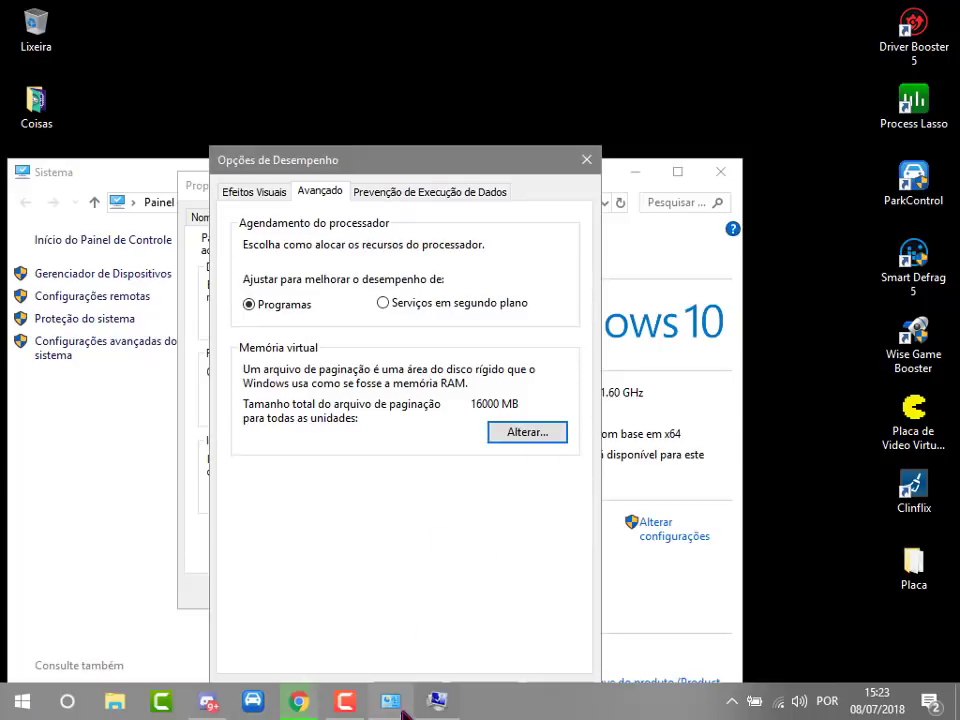
Confirm the performance options and system properties, then close the Sistema window.
click(403, 687)
click(440, 592)
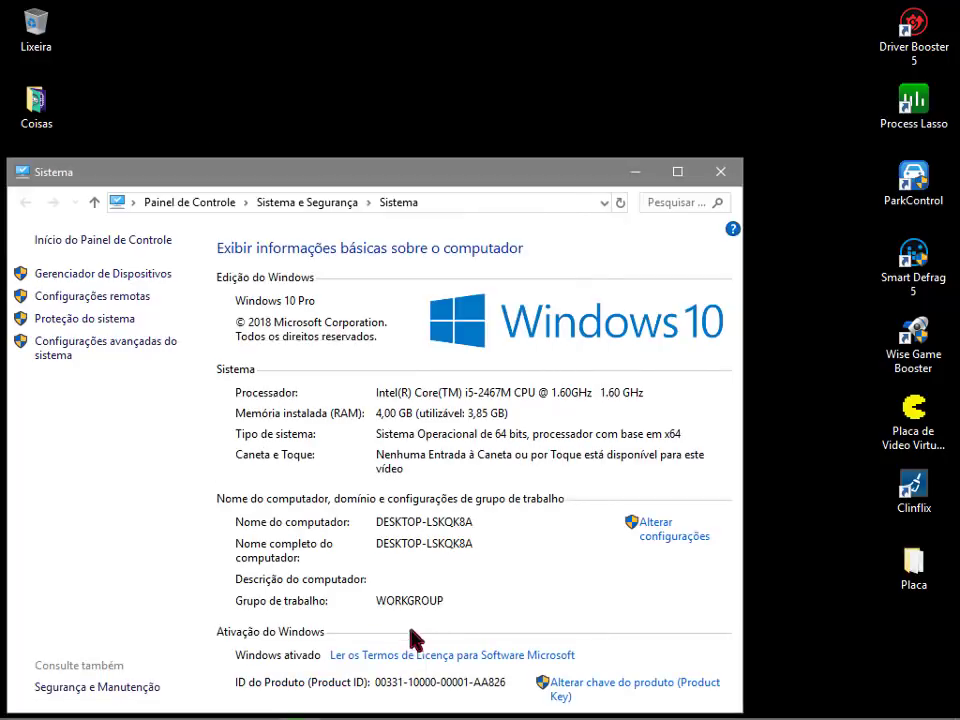
click(720, 171)
drag(645, 99, 335, 557)
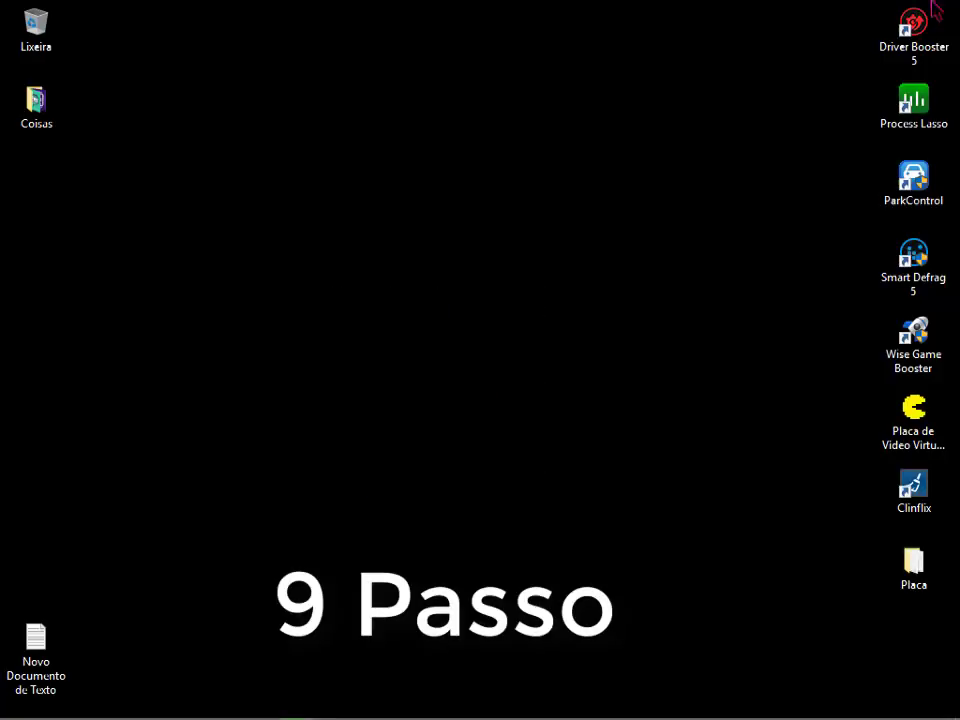
Move the Driver Booster 5 shortcut to the middle of the desktop and launch the program.
drag(933, 8, 459, 279)
click(486, 302)
drag(578, 227, 335, 380)
click(435, 272)
click(476, 251)
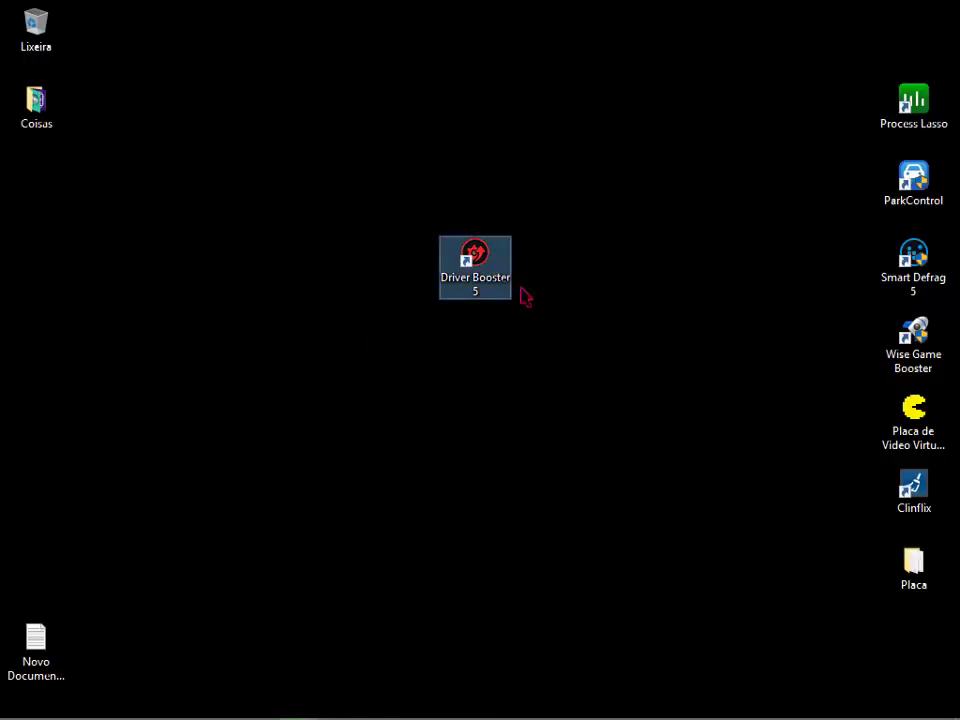
key(Return)
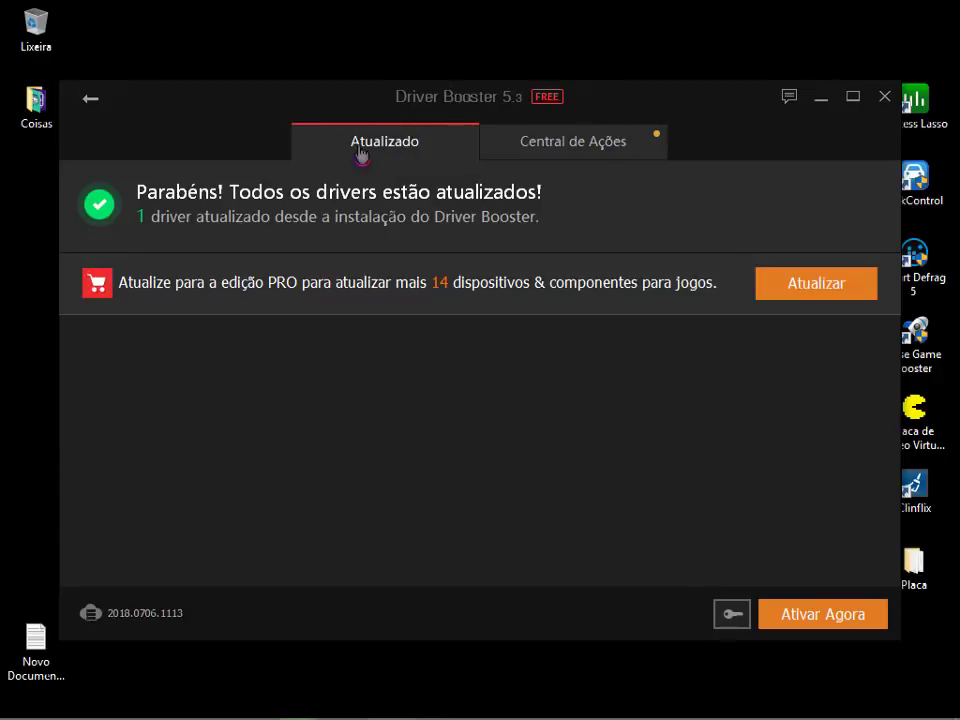
Close Driver Booster, store its shortcut in the Coisas folder and move the Smart Defrag 5 shortcut to the middle of the desktop.
click(885, 98)
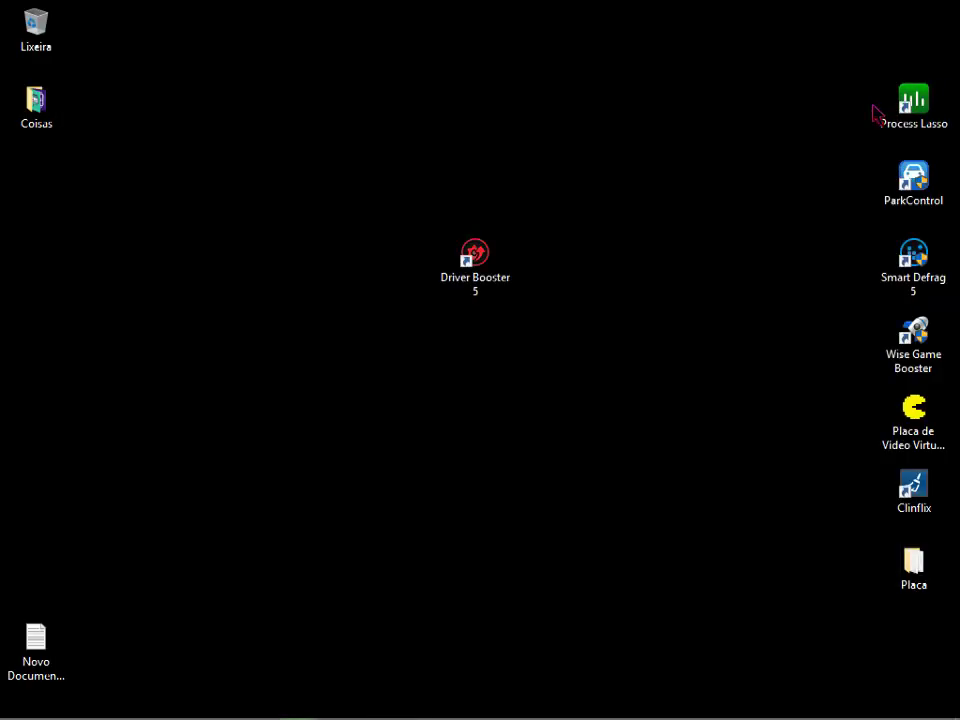
drag(475, 255, 34, 112)
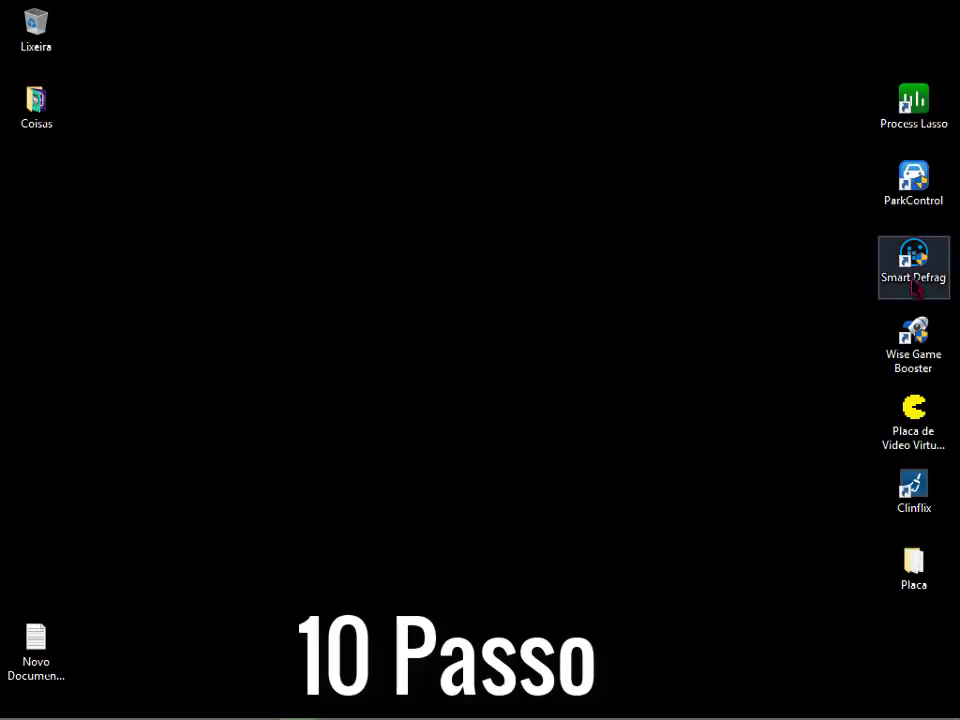
drag(915, 266, 416, 420)
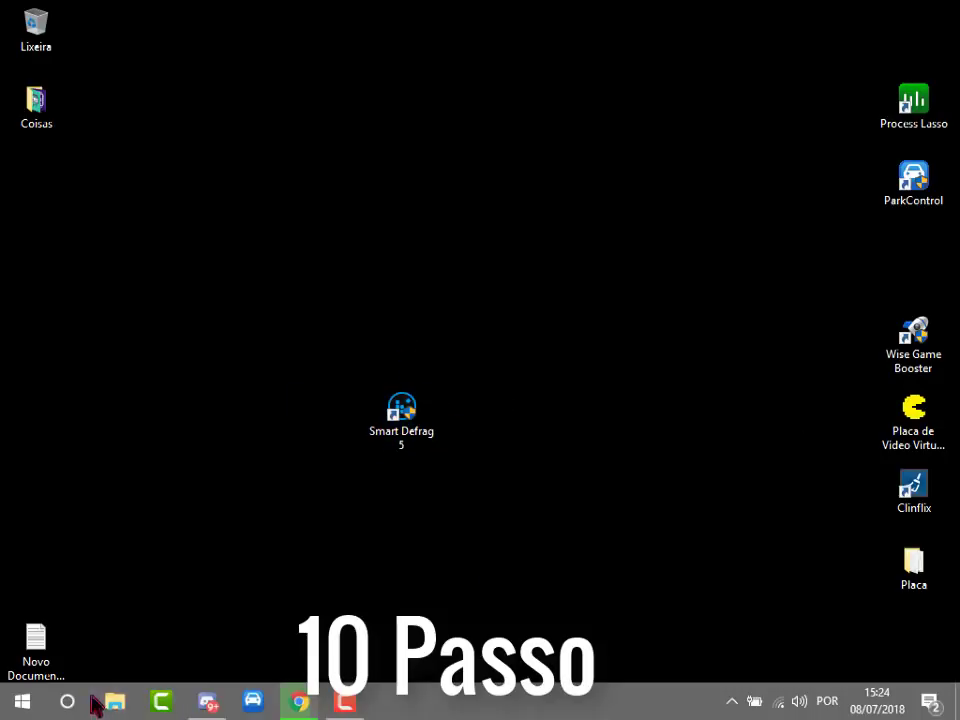
Examine the drives and free space in Este Computador, selecting Disco Local (C:), then return to the desktop.
key(super+e)
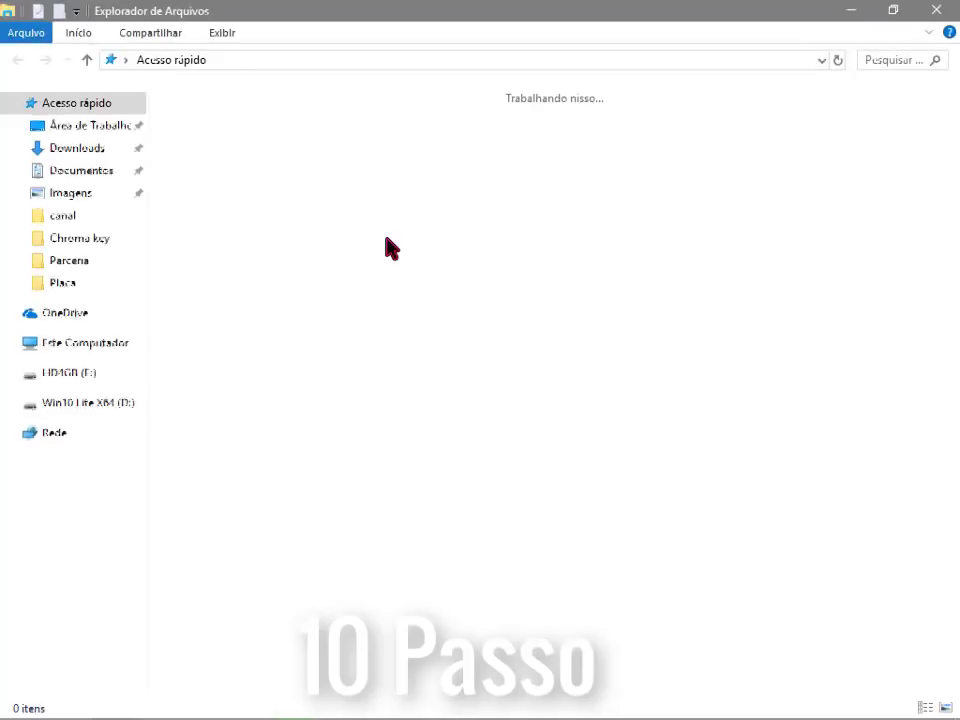
click(88, 345)
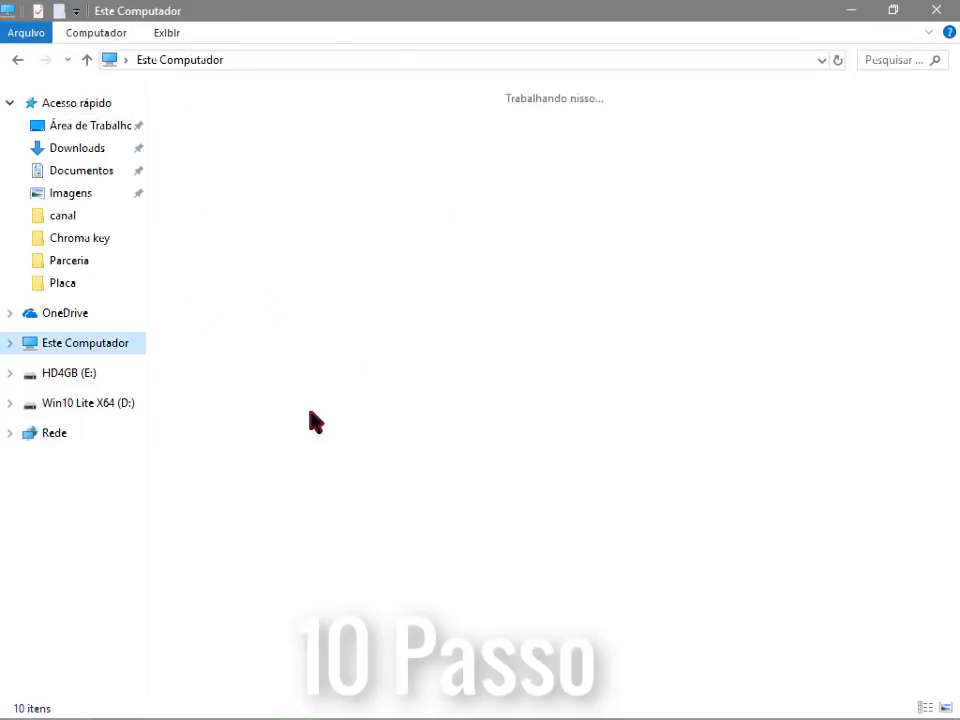
drag(305, 410, 352, 400)
click(447, 407)
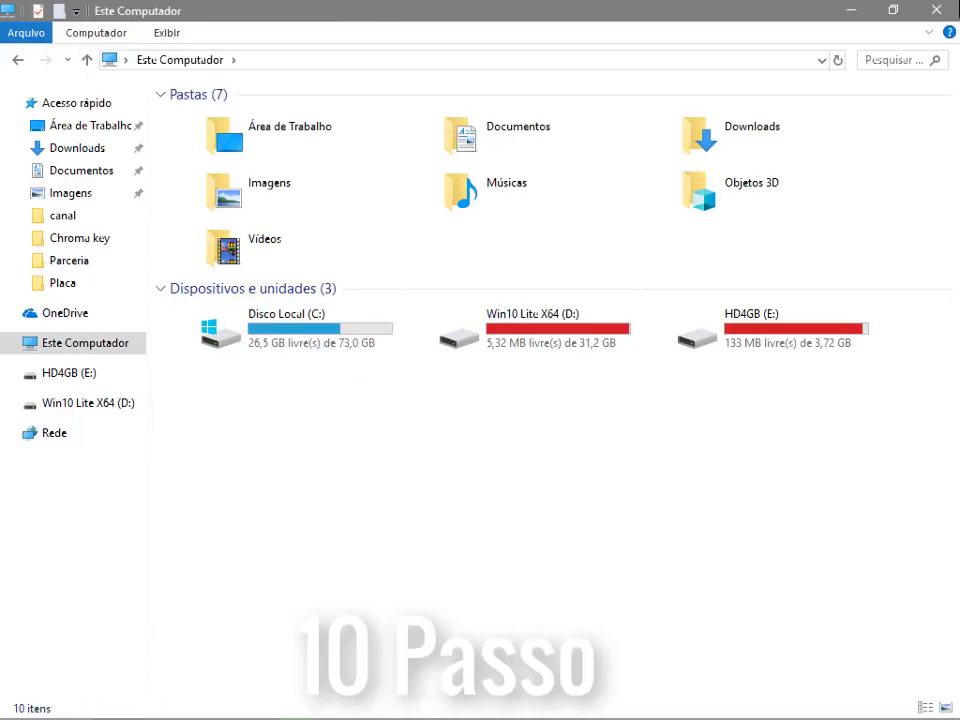
drag(478, 505, 317, 396)
drag(336, 454, 360, 350)
click(312, 348)
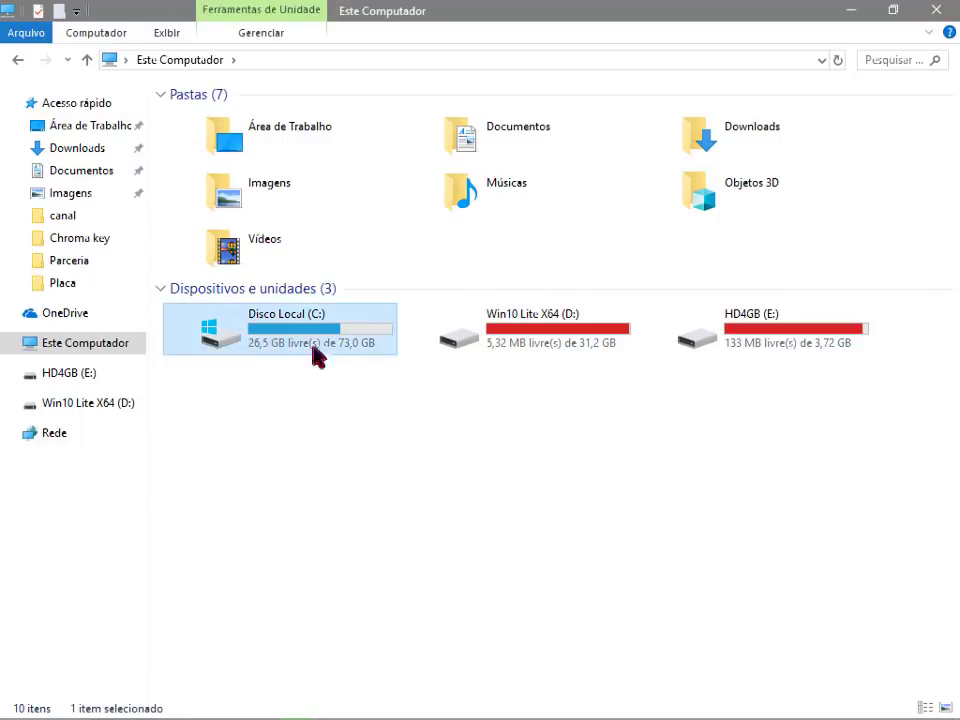
key(super+d)
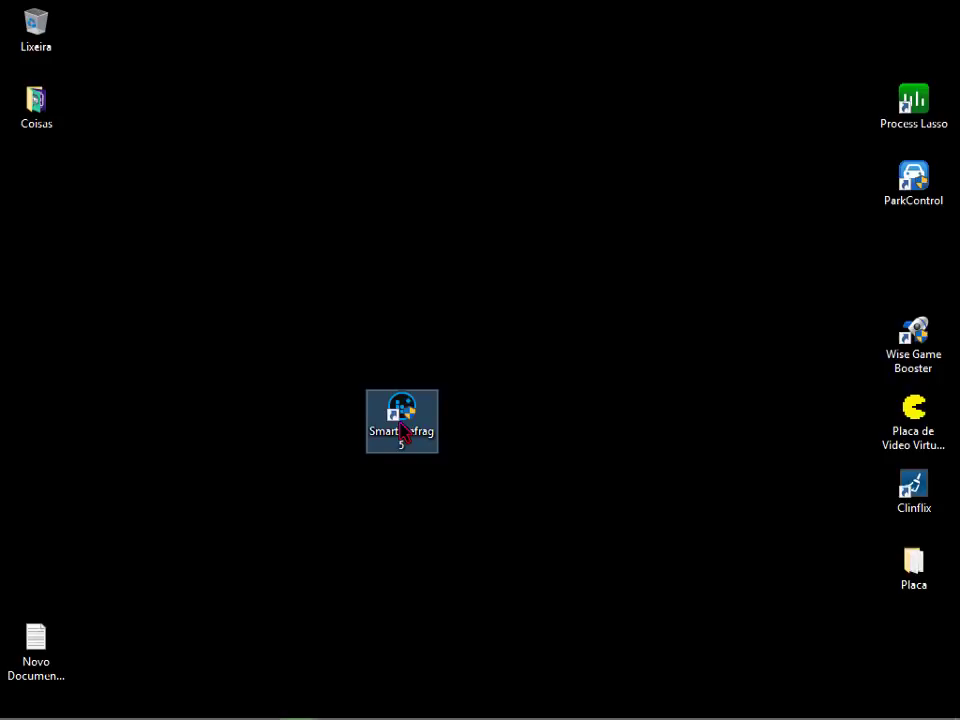
Open Smart Defrag and start a quick defragmentation (Desfragmentação Rápida) of Disco Local (C:).
double_click(401, 425)
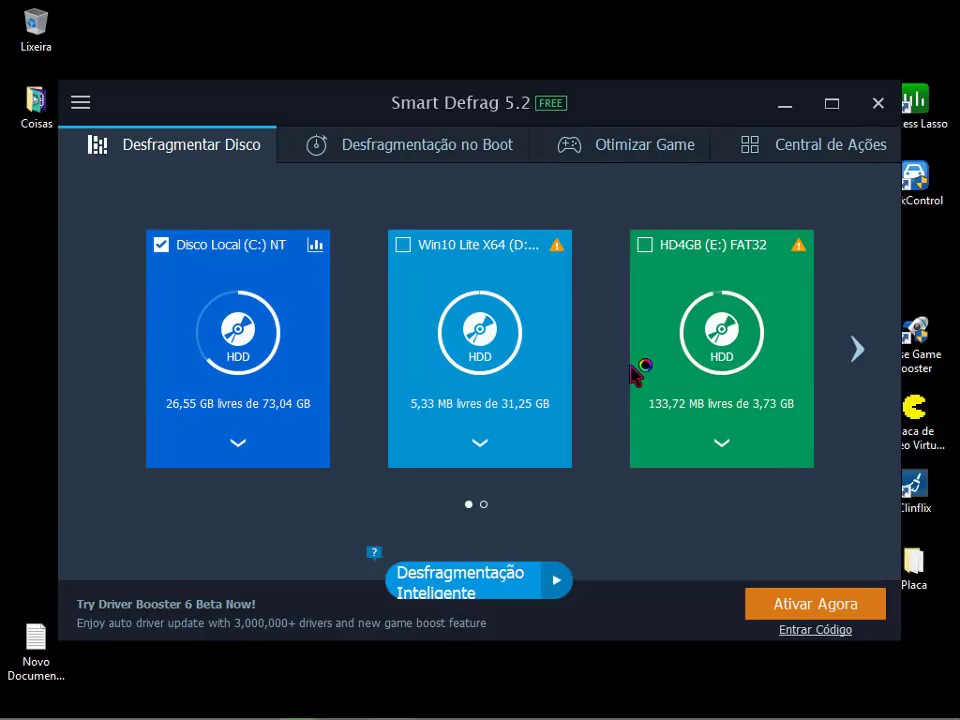
click(558, 581)
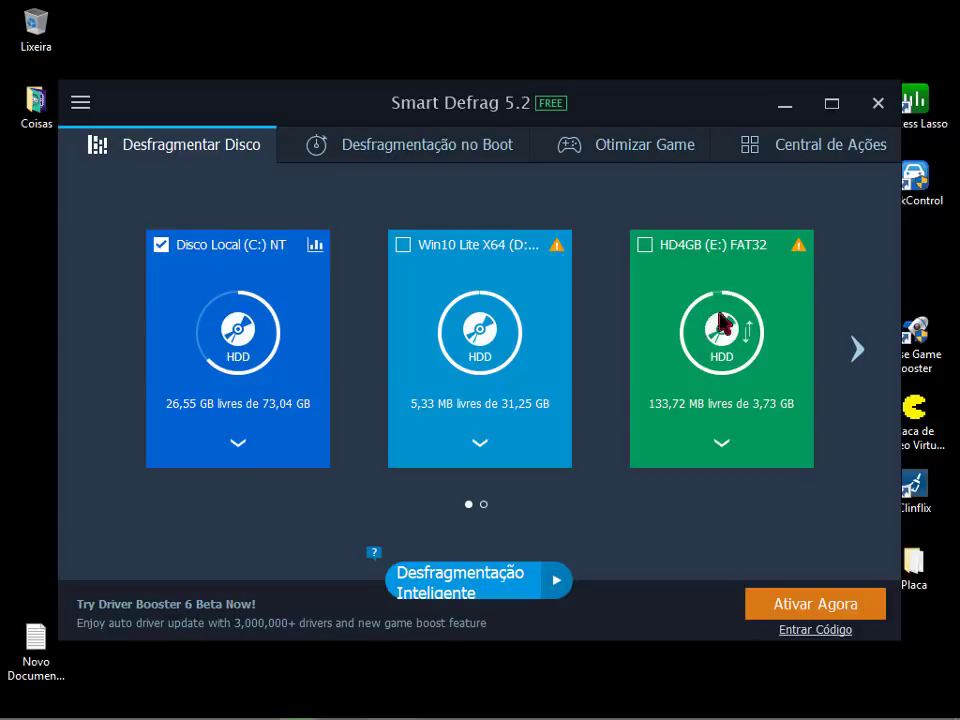
click(852, 349)
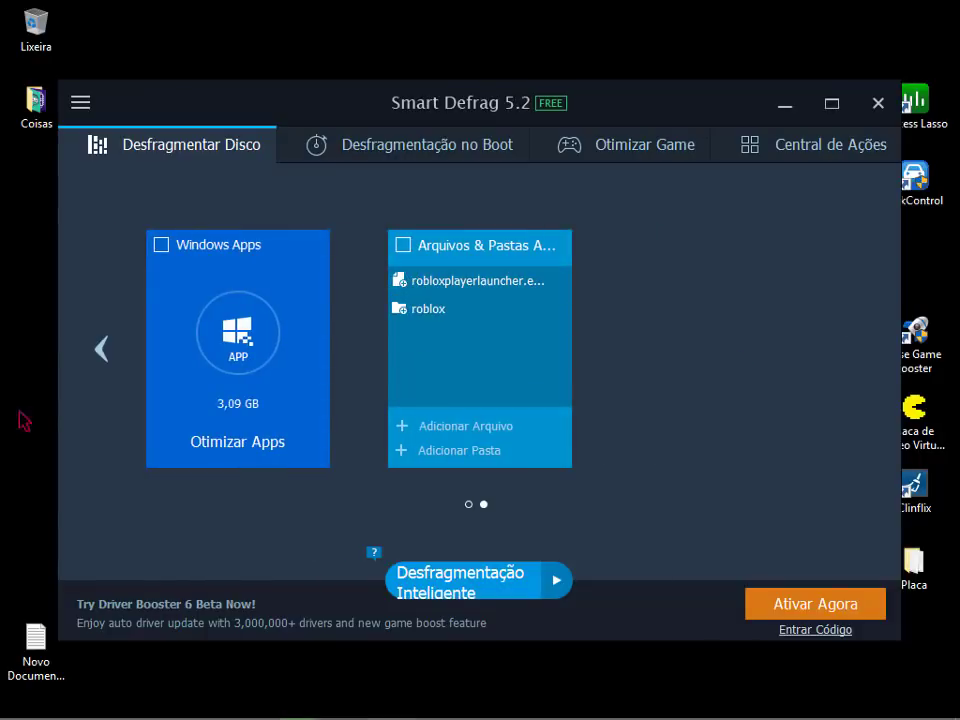
click(101, 349)
click(556, 580)
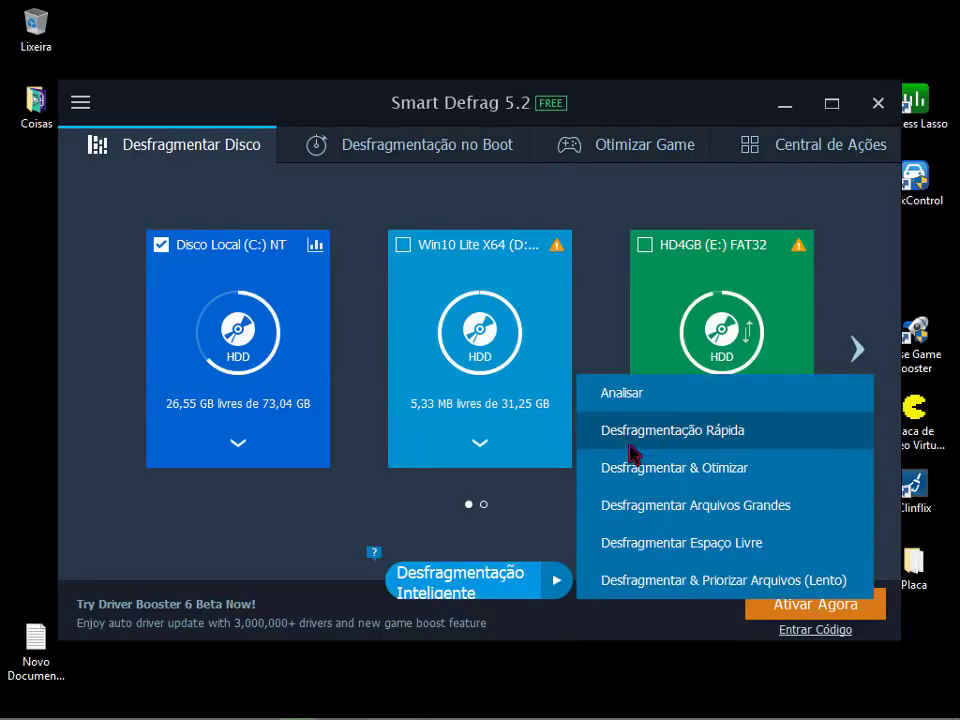
click(735, 441)
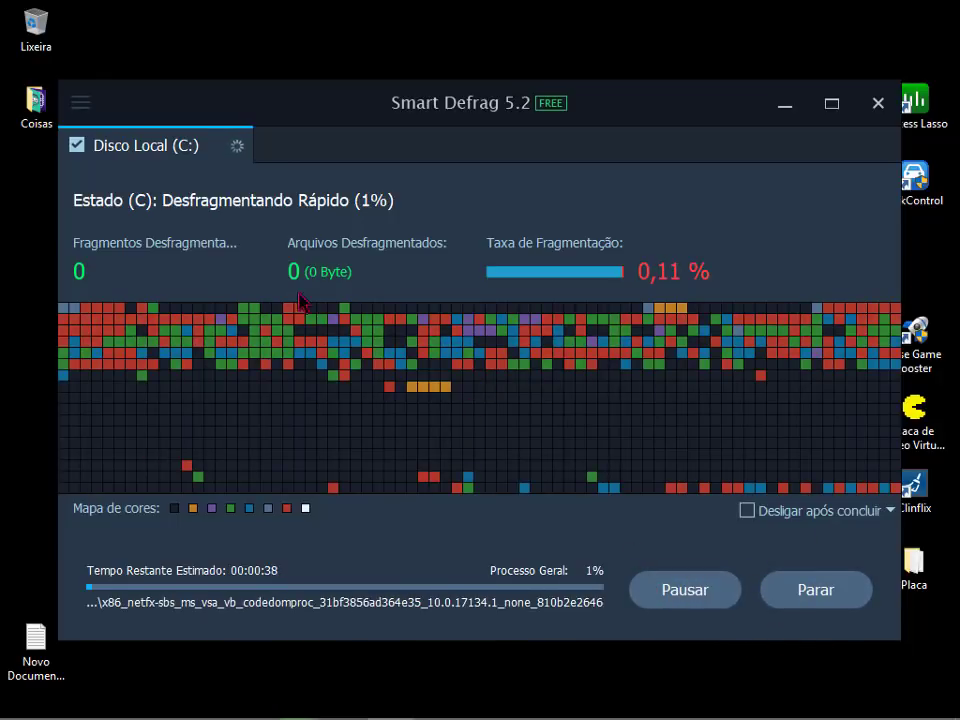
Pause and stop the quick defragmentation of drive C:, then return to the drive overview.
click(666, 590)
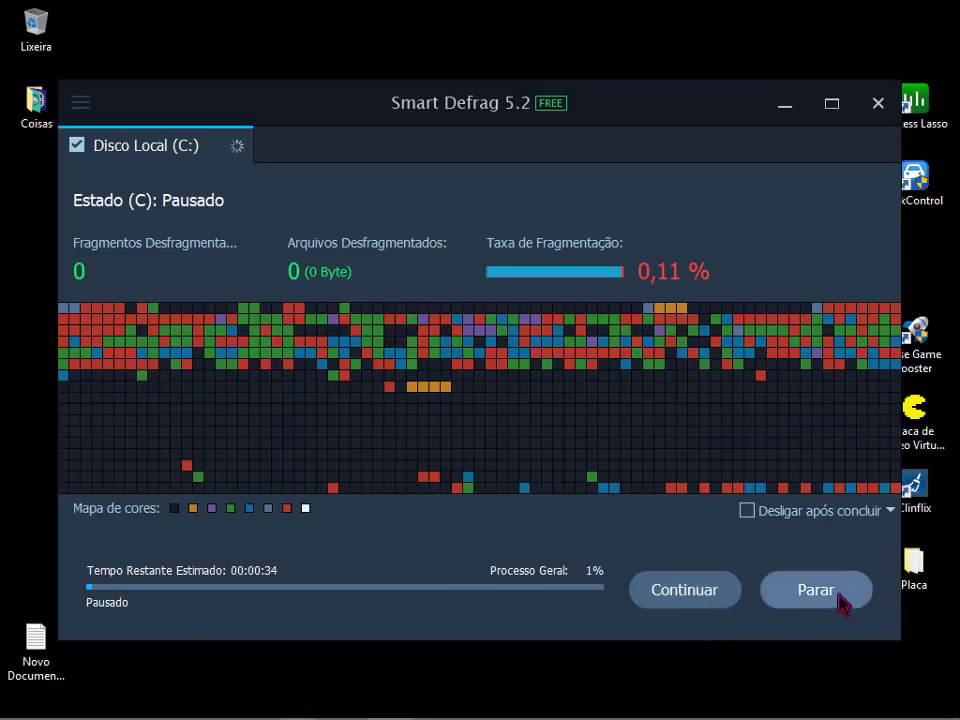
click(782, 598)
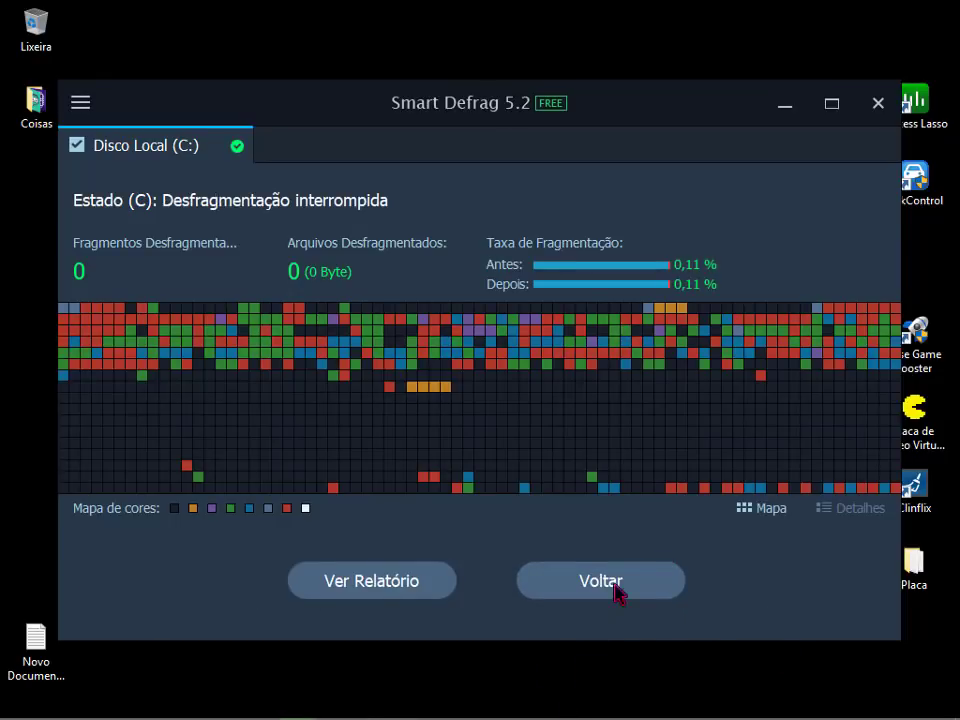
click(615, 593)
Start Desfragmentar & Otimizar on Disco Local (C:), then stop it and return to the drive overview.
click(552, 580)
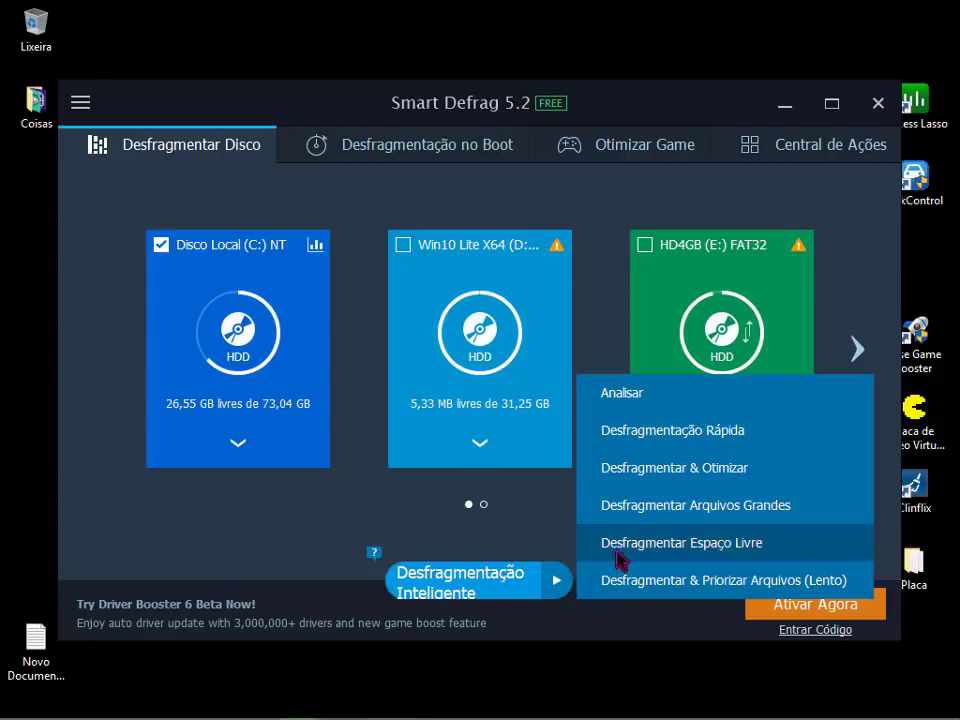
click(722, 469)
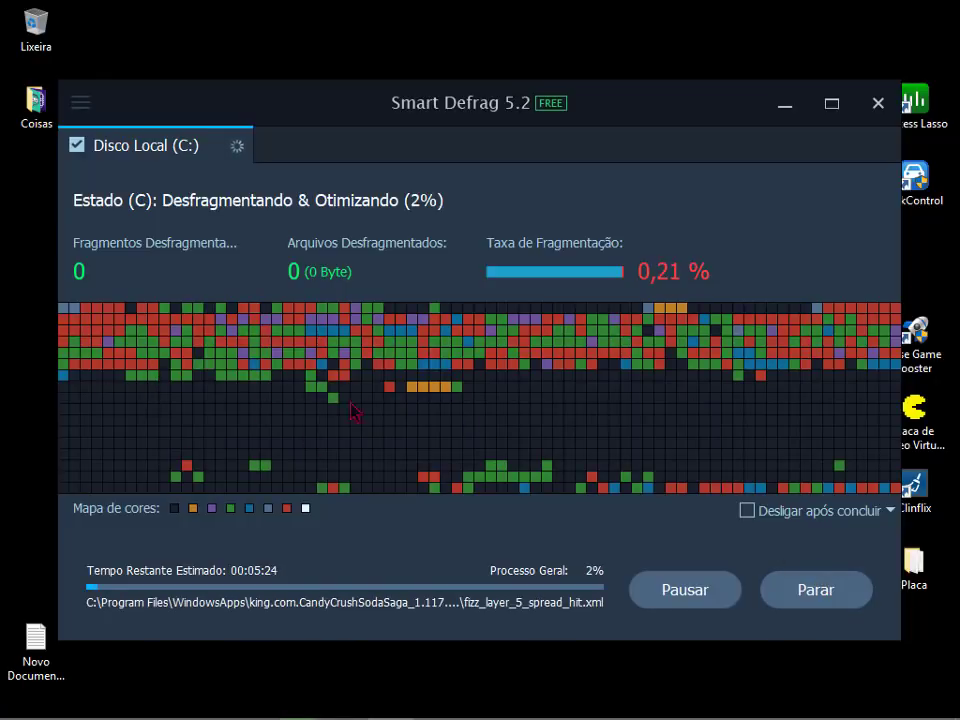
click(821, 594)
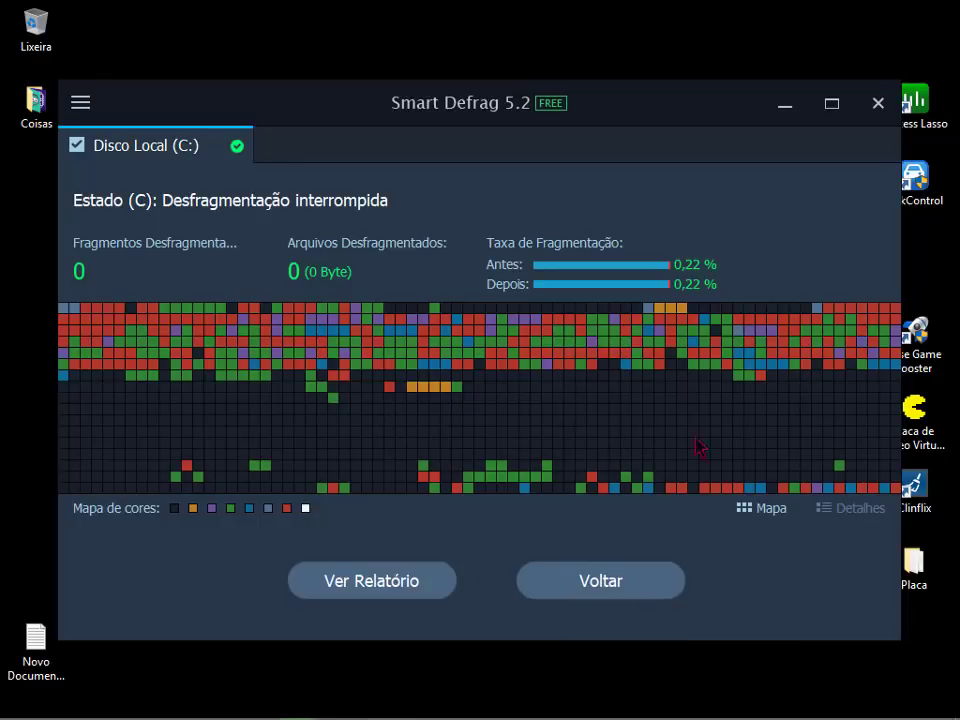
click(536, 590)
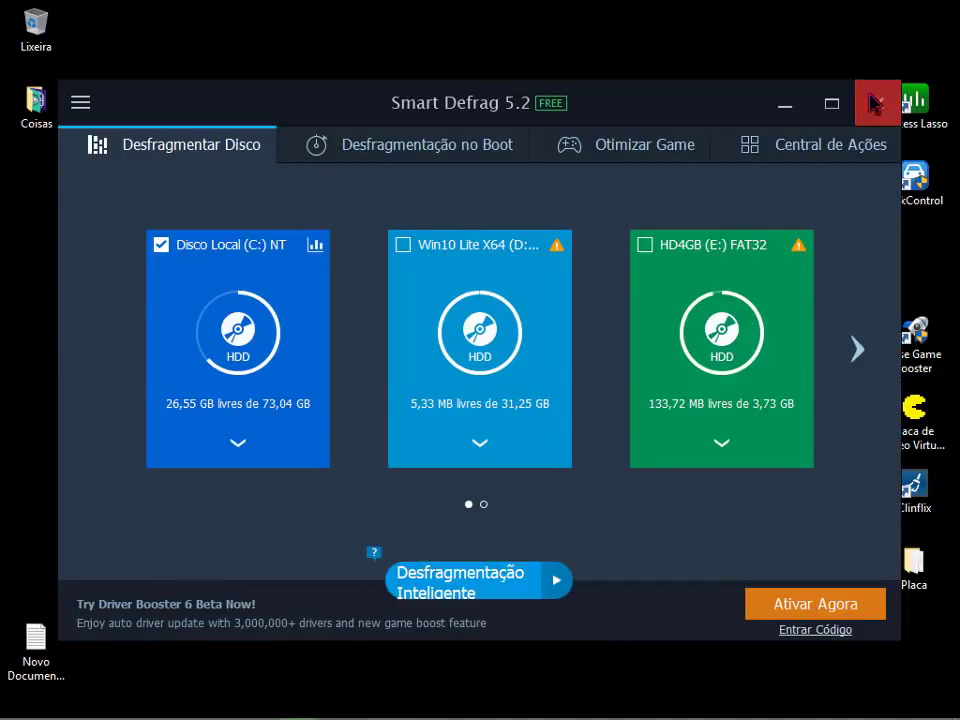
Close Smart Defrag and store its desktop shortcut in the Coisas folder.
click(876, 102)
drag(381, 426, 34, 104)
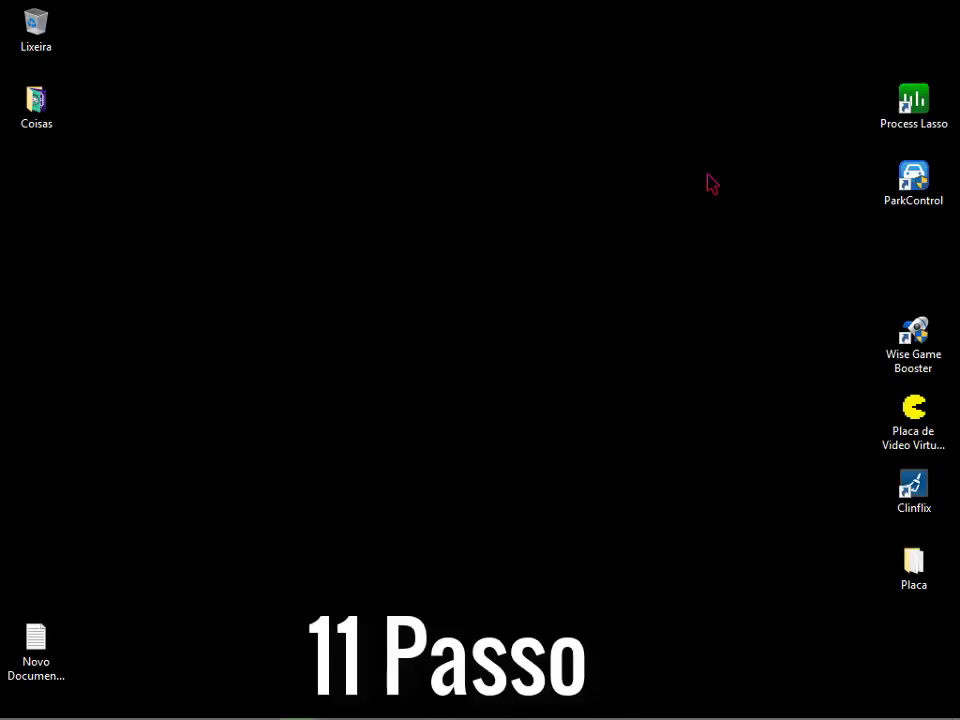
Move the ParkControl shortcut to the middle of the desktop and launch the program.
drag(913, 178, 503, 349)
click(630, 312)
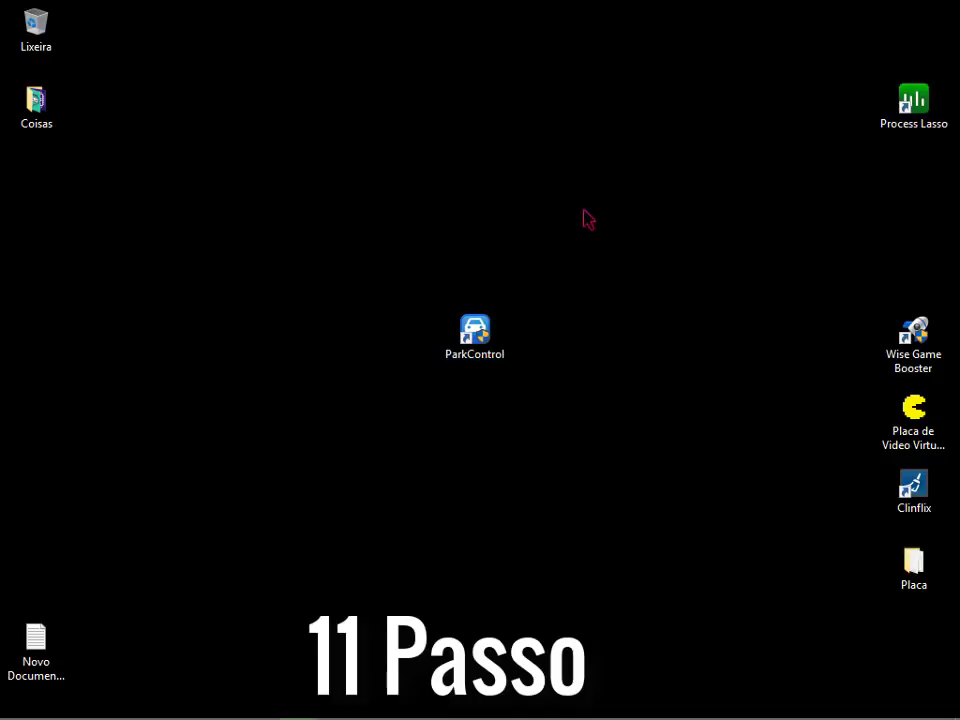
double_click(501, 342)
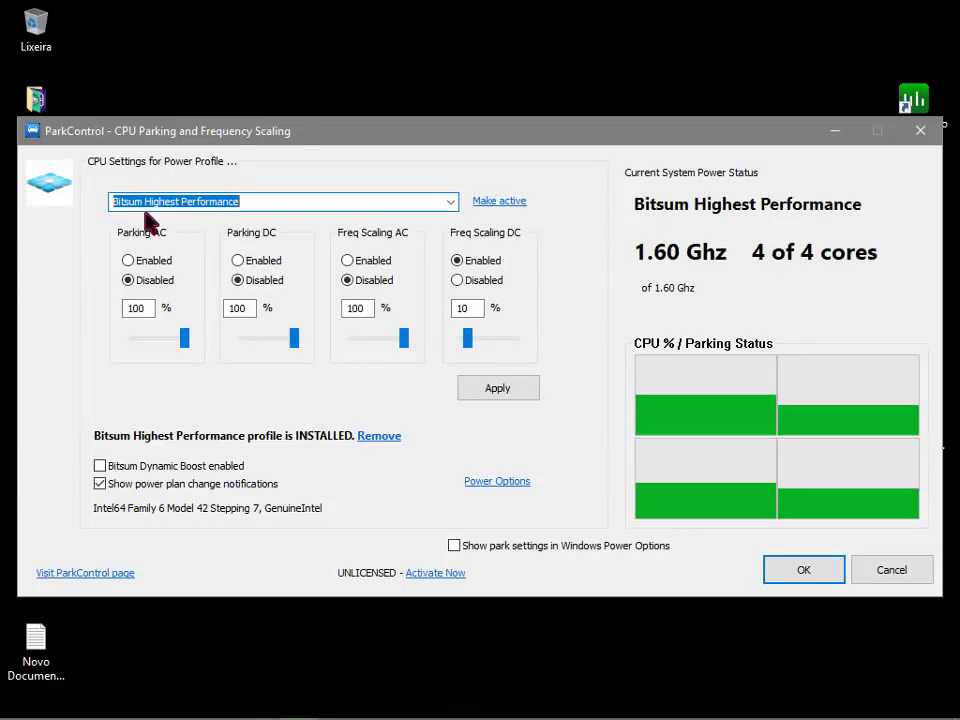
Make Bitsum Highest Performance the active power profile, apply its CPU parking and frequency settings, and confirm.
click(440, 197)
click(250, 229)
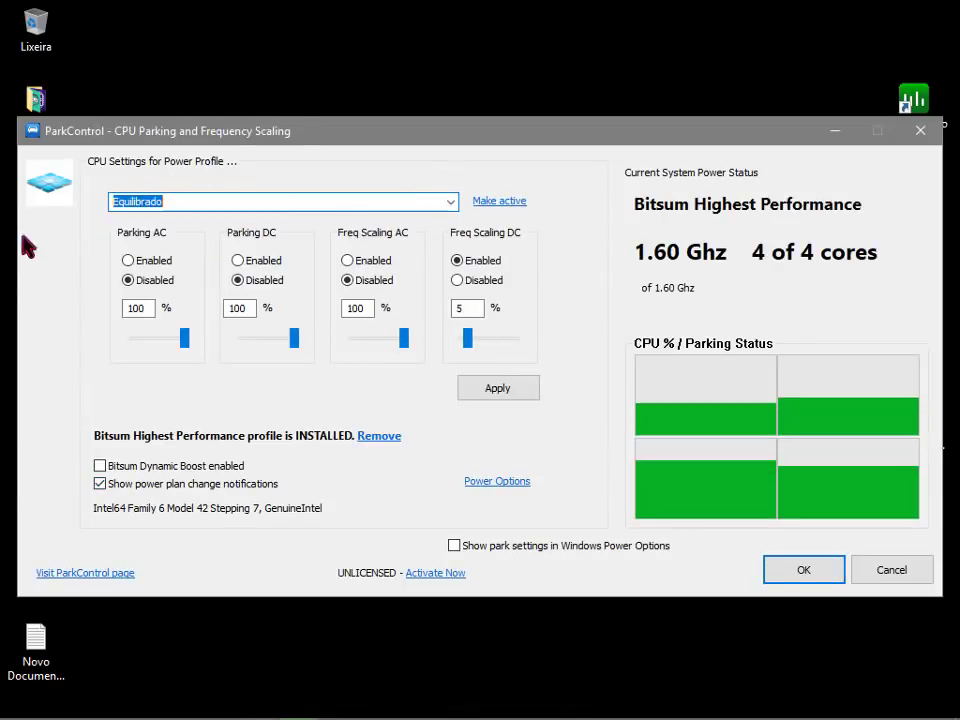
click(451, 202)
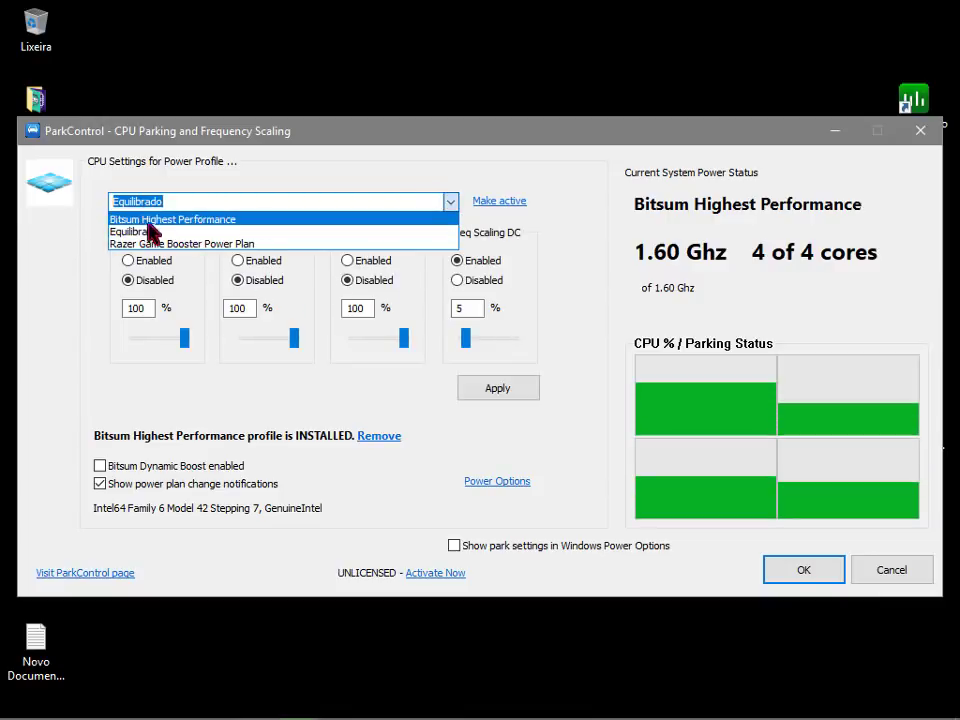
click(208, 220)
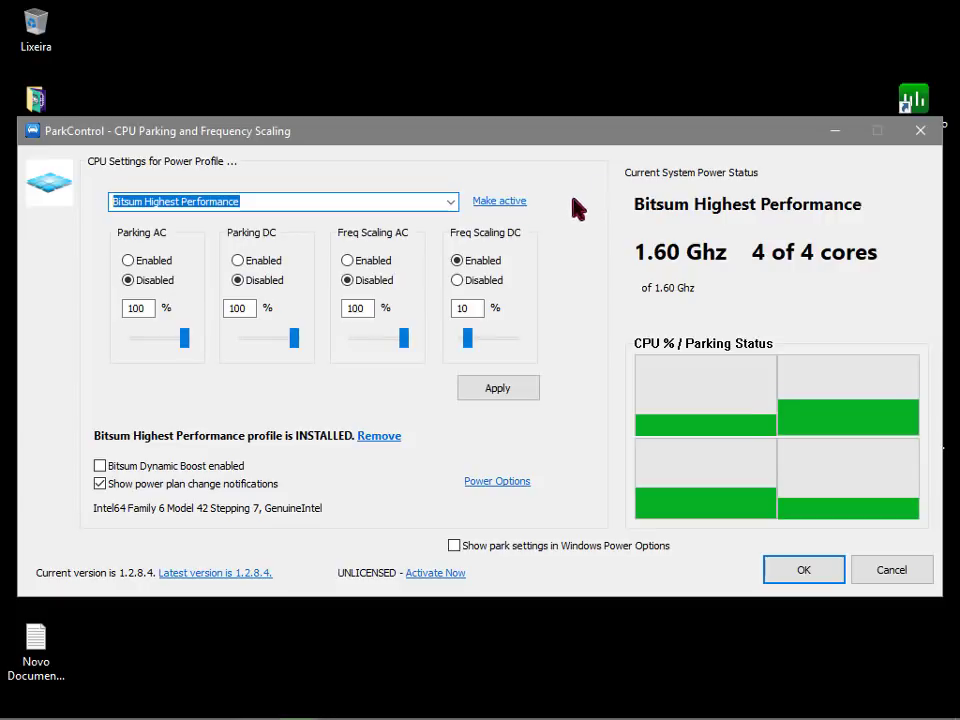
click(500, 205)
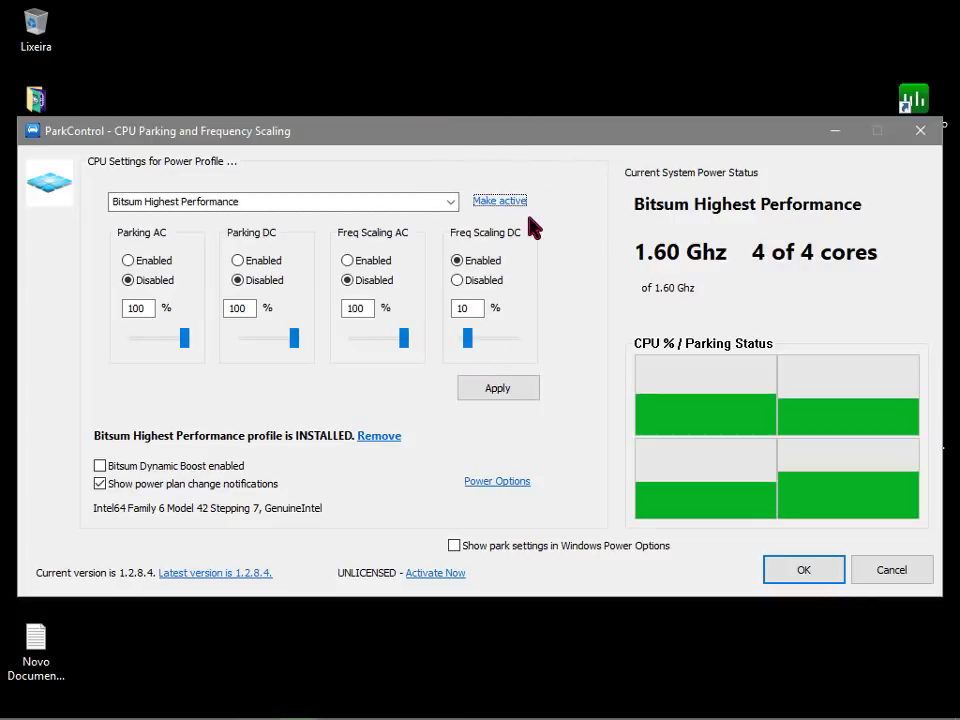
click(498, 392)
click(572, 393)
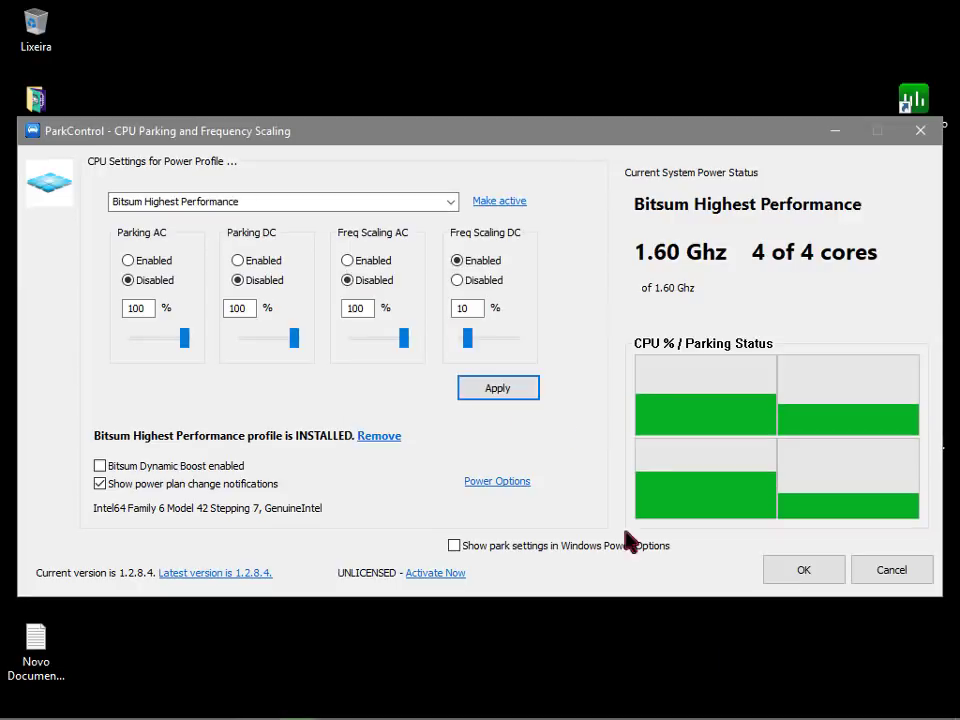
click(803, 569)
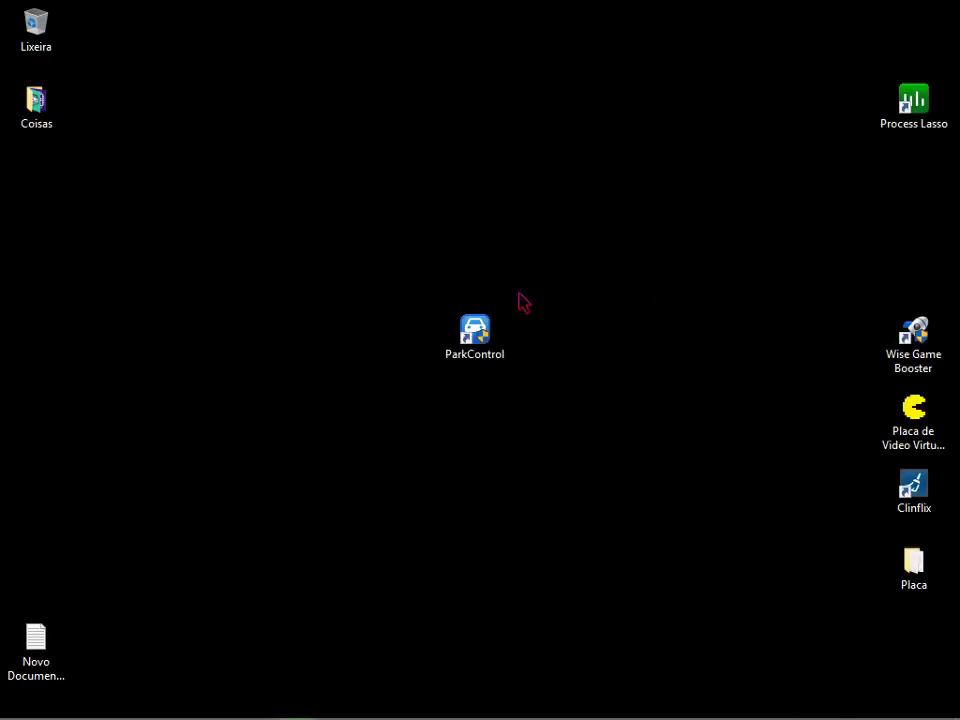
Store the ParkControl desktop shortcut in the Coisas folder, then reopen the ParkControl window and close it.
drag(475, 333, 36, 103)
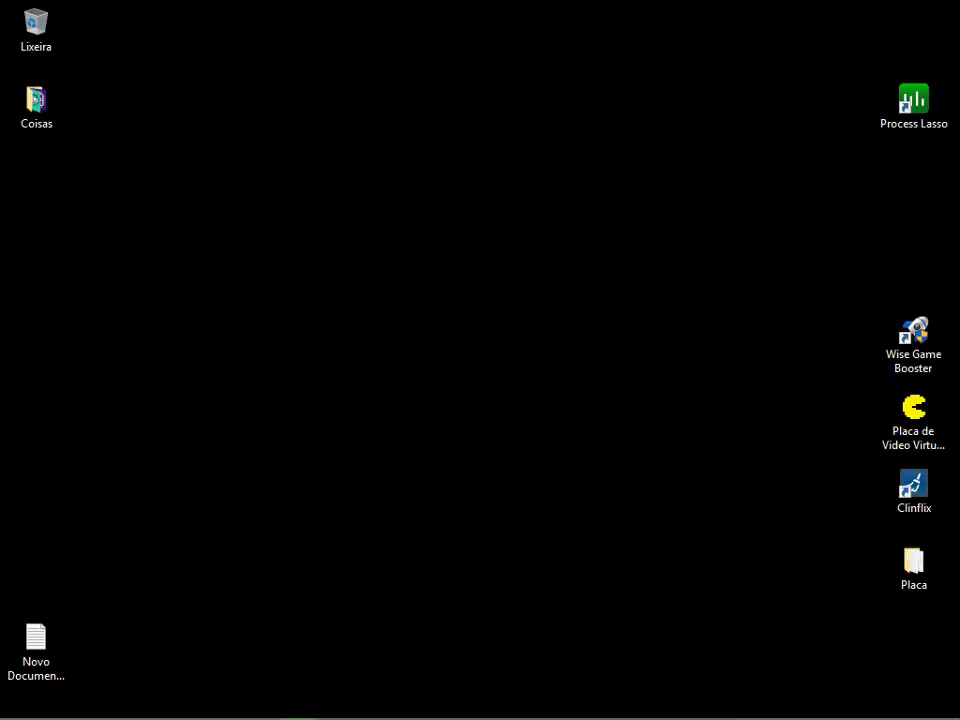
click(729, 700)
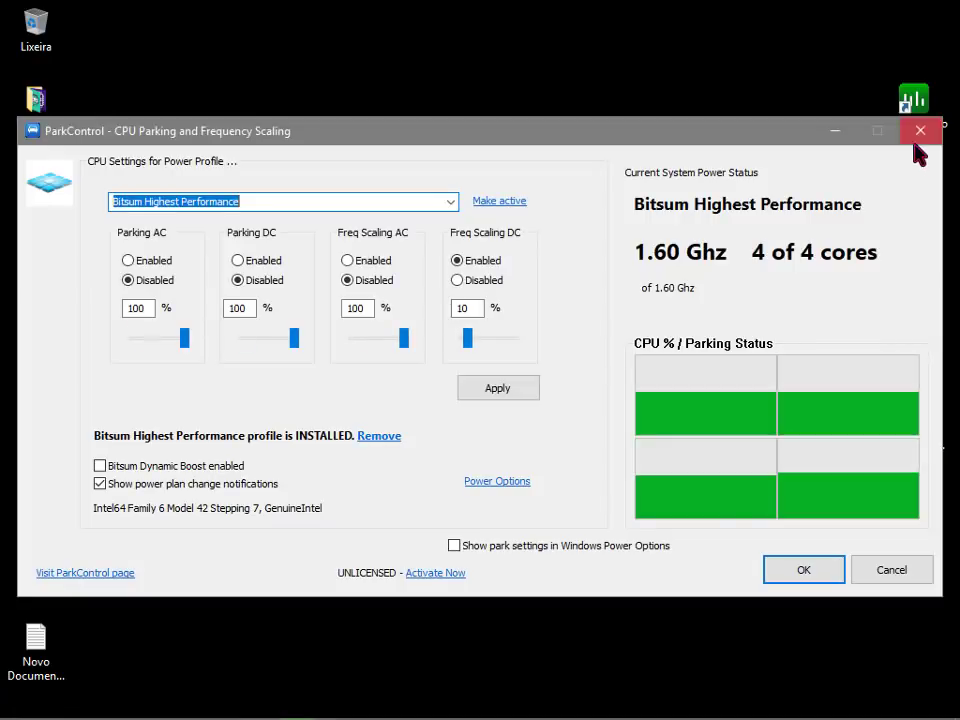
click(915, 140)
Move the ParkControl notification icon in among the hidden icons and collapse the hidden icons area.
drag(735, 698, 705, 660)
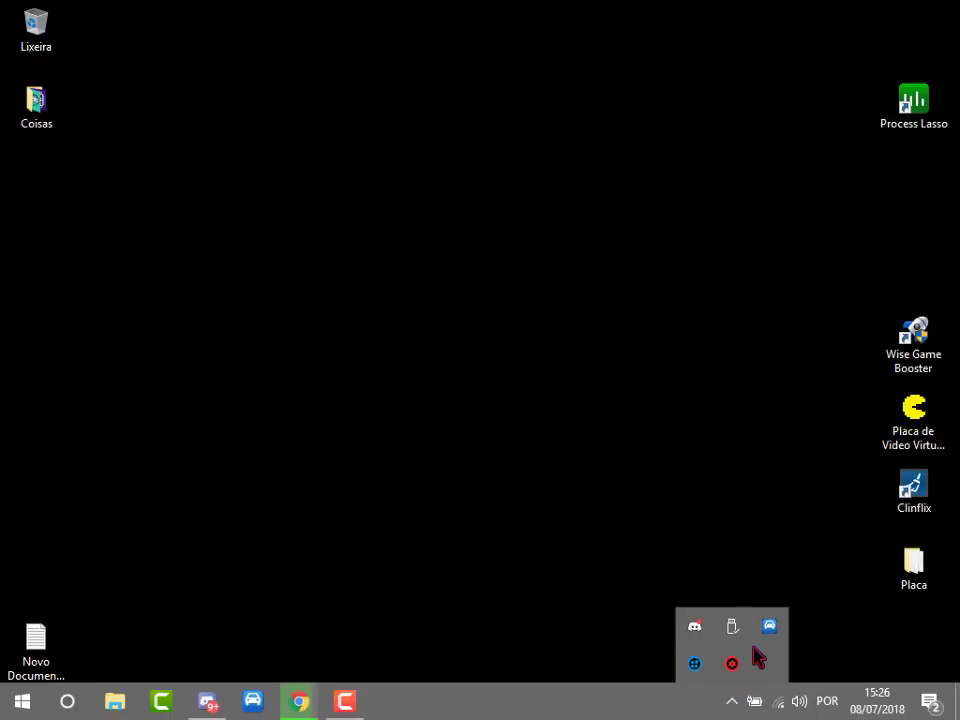
click(732, 703)
click(732, 703)
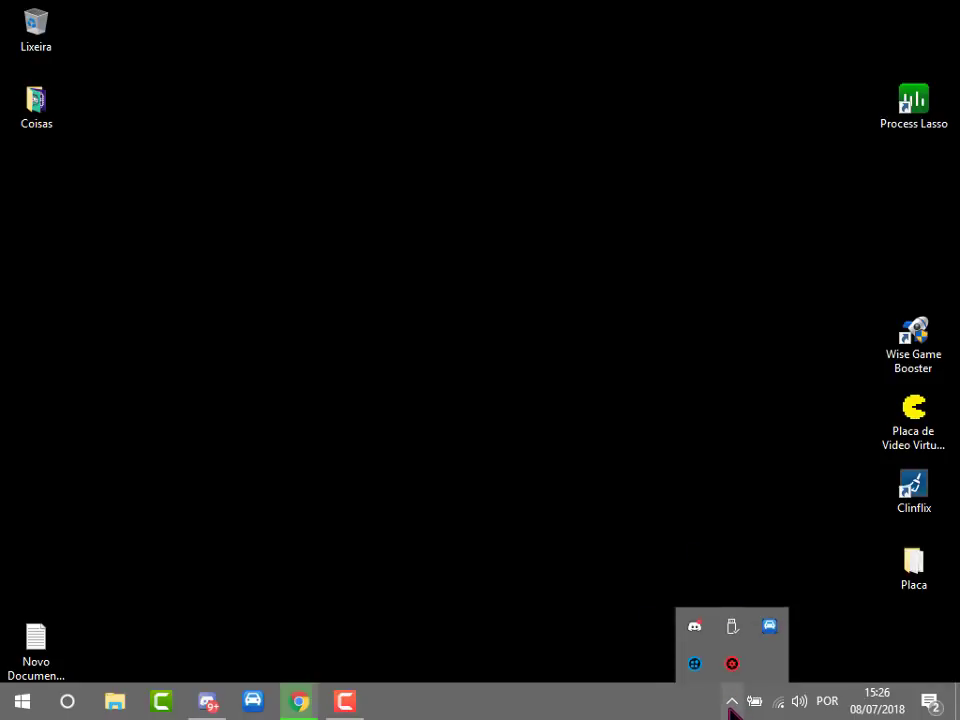
click(731, 700)
Move the Process Lasso shortcut to the middle of the desktop, launch the program and dismiss its purchase notice.
mouse_move(913, 100)
mouse_down()
mouse_move(882, 122)
mouse_move(385, 283)
mouse_move(395, 280)
mouse_up()
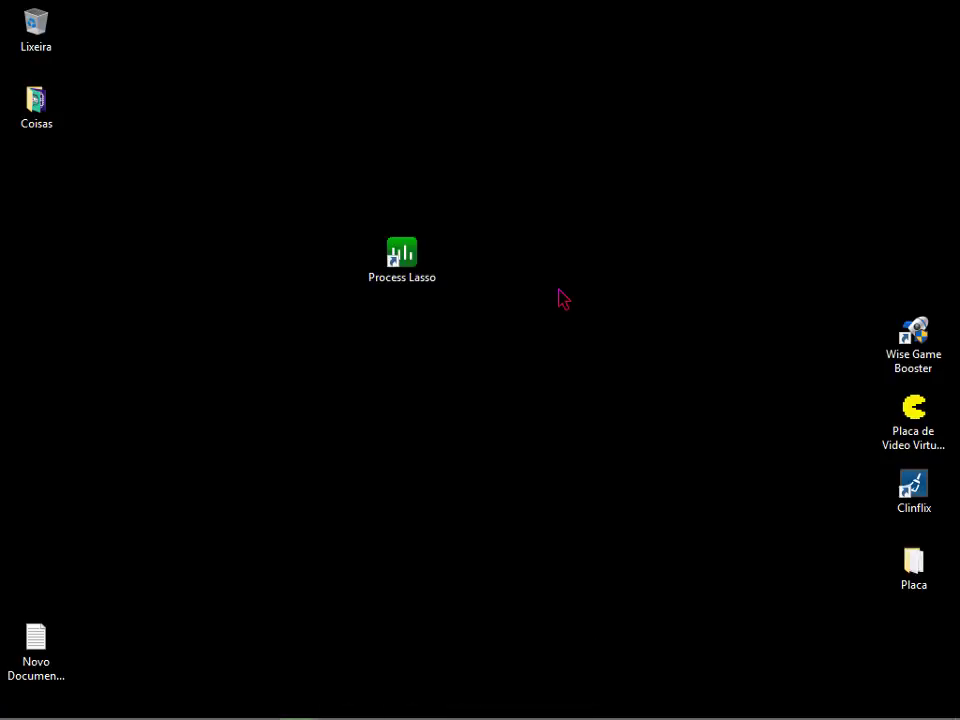
mouse_move(533, 92)
mouse_down()
mouse_move(461, 178)
mouse_move(282, 489)
mouse_up()
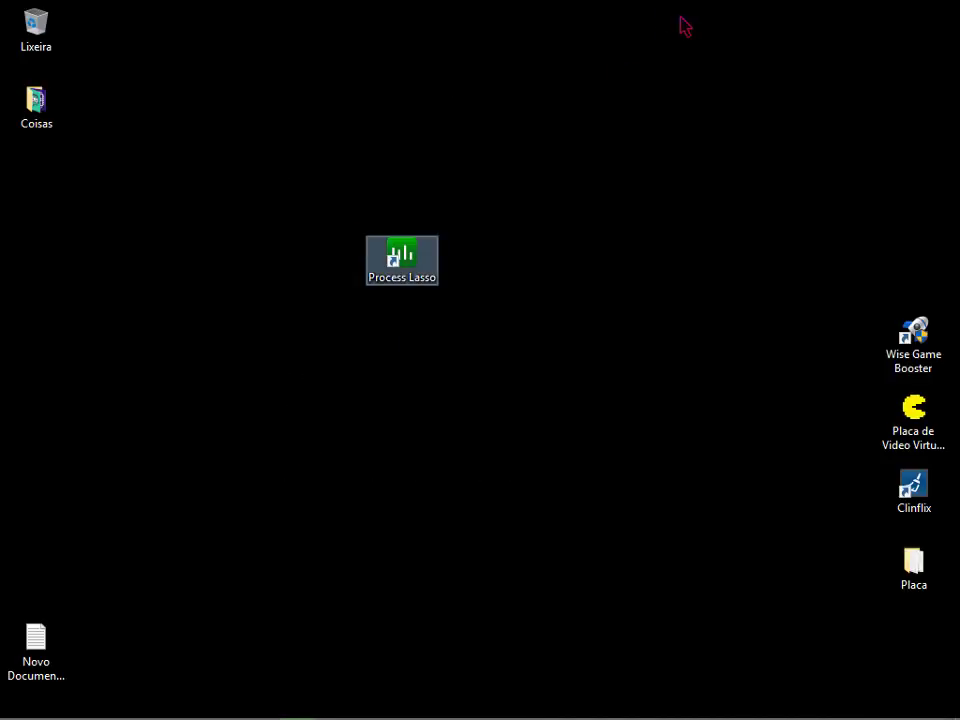
drag(404, 256, 477, 335)
mouse_move(679, 198)
mouse_down()
mouse_move(318, 640)
mouse_move(320, 632)
mouse_up()
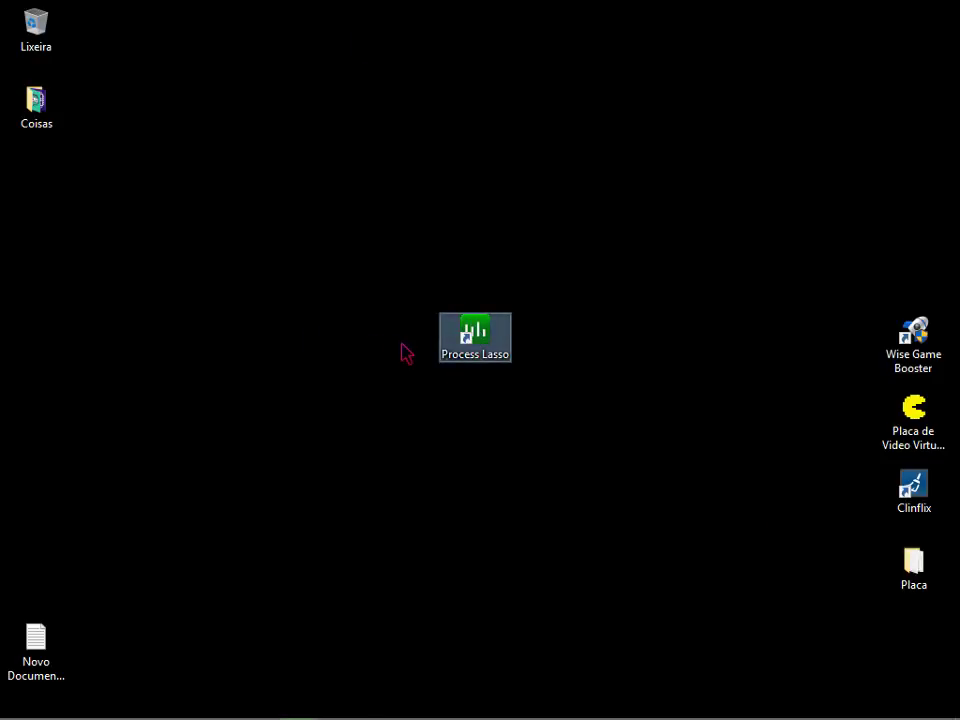
key(Return)
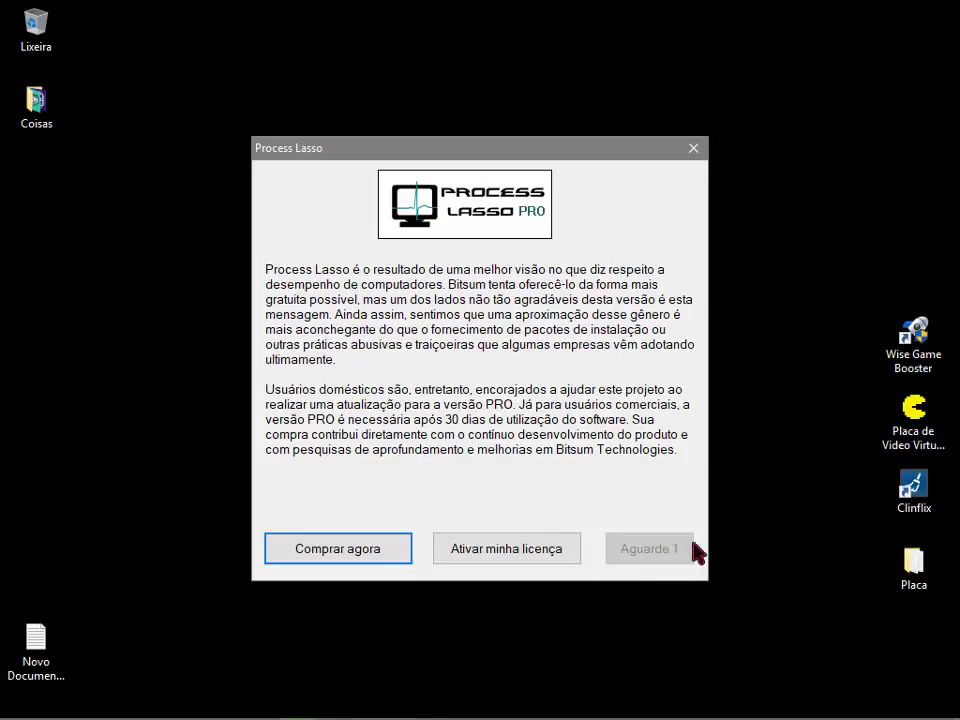
click(677, 558)
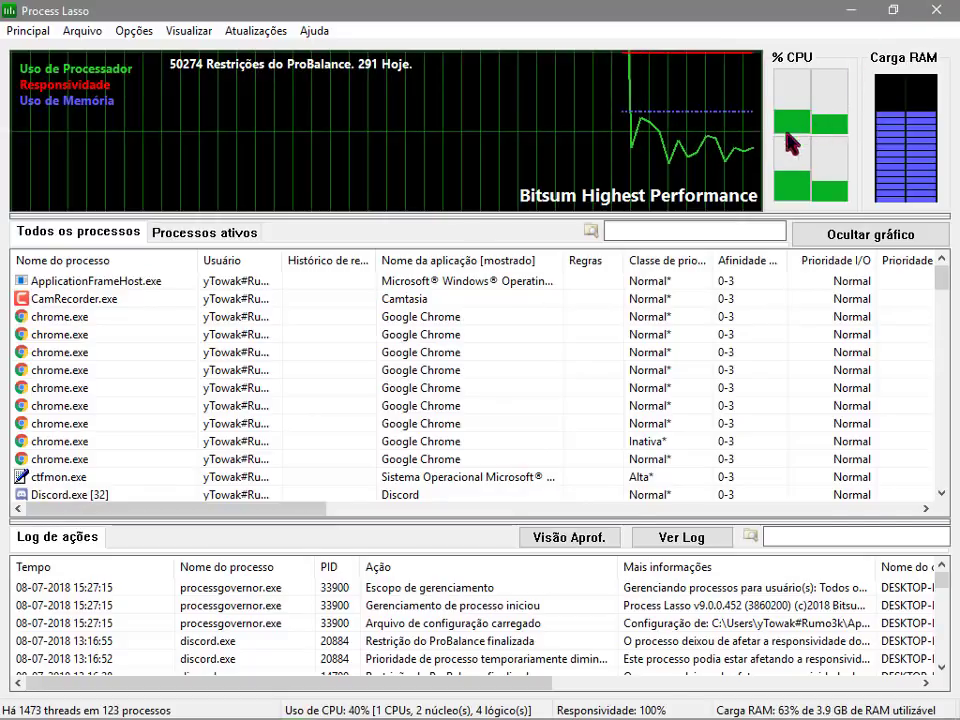
Return to the desktop, place the Process Lasso notification icon among the hidden icons and store its shortcut in the Coisas folder.
key(super+d)
mouse_move(697, 702)
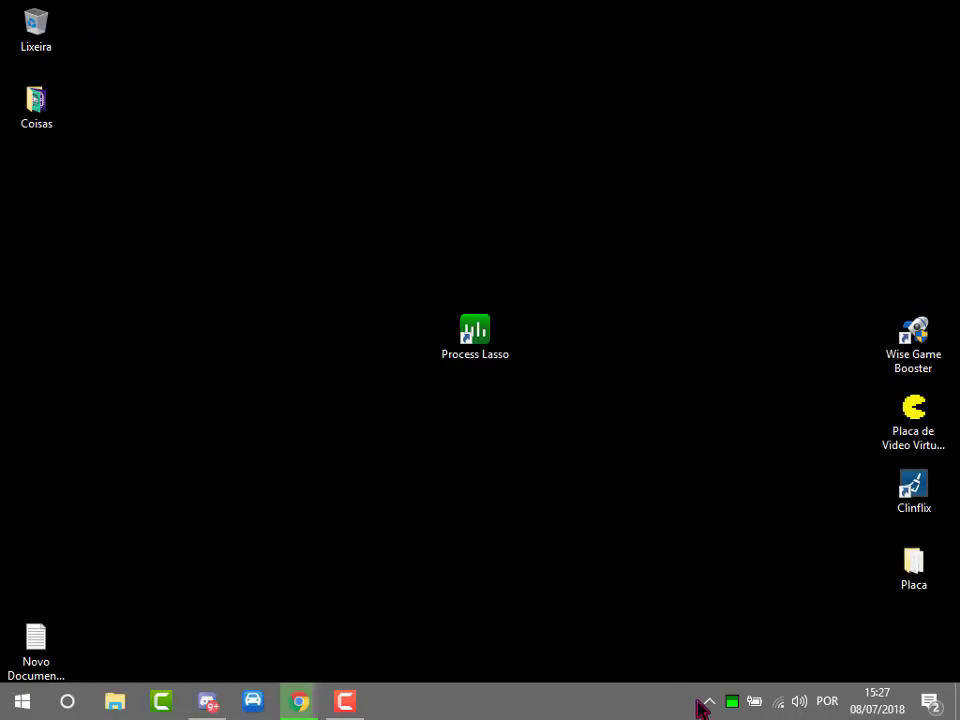
click(730, 701)
drag(730, 658, 732, 660)
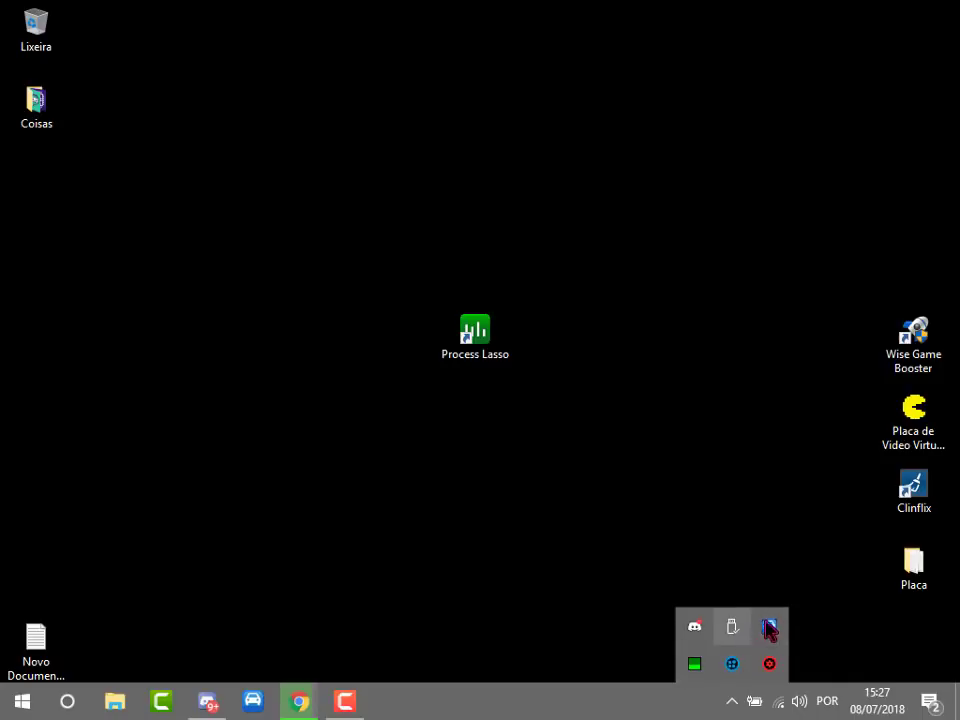
drag(767, 624, 700, 672)
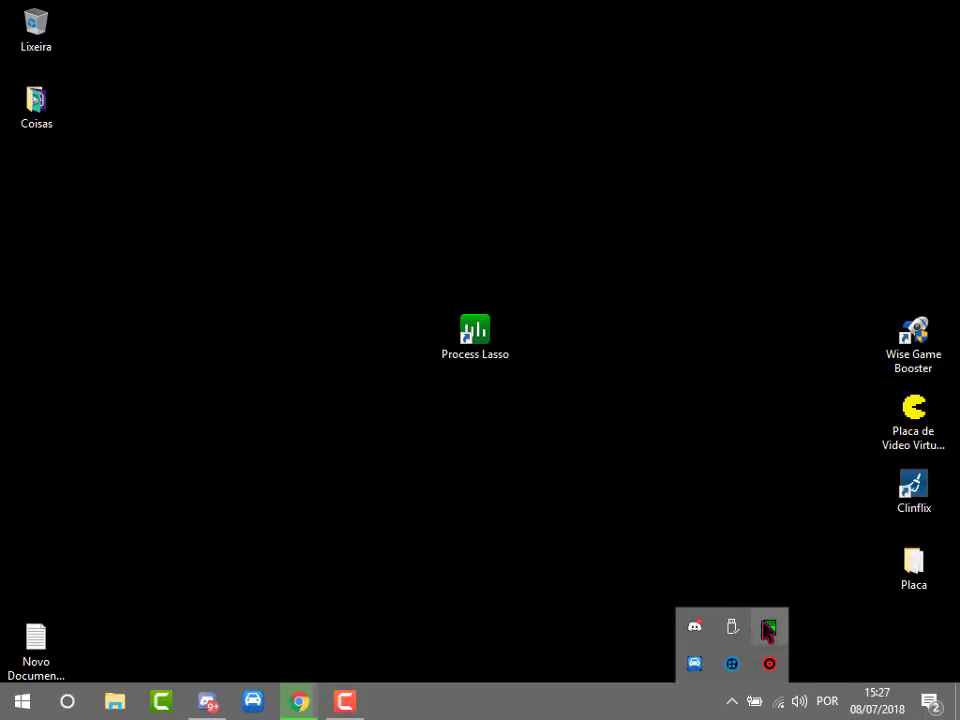
drag(767, 628, 757, 685)
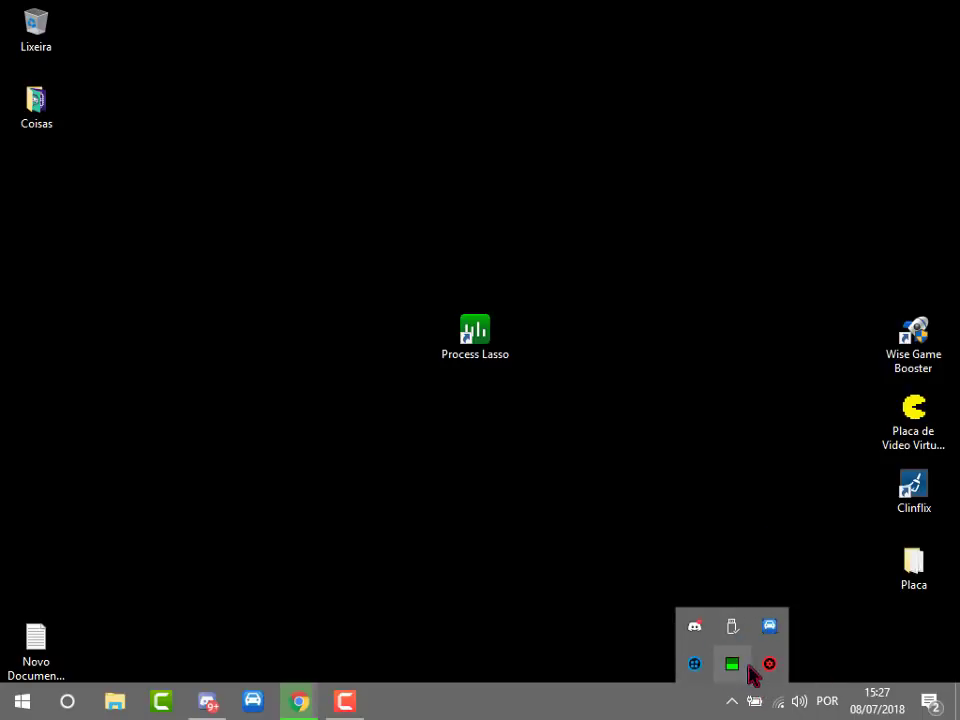
click(493, 418)
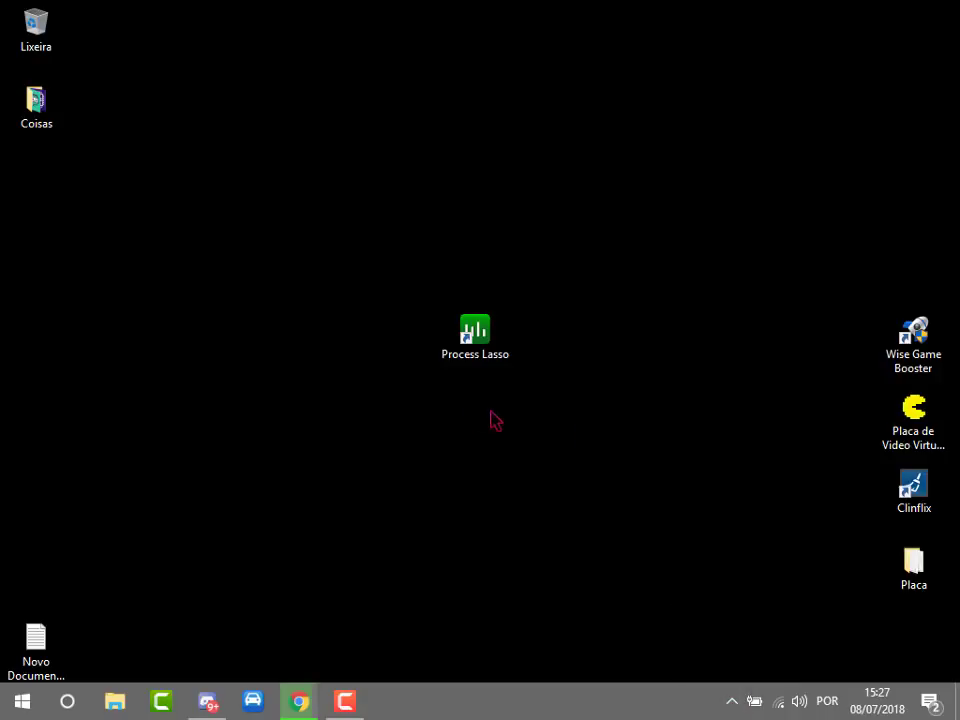
mouse_move(606, 429)
mouse_down()
mouse_move(684, 626)
mouse_move(555, 343)
mouse_move(431, 349)
mouse_move(24, 122)
mouse_up()
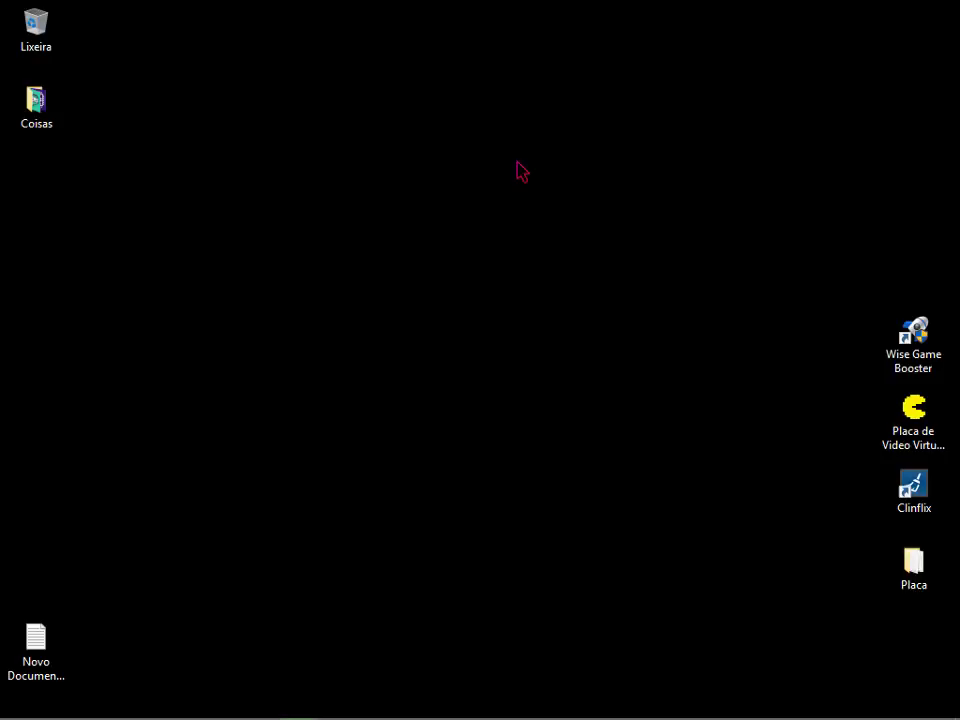
Move the Wise Game Booster shortcut to the middle of the desktop and launch the program.
drag(932, 365, 493, 425)
drag(684, 167, 448, 467)
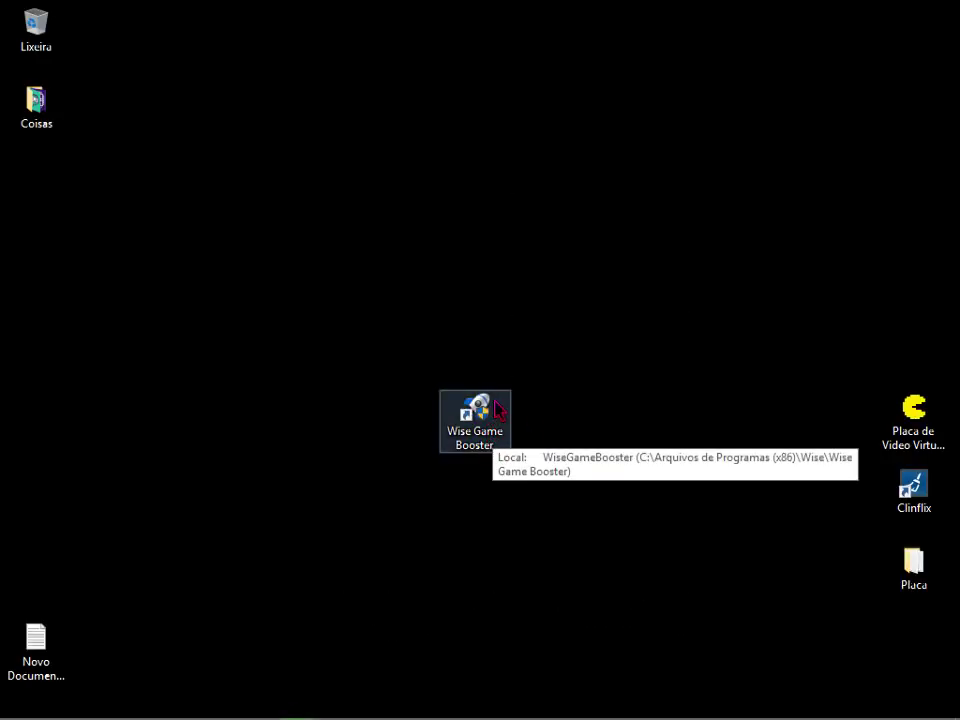
click(467, 418)
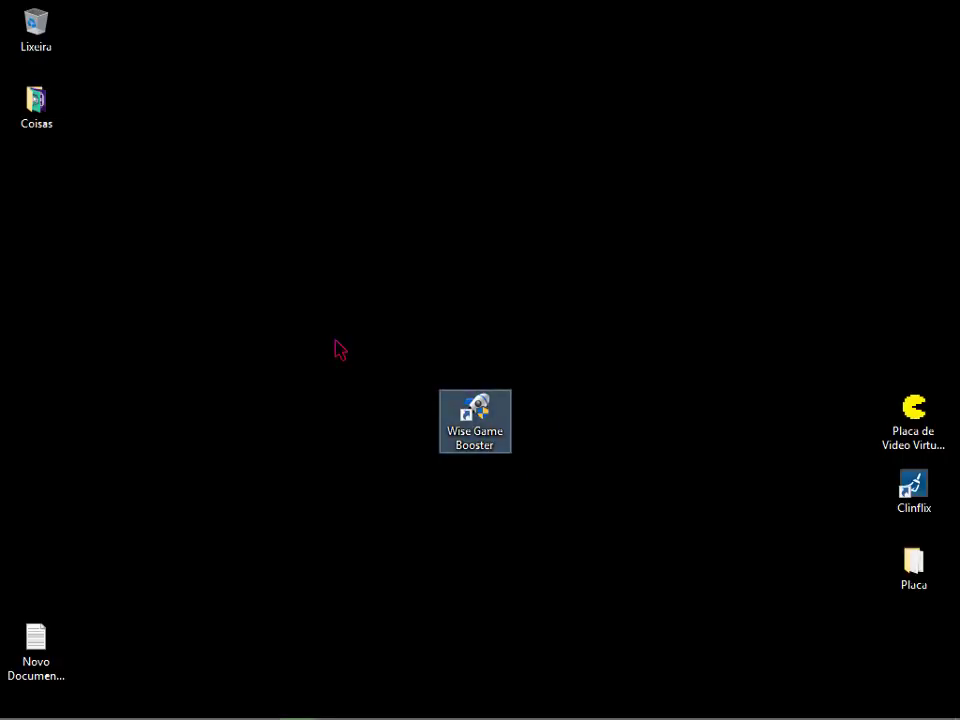
click(643, 405)
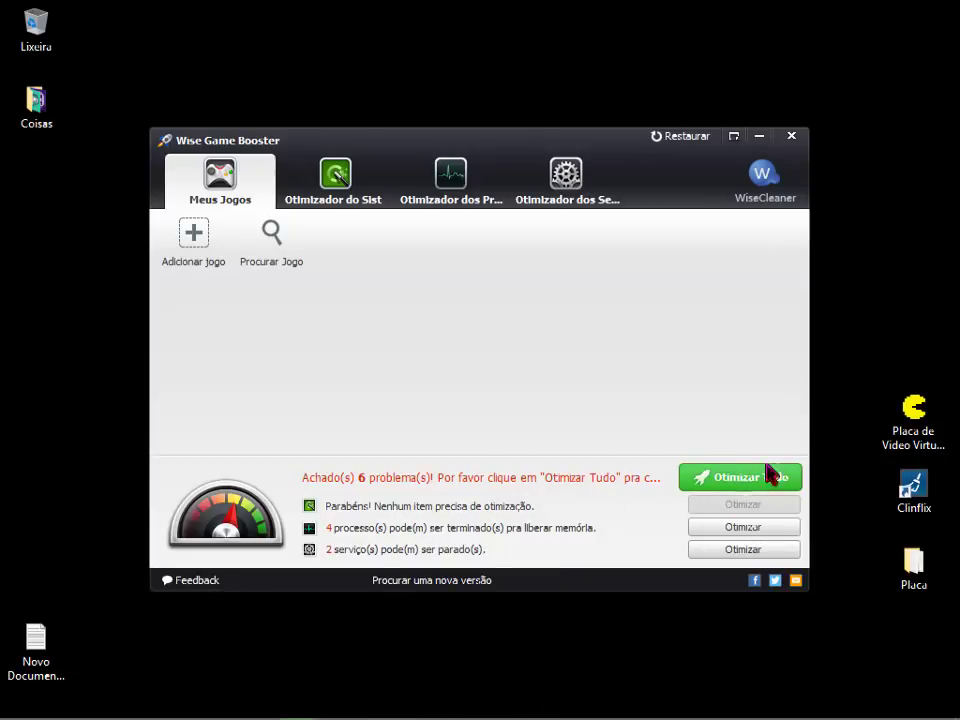
Review the process optimizer's list of programs by memory use and suggestion, then return to Meus Jogos.
click(371, 199)
click(428, 205)
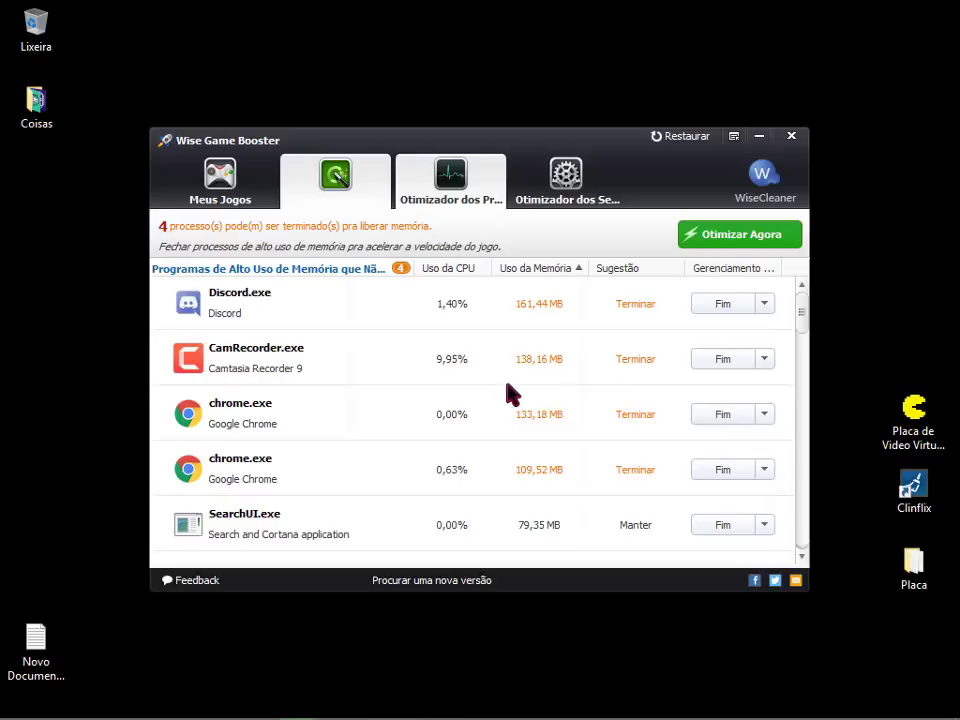
click(225, 198)
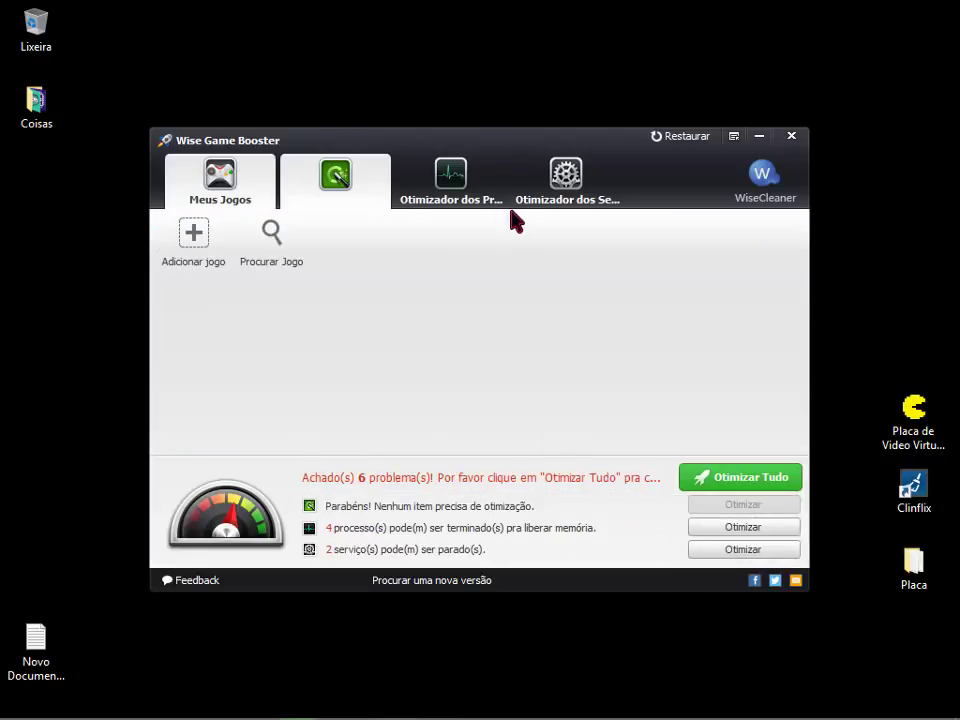
click(495, 198)
scroll(572, 409, down, 5)
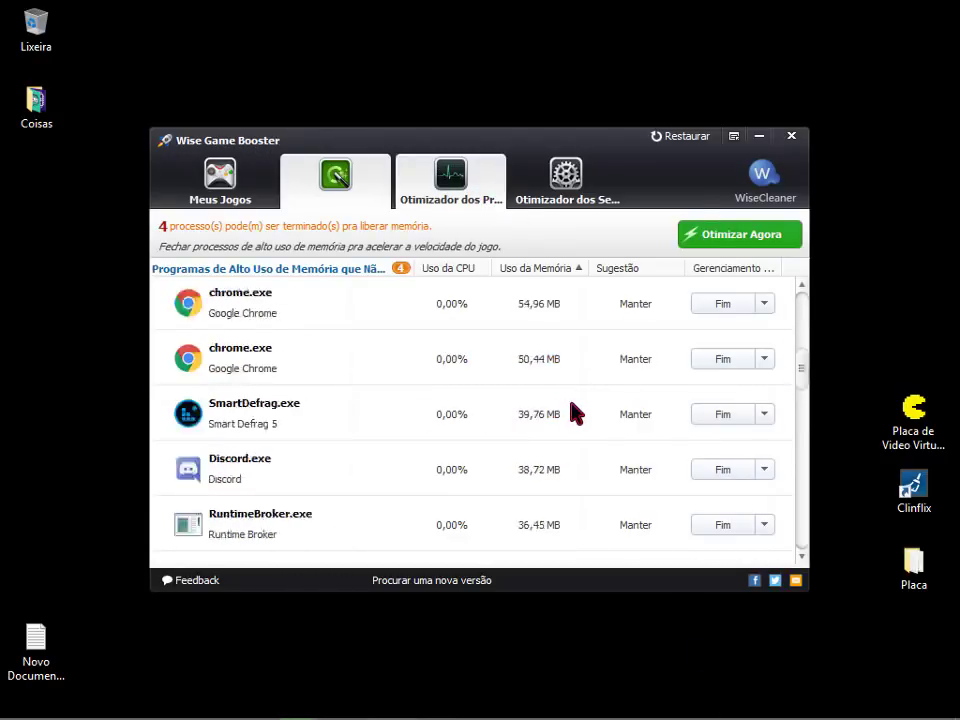
scroll(560, 409, up, 5)
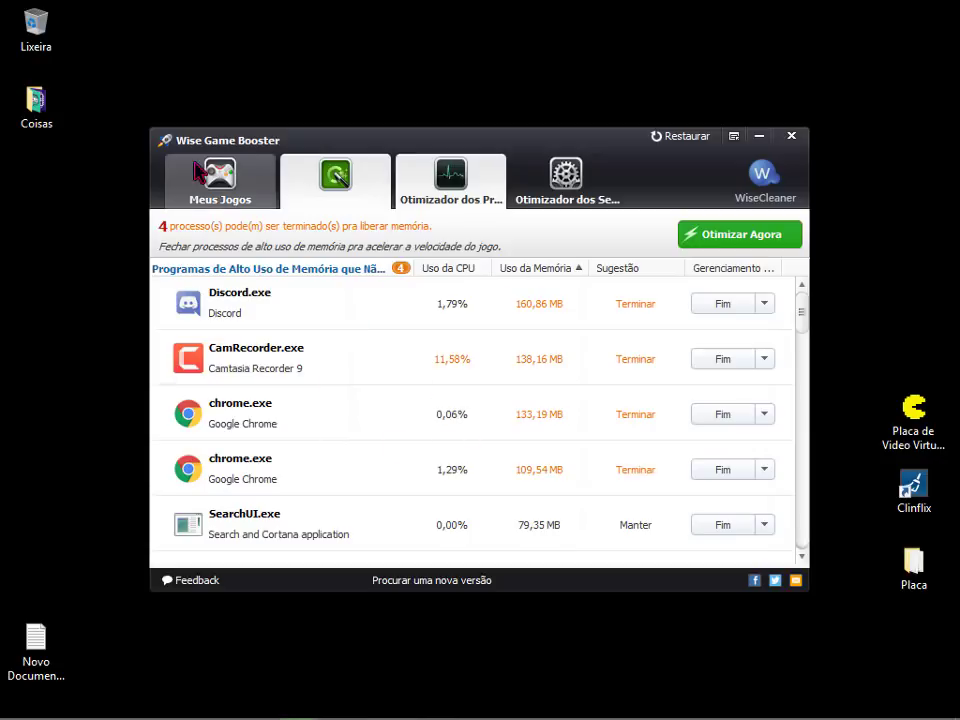
click(218, 180)
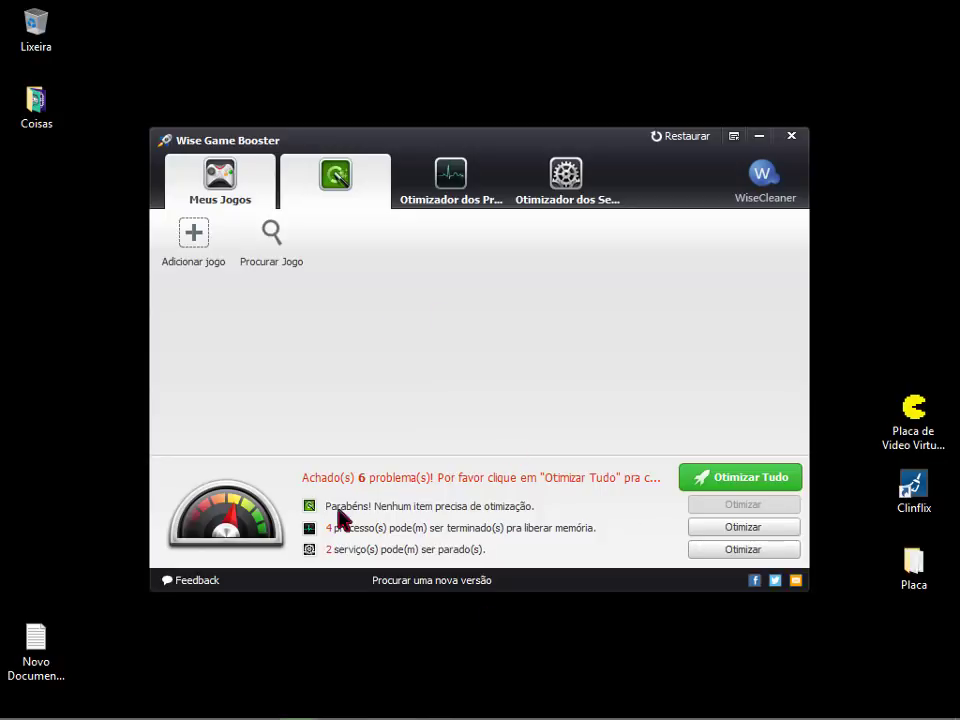
End the Discord.exe process suggested for termination in the process optimizer, check the remaining processes and return to Meus Jogos.
click(437, 176)
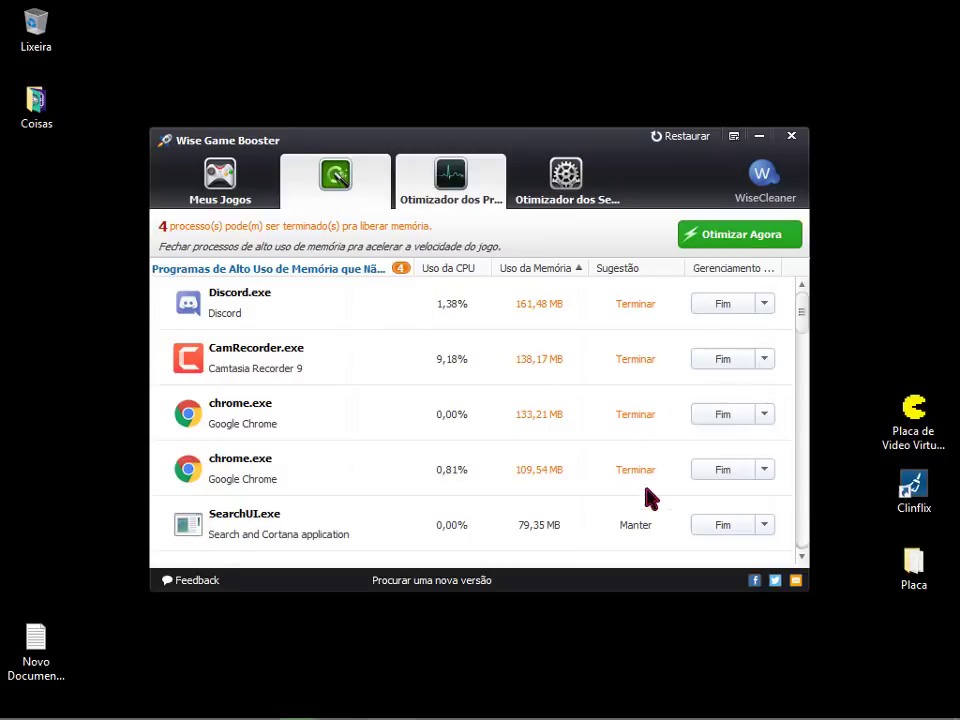
scroll(612, 452, down, 2)
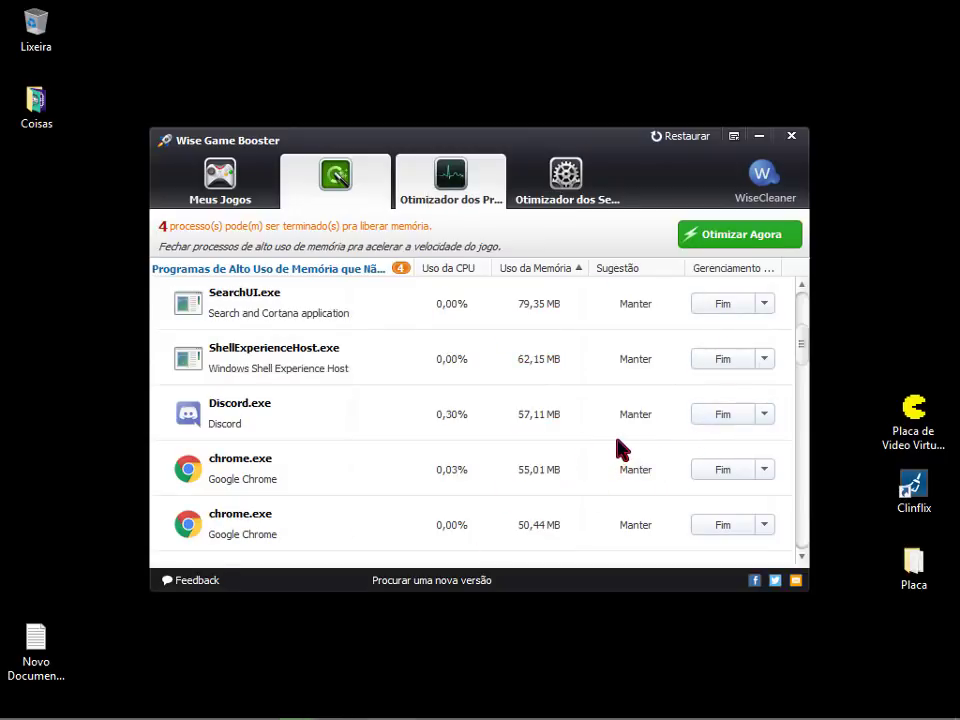
scroll(628, 430, up, 2)
click(722, 304)
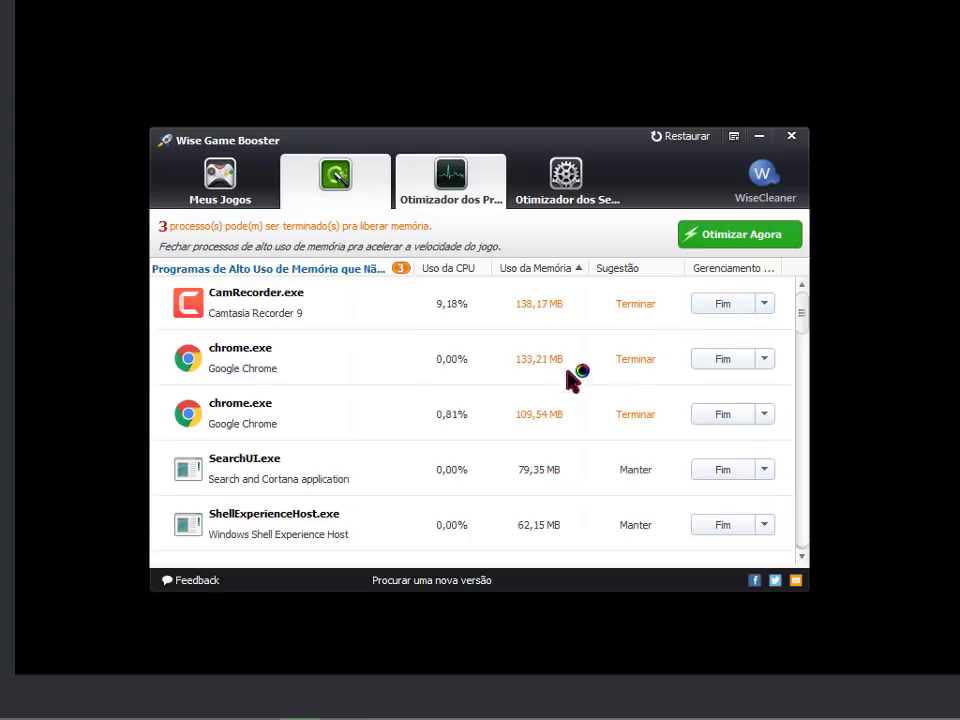
scroll(343, 425, down, 6)
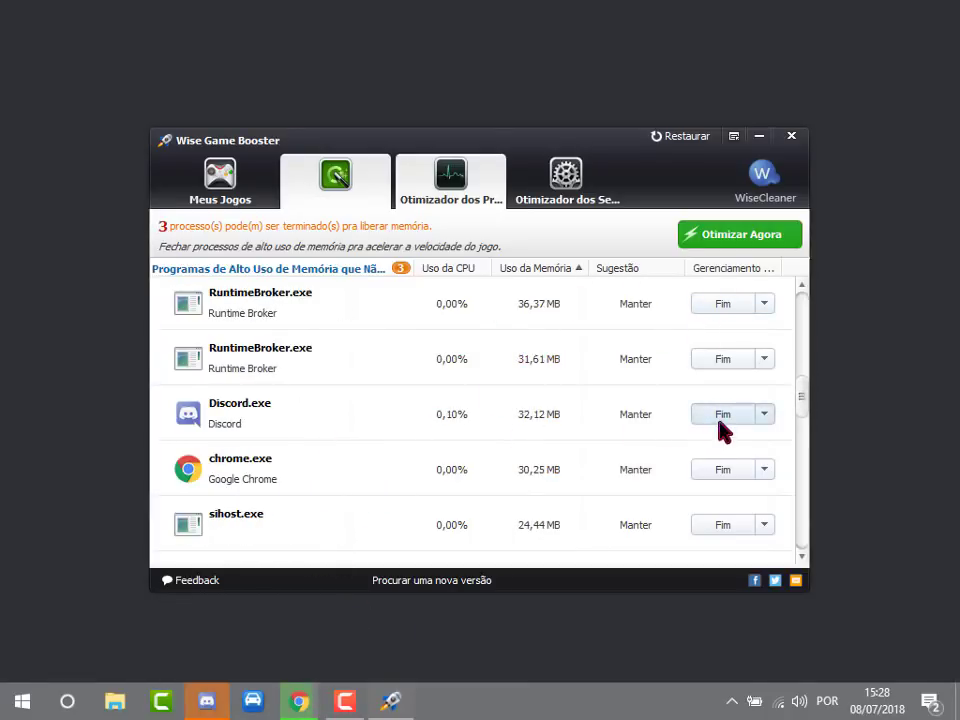
scroll(489, 401, down, 8)
scroll(499, 396, down, 2)
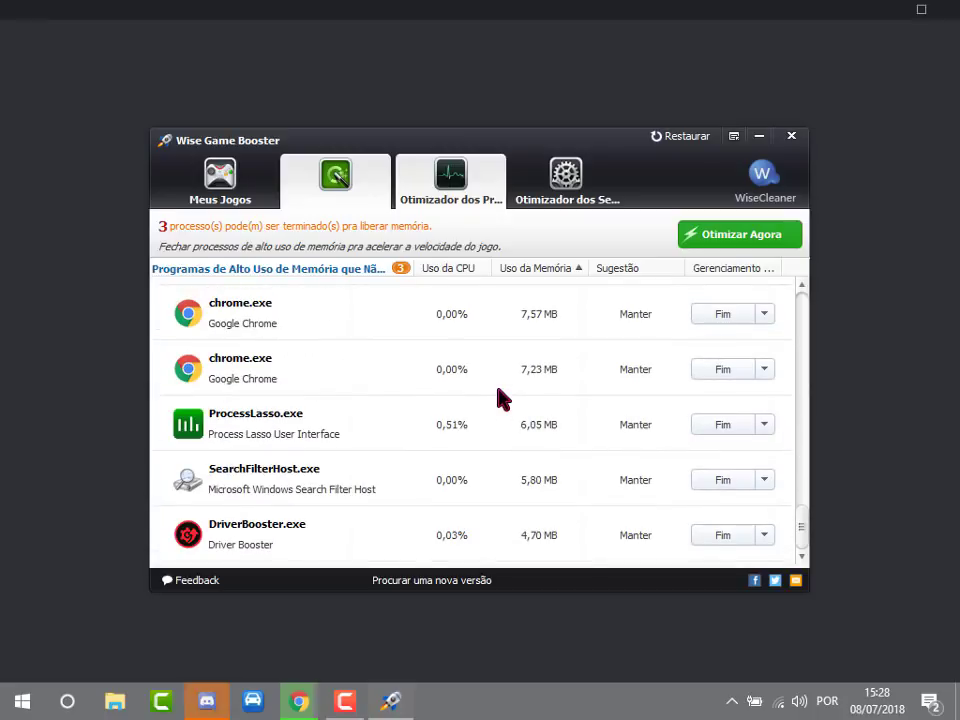
click(210, 185)
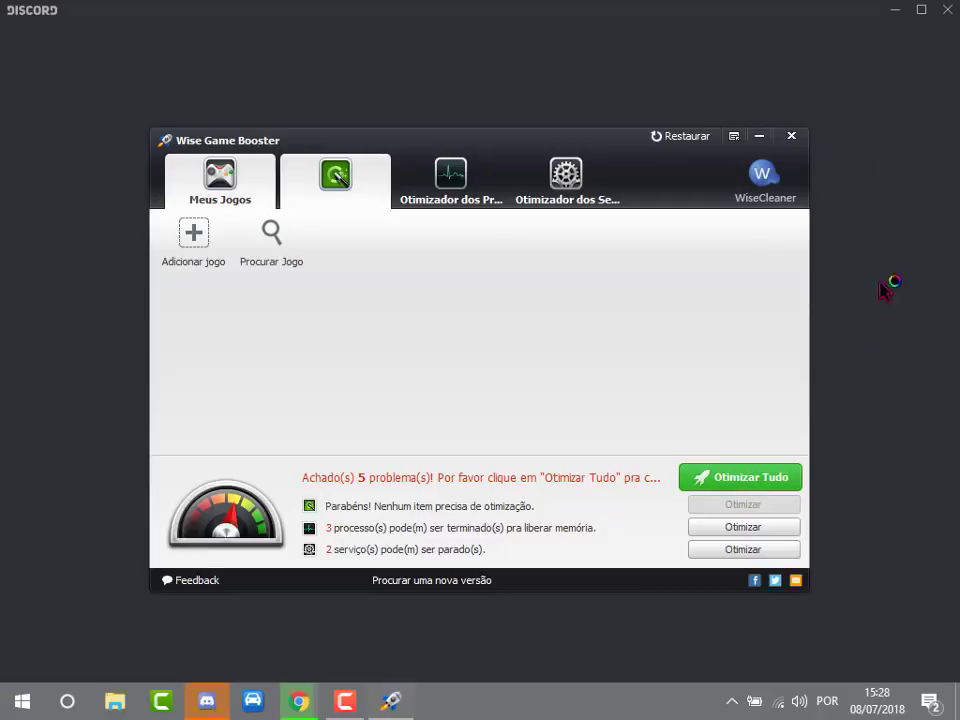
Close Wise Game Booster, store its shortcut in the Coisas folder and place the Clinflix shortcut in the middle of the desktop.
click(792, 128)
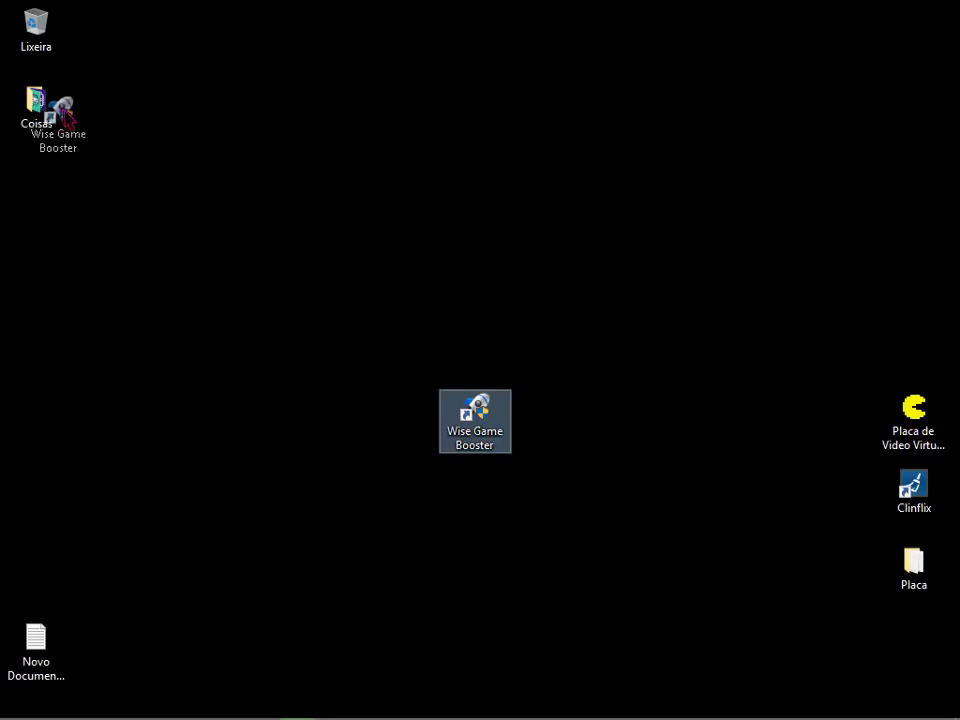
drag(913, 488, 400, 337)
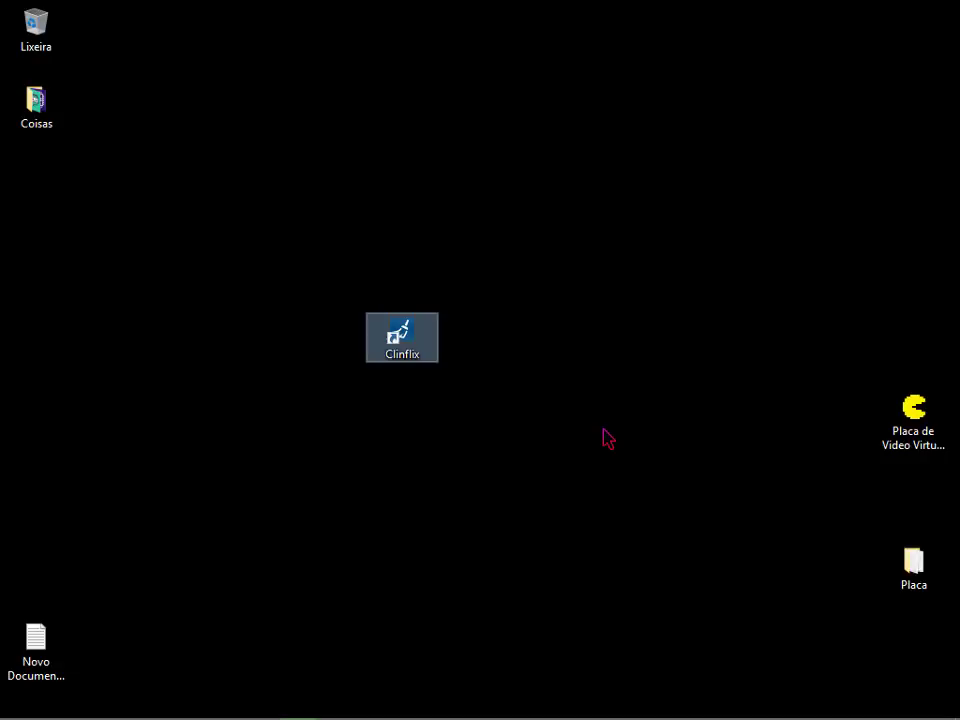
mouse_move(300, 706)
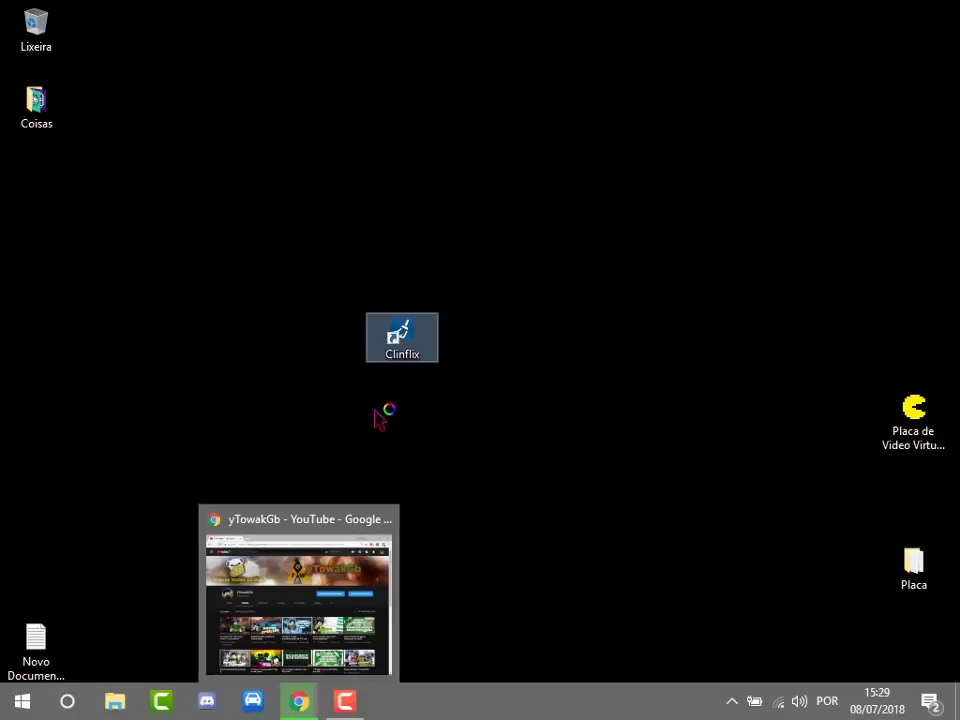
drag(746, 81, 692, 95)
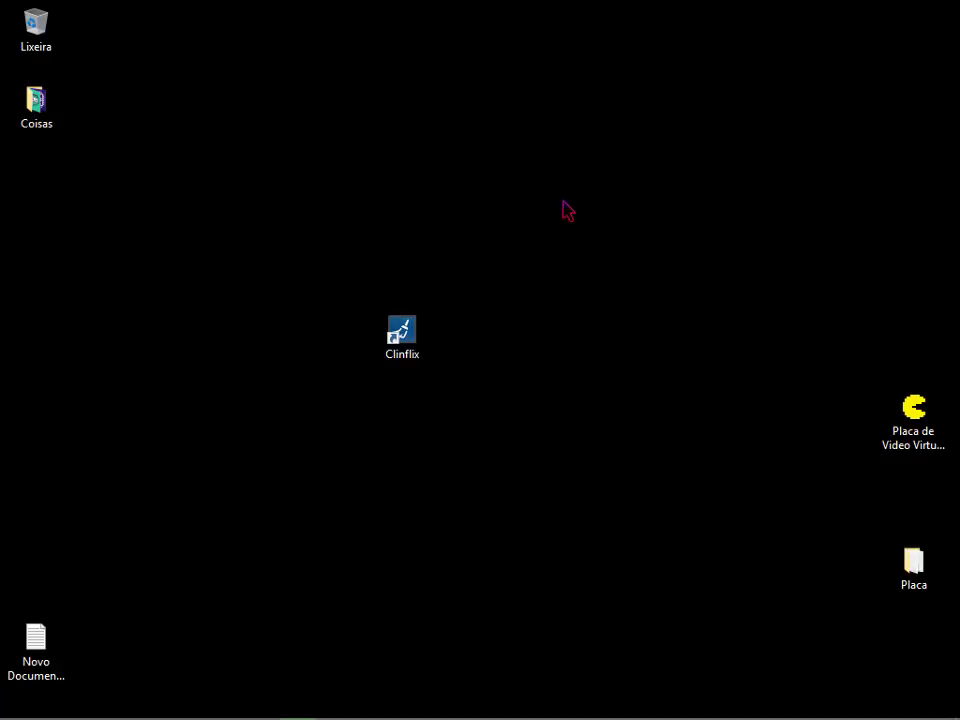
drag(563, 210, 396, 386)
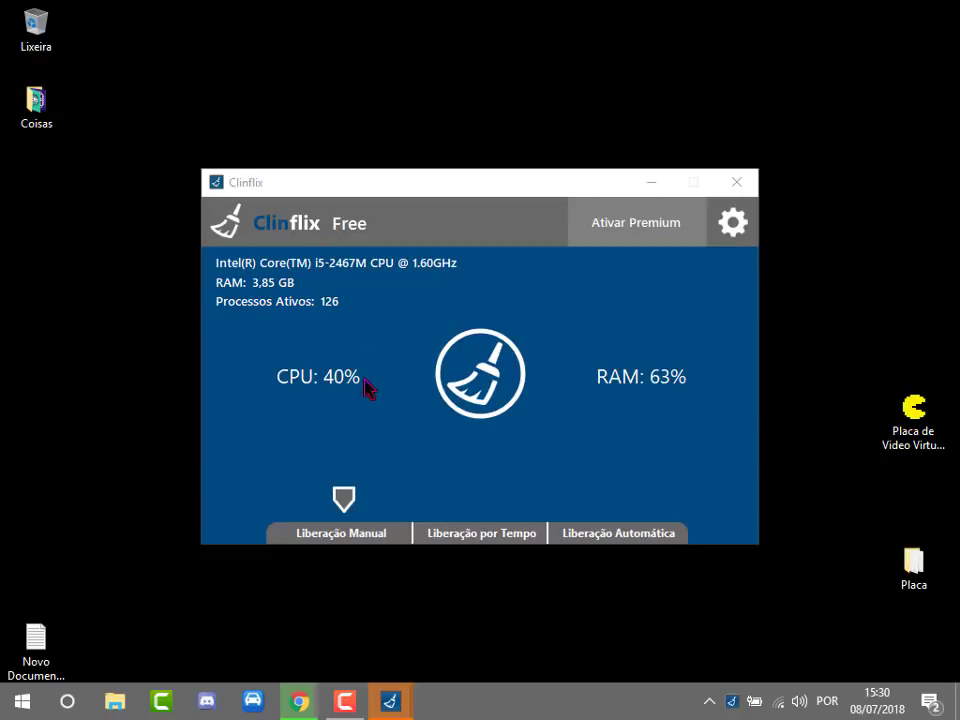
Release memory manually in Clinflix, close the program and store its shortcut in the Coisas folder.
click(500, 382)
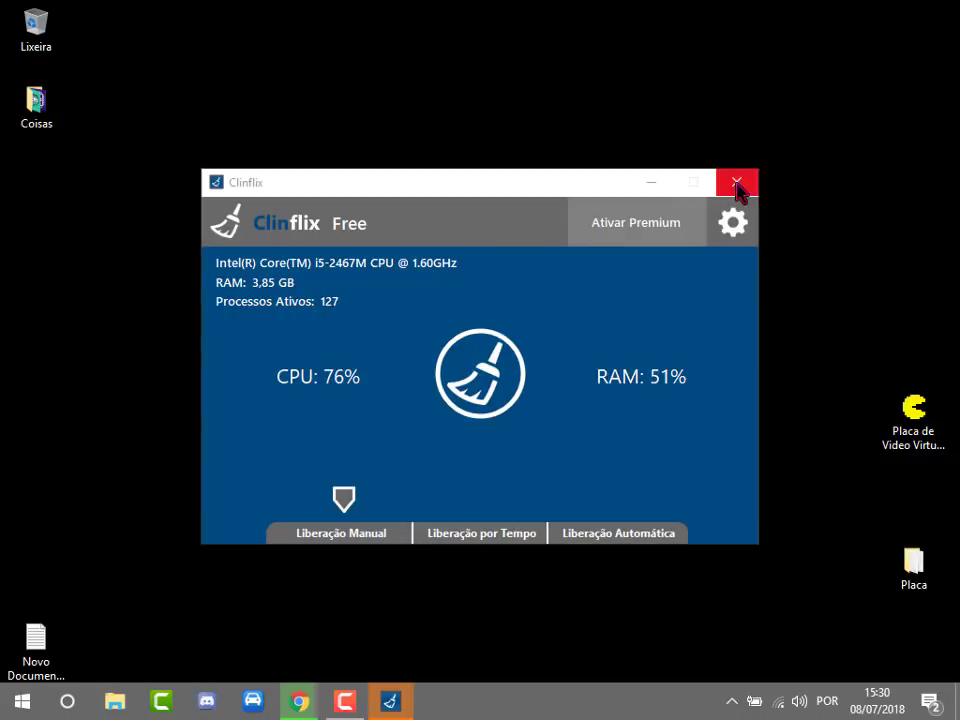
click(734, 187)
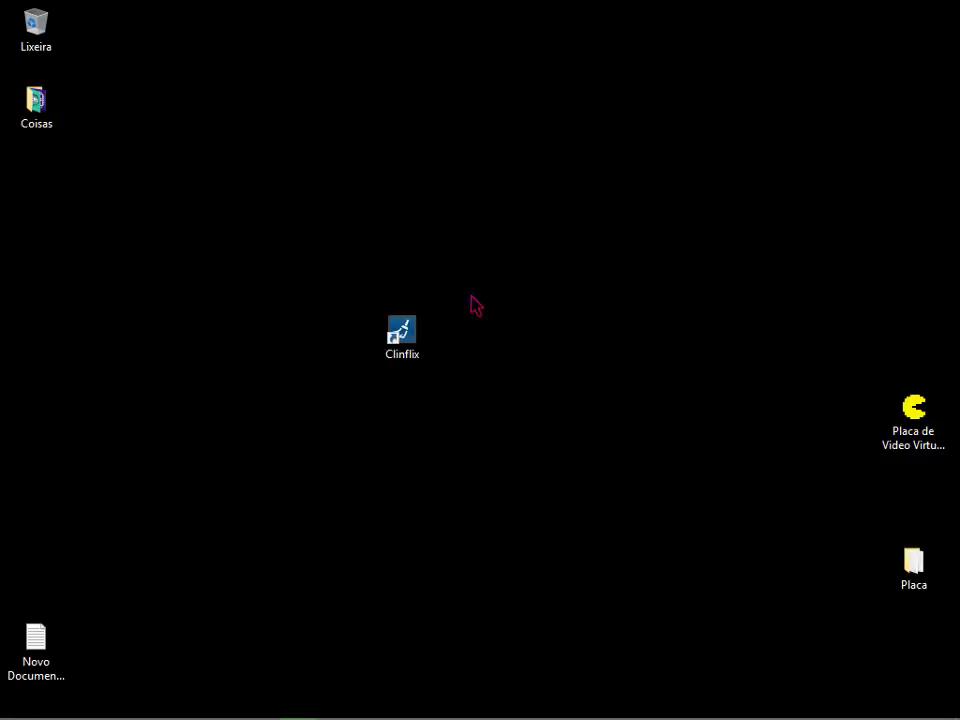
click(420, 337)
drag(420, 337, 45, 120)
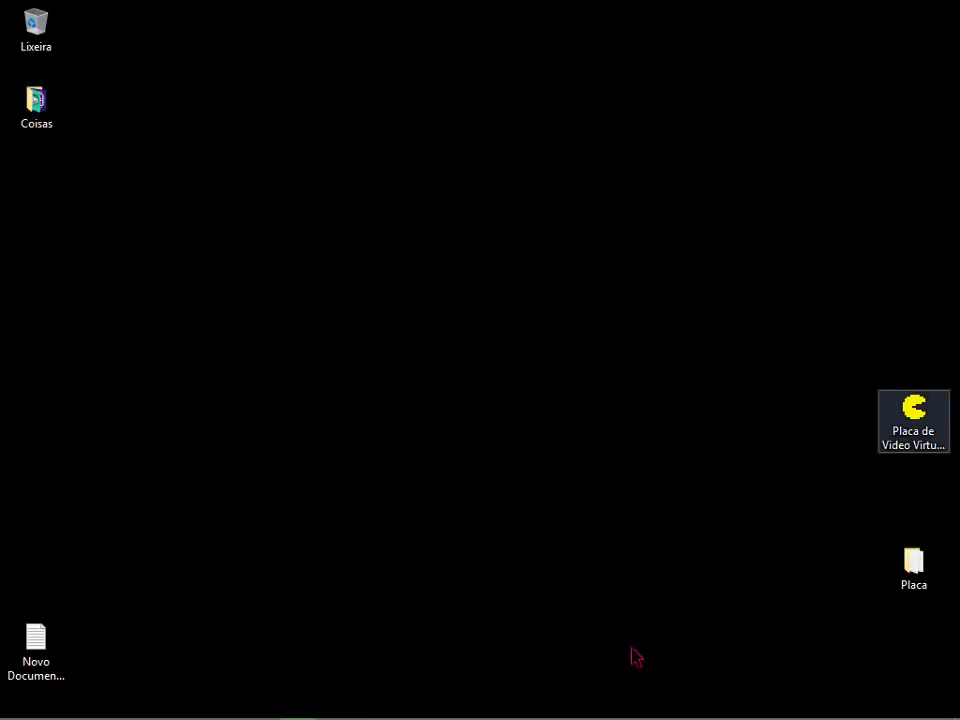
Move the Placa de Video Virtual installer to the middle of the desktop.
drag(400, 360, 720, 318)
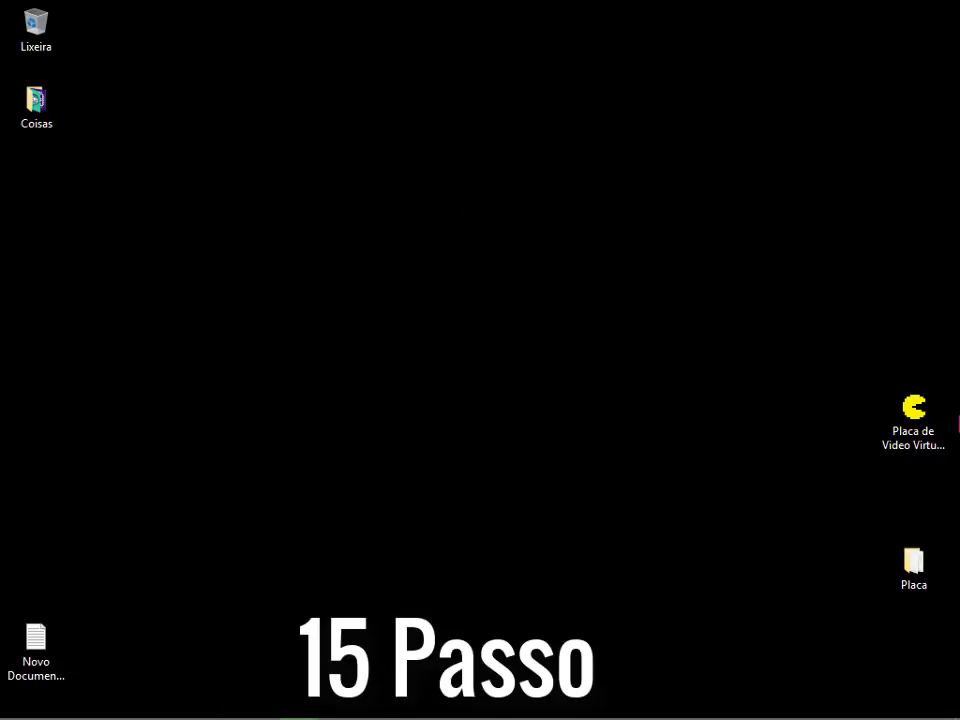
drag(940, 428, 440, 382)
drag(460, 218, 399, 426)
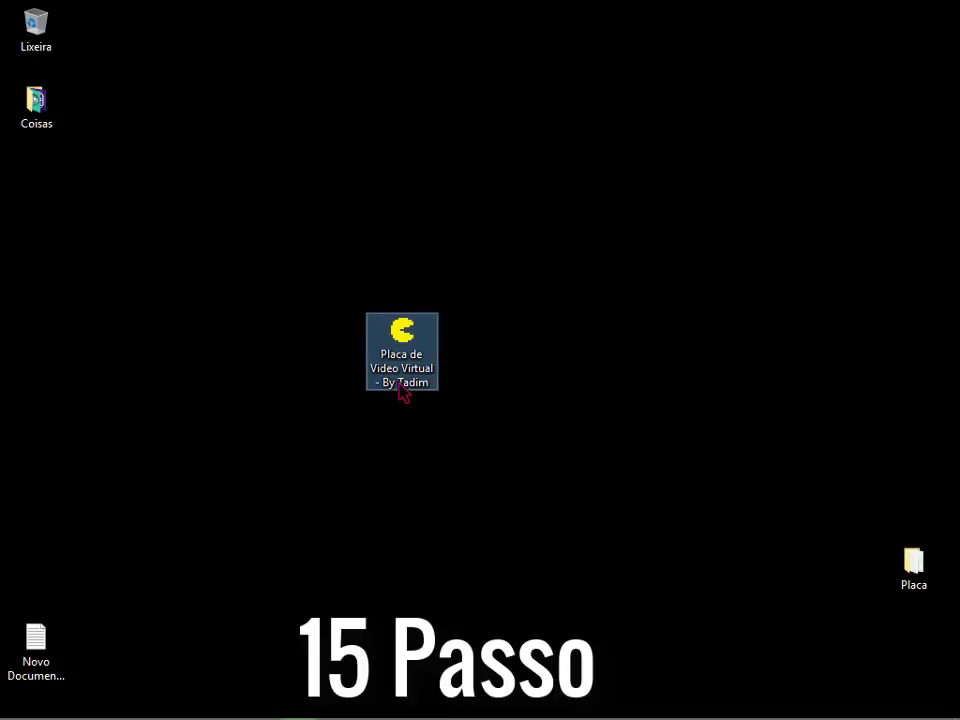
drag(494, 228, 312, 445)
click(435, 207)
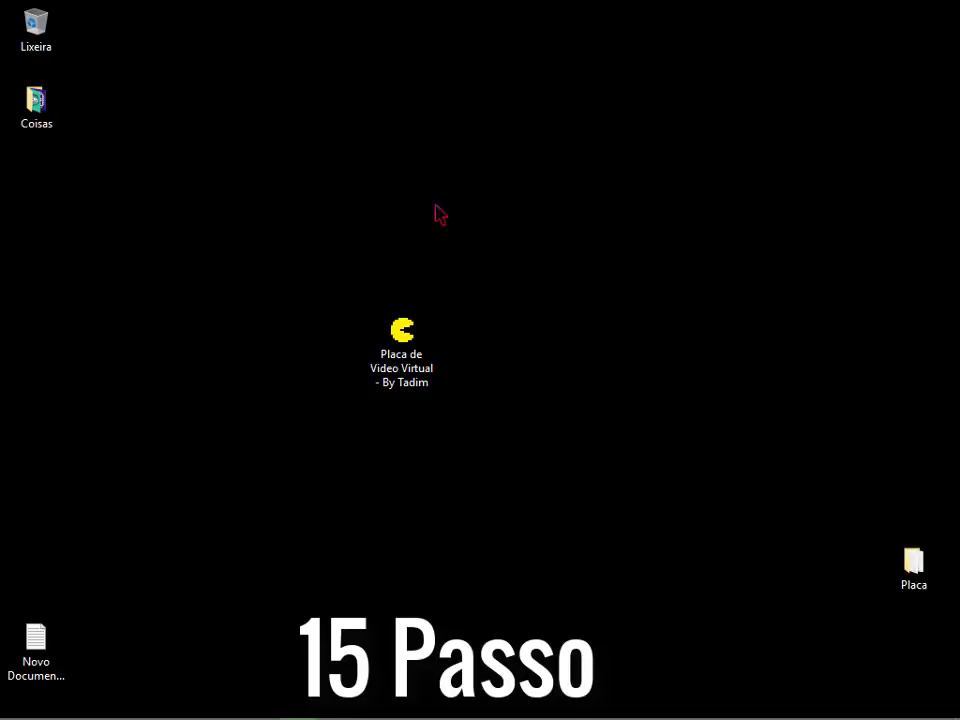
click(415, 350)
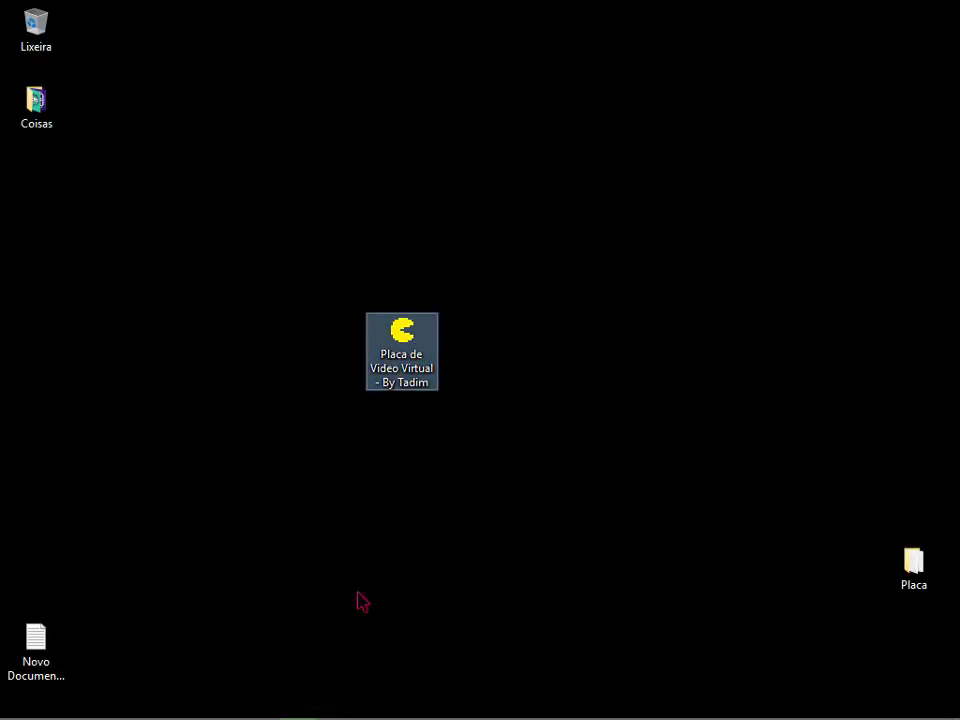
Move the Placa folder to an empty desktop area above and beside the Placa de Video Virtual installer.
click(875, 594)
drag(903, 589, 611, 206)
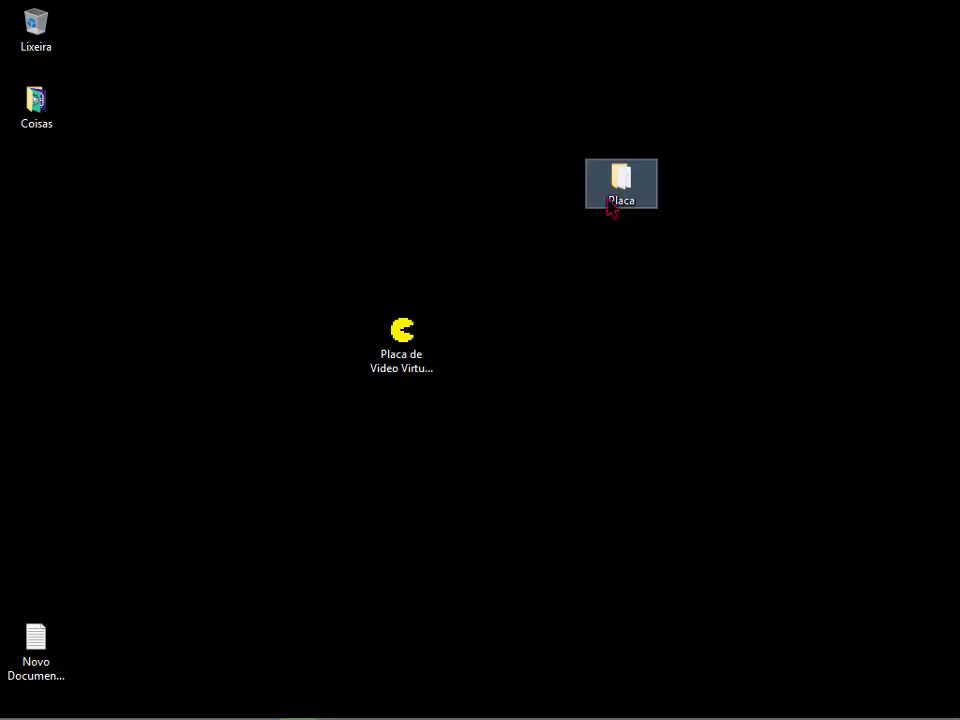
click(896, 204)
drag(703, 90, 506, 292)
click(641, 226)
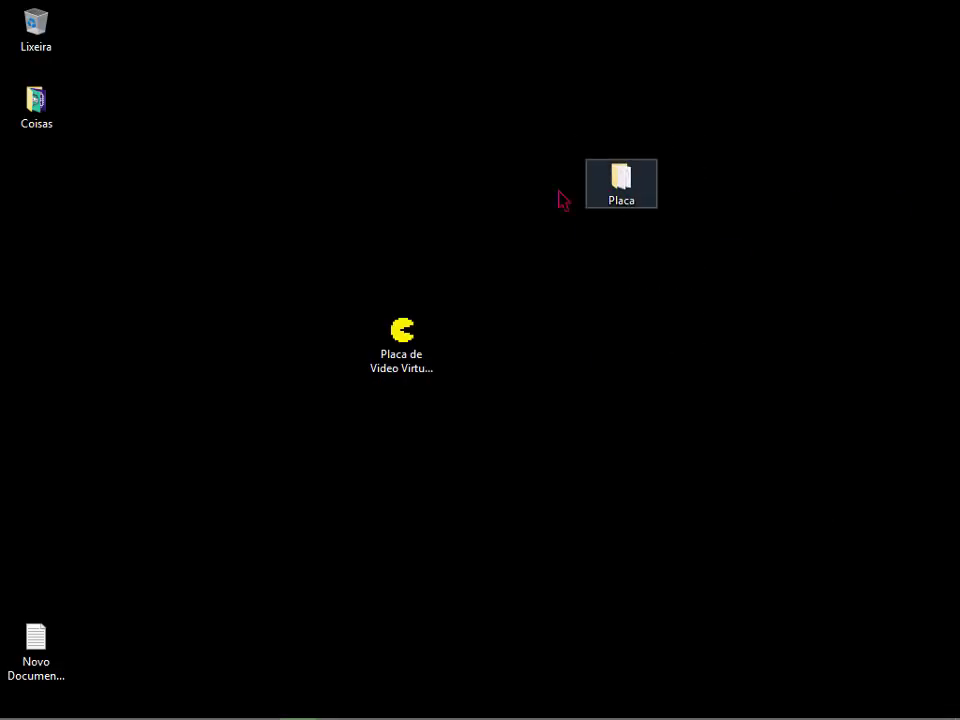
Launch the Placa de Video Virtual installer and set its destination to the Placa folder on the desktop.
click(416, 356)
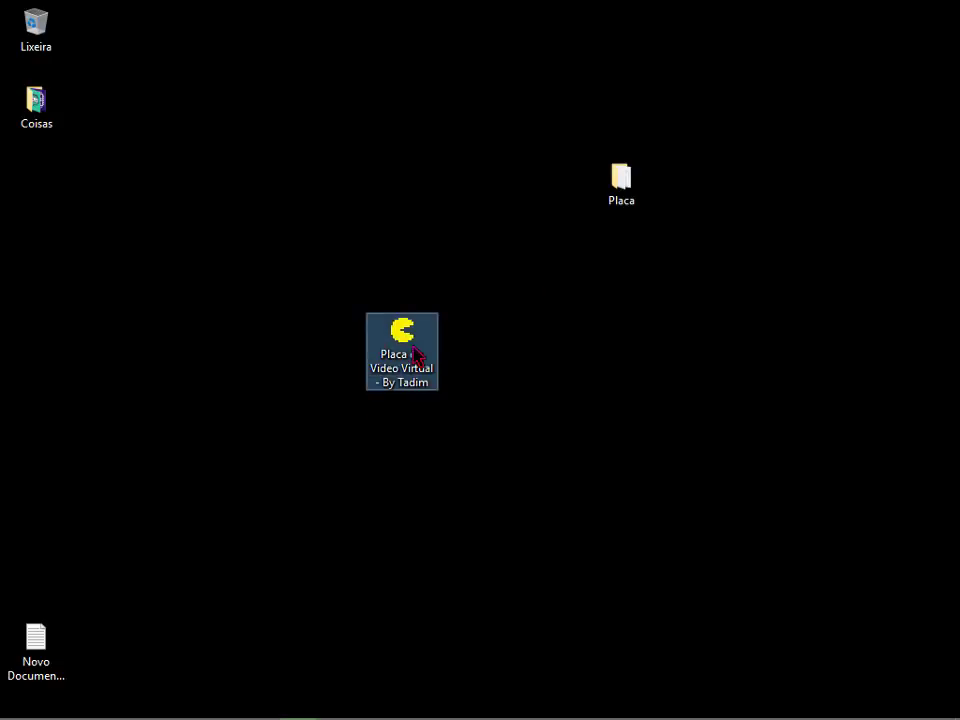
double_click(416, 356)
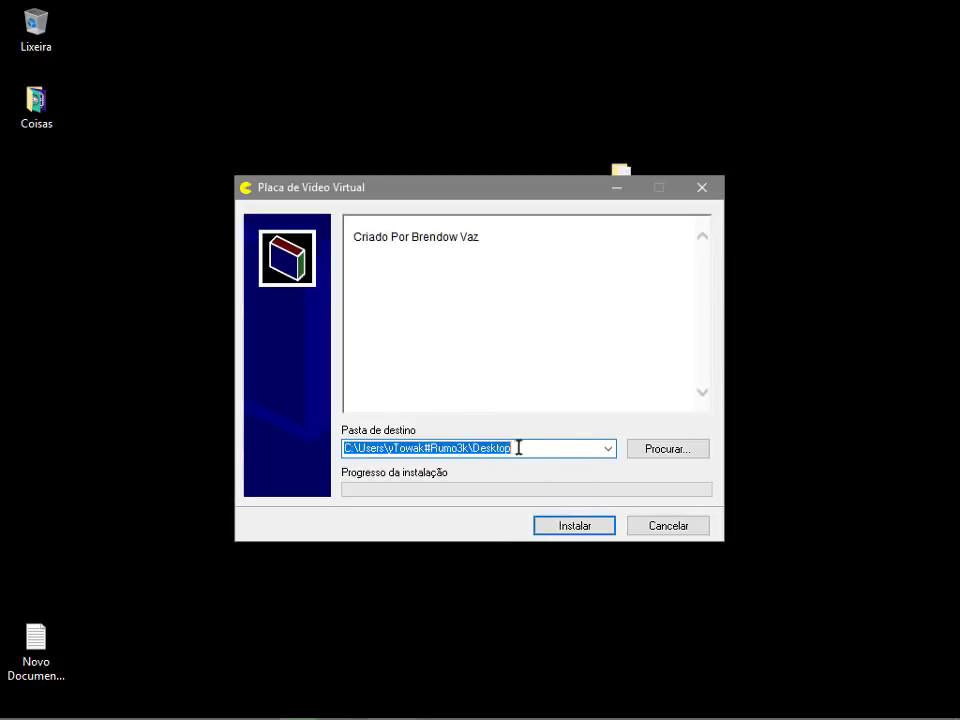
click(690, 451)
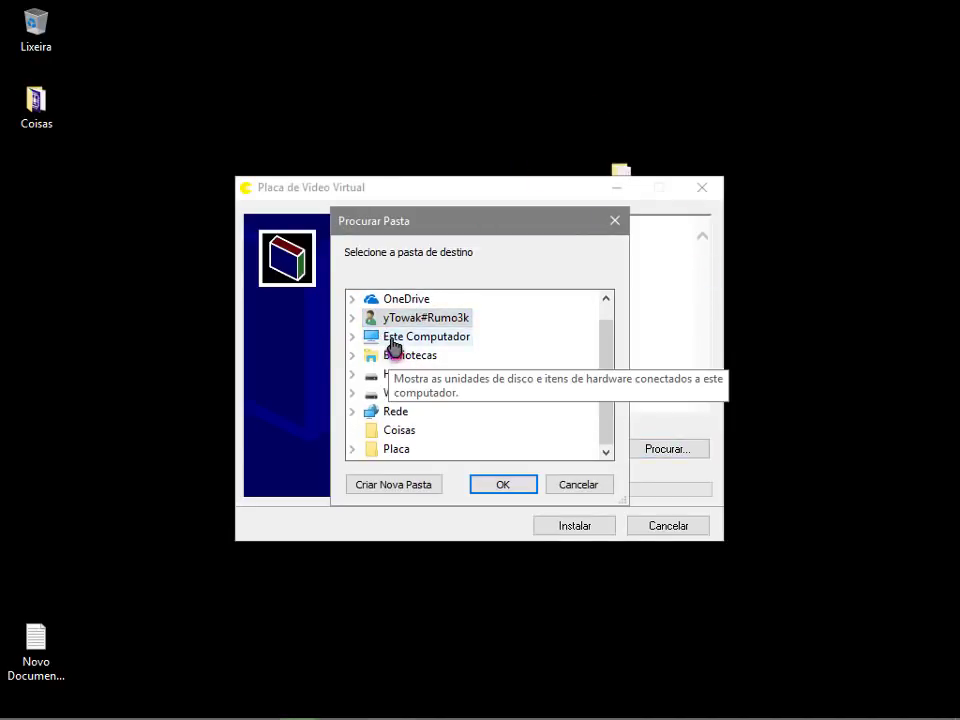
click(399, 452)
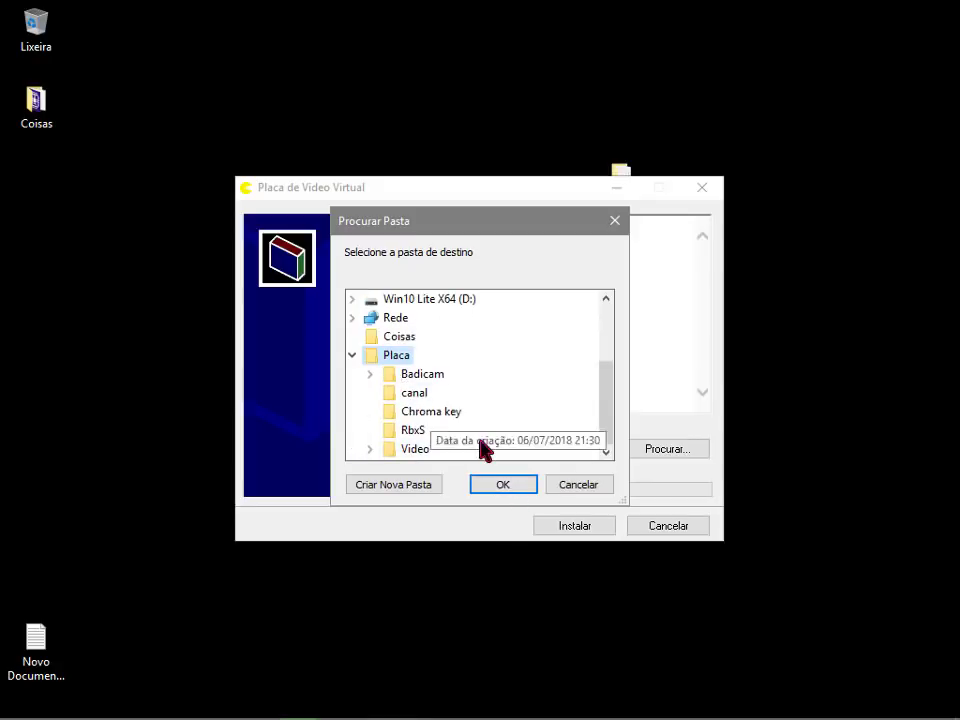
click(512, 490)
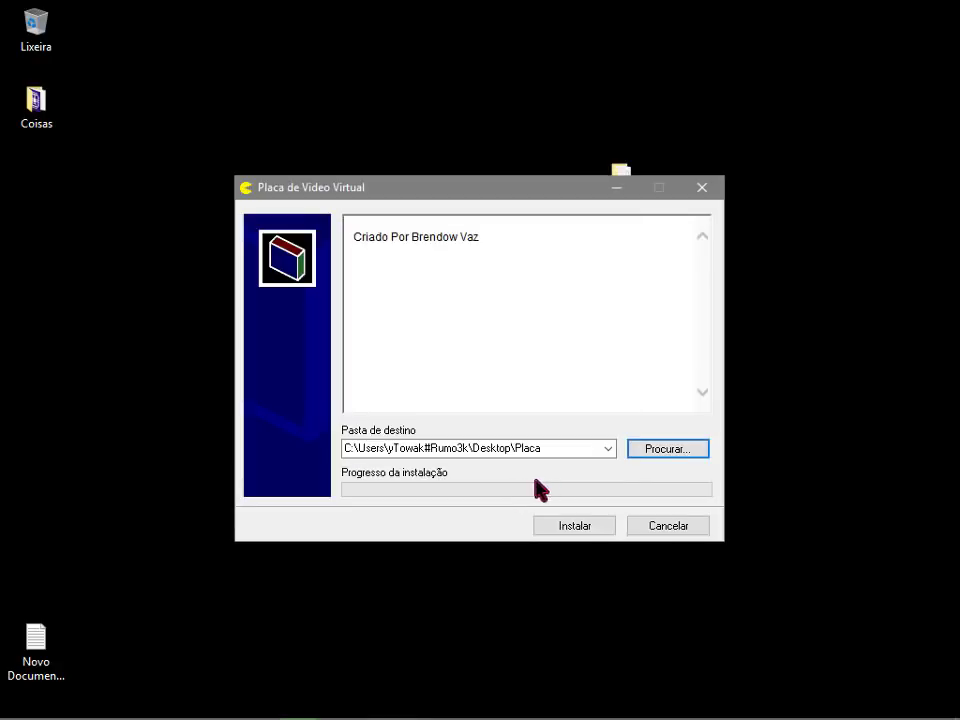
Install the virtual video card files, replacing existing copies such as d3d8.dll and d3d9.dll.
click(601, 528)
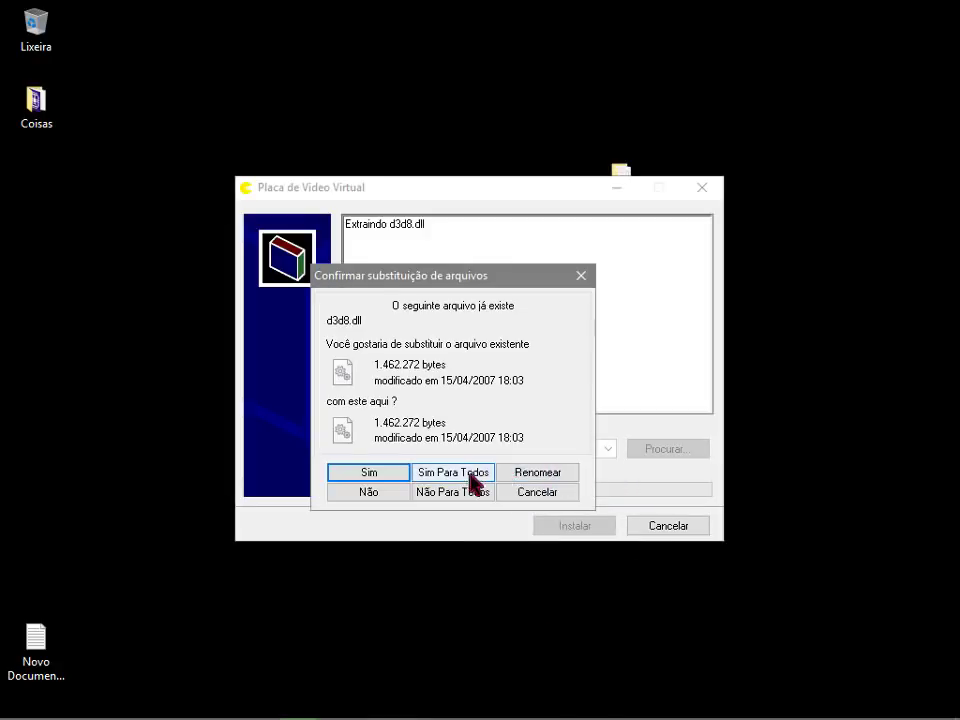
click(369, 473)
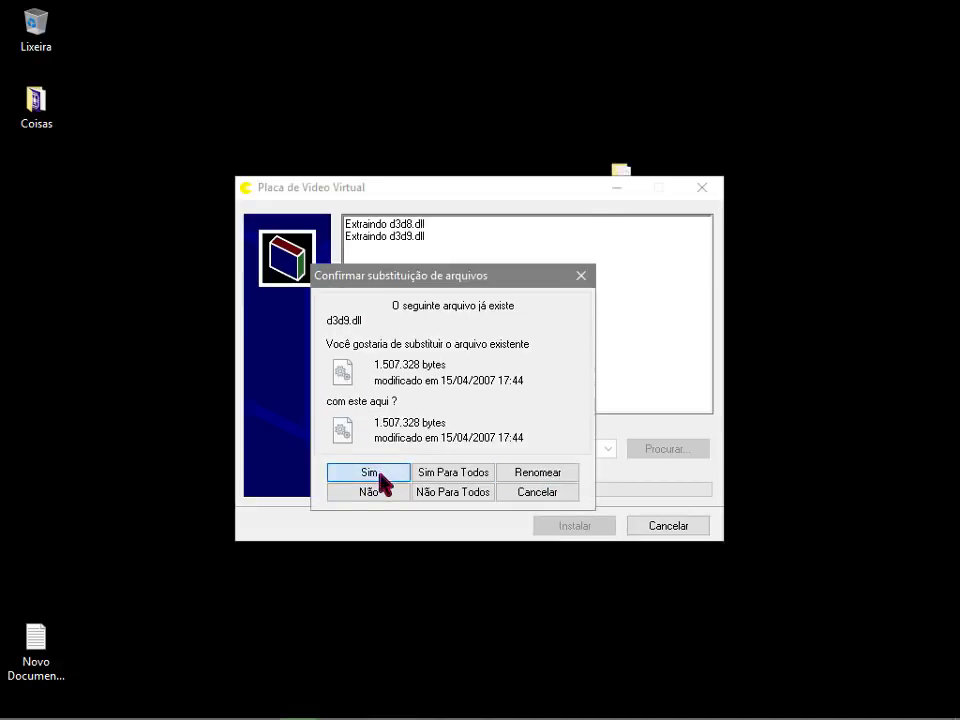
click(379, 473)
click(385, 474)
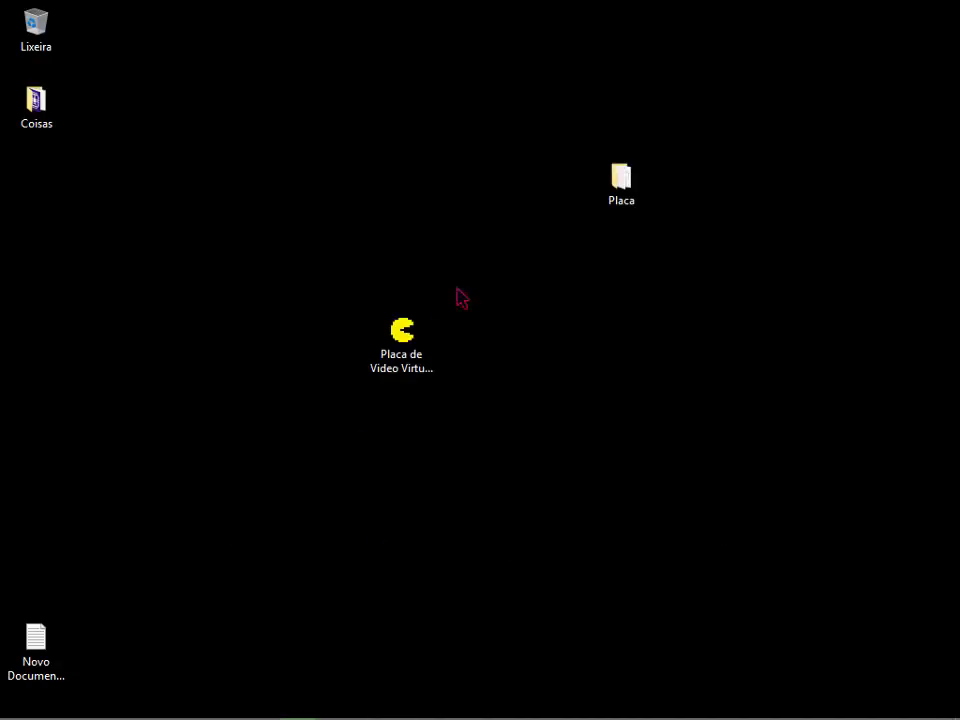
Examine the d3d8.dll, d3d9.dll and SwiftShader files in the Nova pasta folder and close it.
click(625, 192)
drag(634, 514, 617, 531)
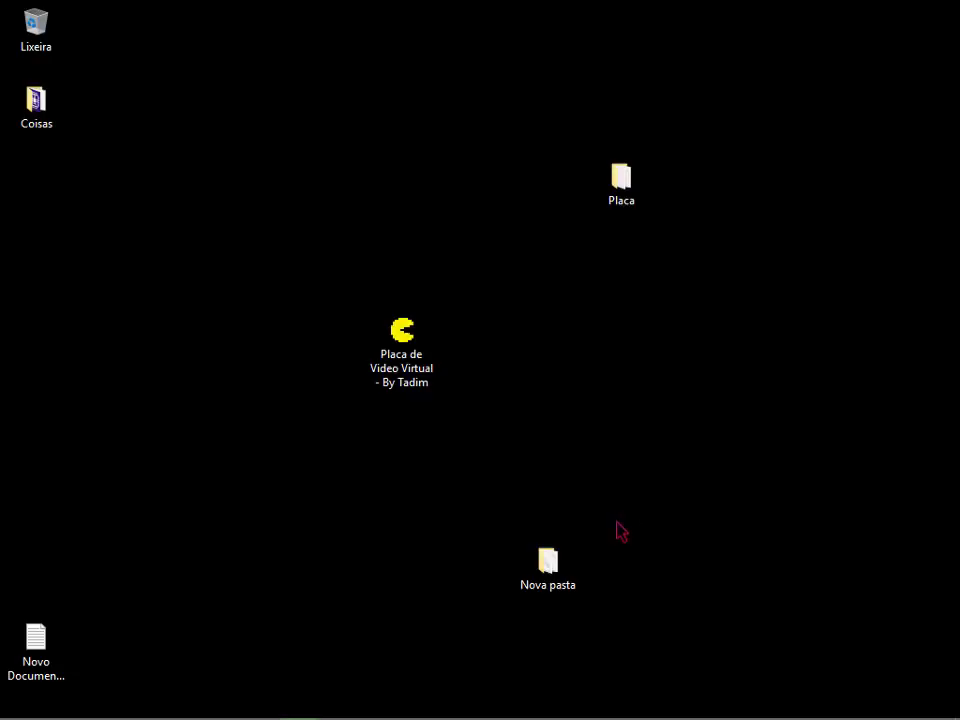
click(530, 580)
double_click(530, 580)
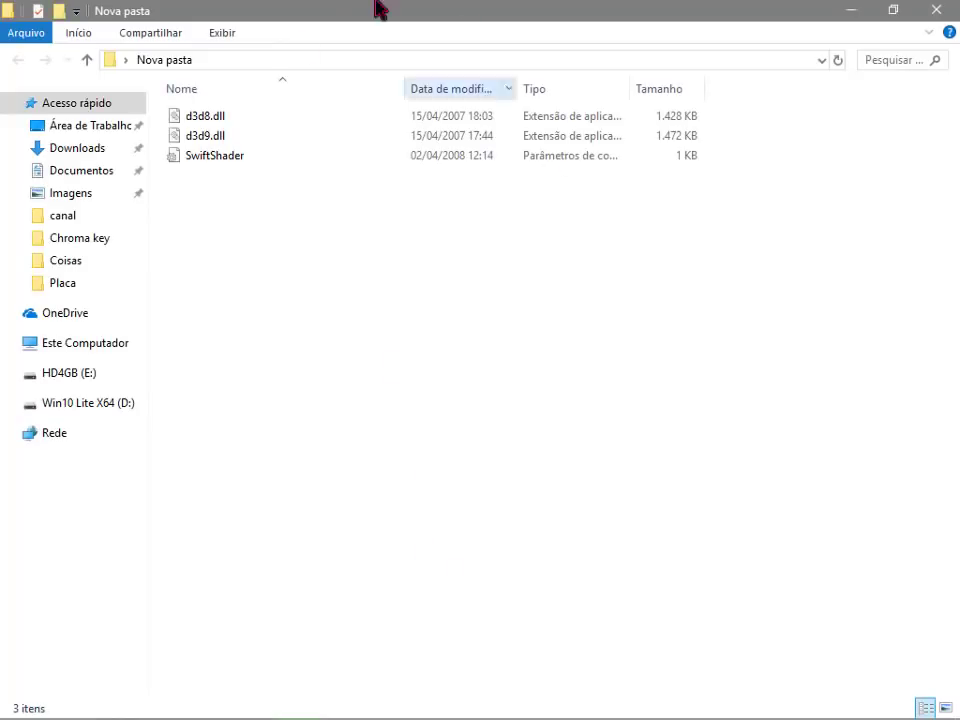
drag(367, 284, 444, 10)
drag(414, 236, 370, 95)
click(936, 10)
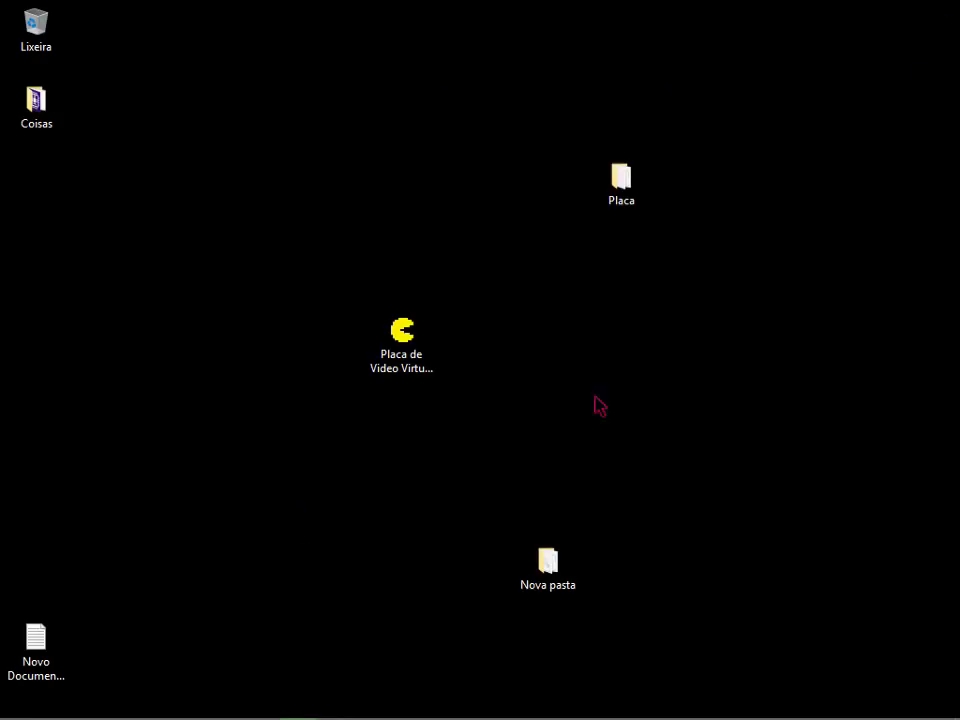
double_click(24, 98)
drag(643, 11, 337, 102)
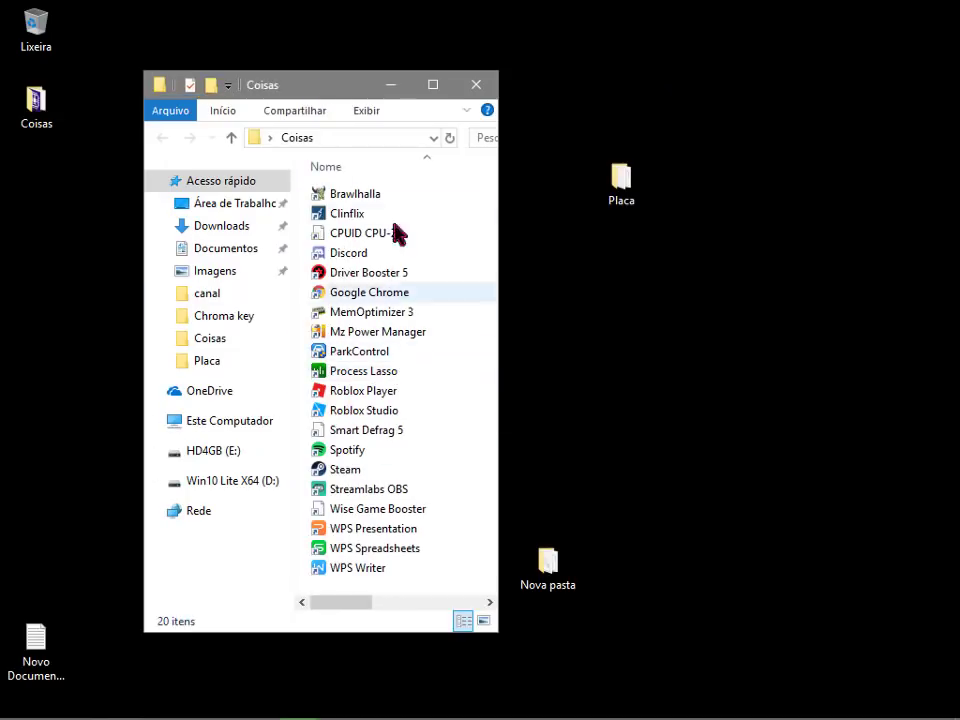
click(440, 196)
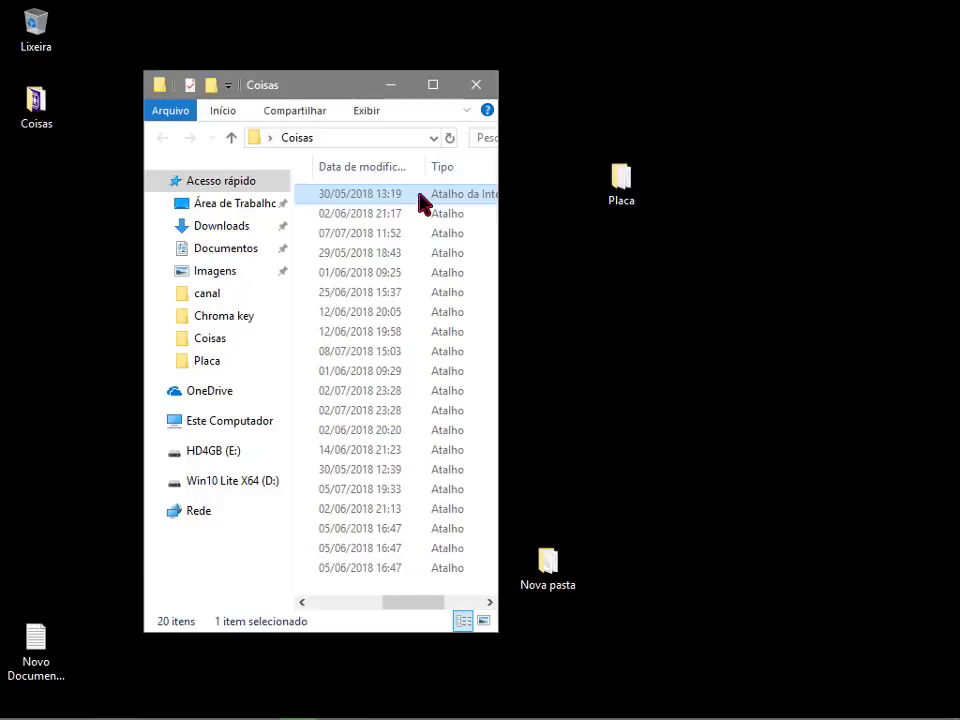
drag(420, 200, 740, 390)
click(472, 88)
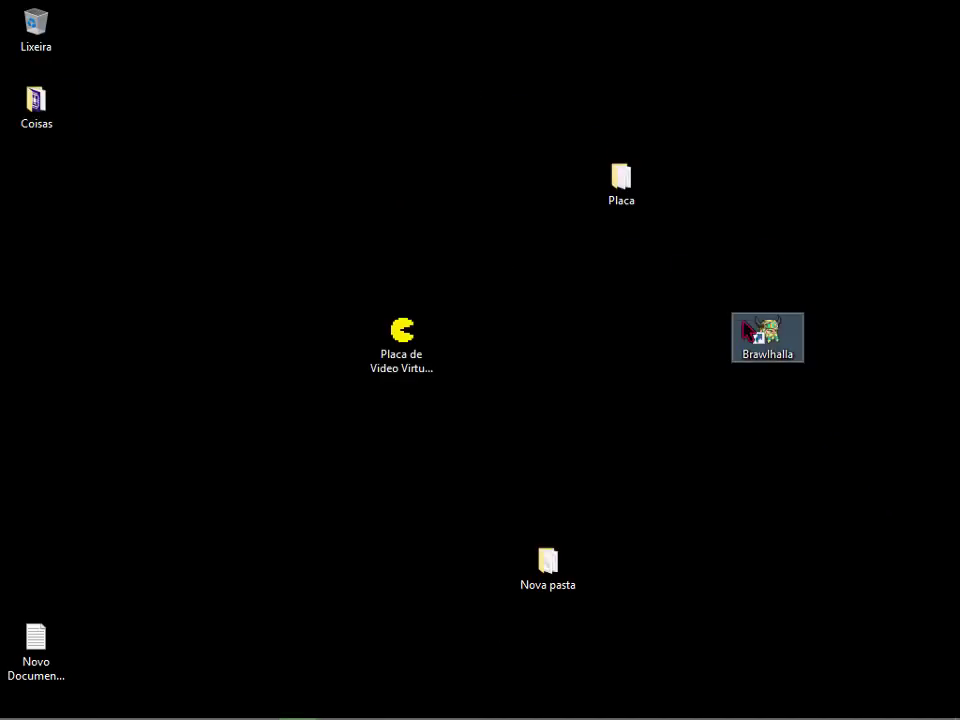
drag(745, 332, 403, 233)
right_click(405, 277)
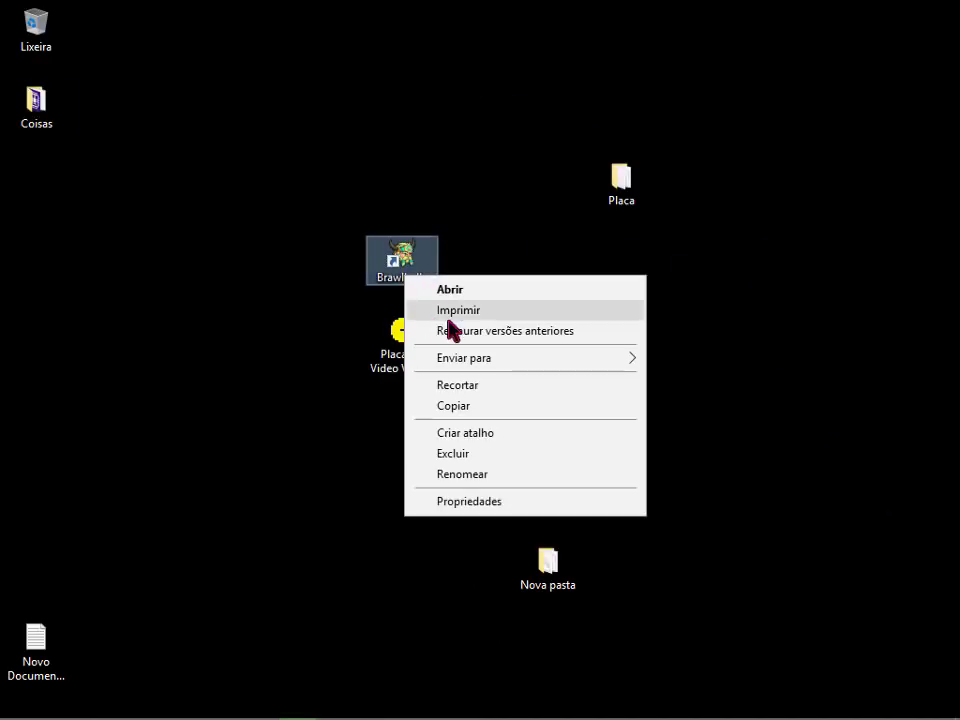
click(487, 240)
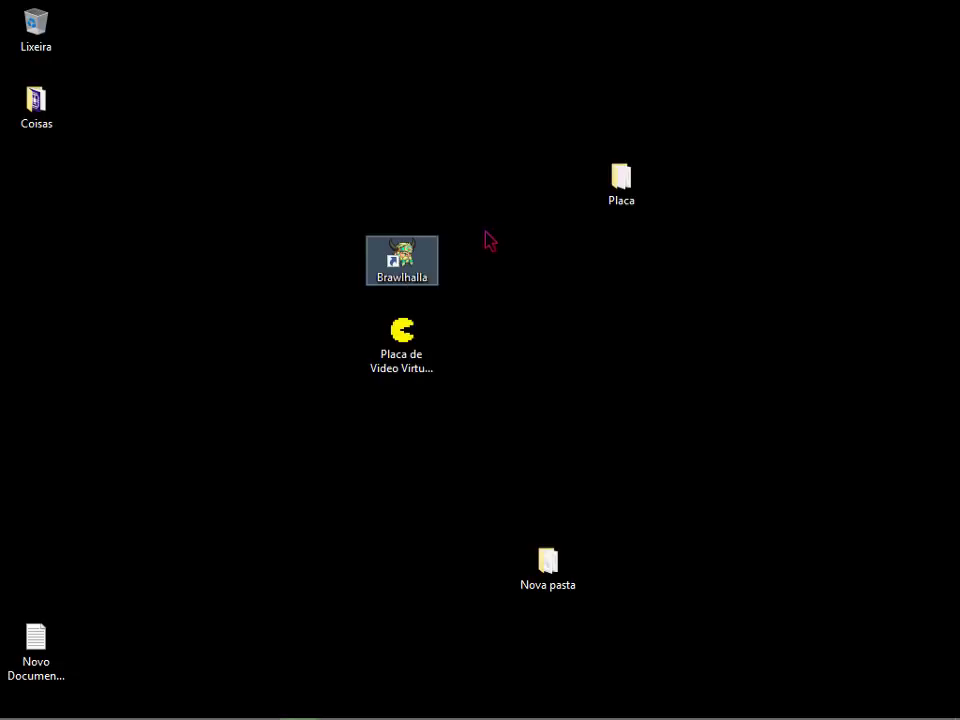
right_click(405, 258)
click(491, 197)
right_click(393, 255)
click(467, 172)
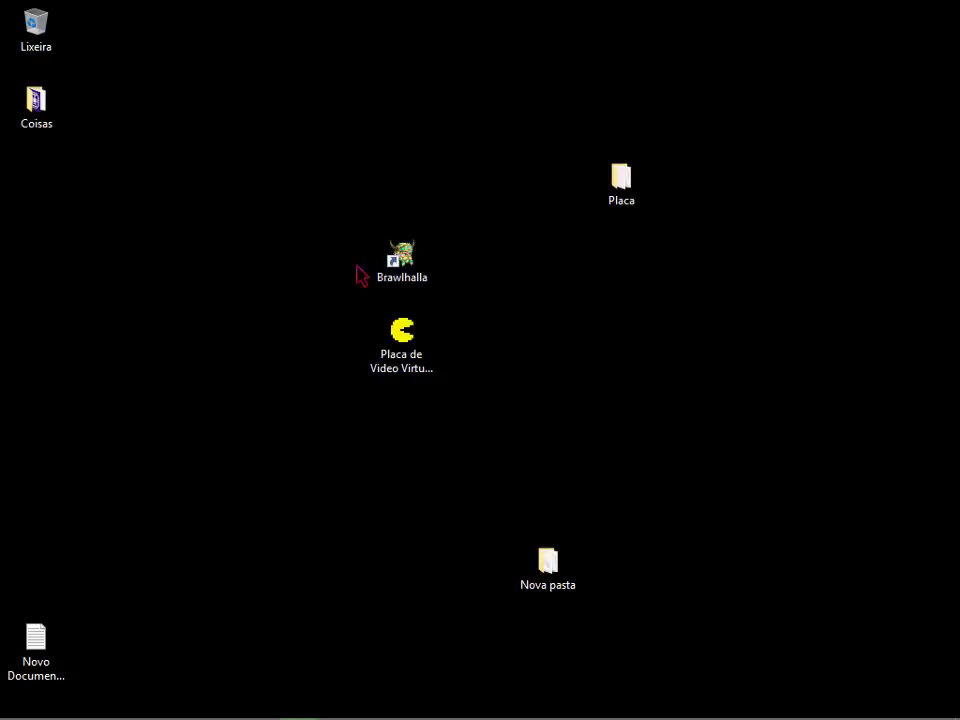
drag(385, 262, 27, 113)
Move the Roblox Player shortcut from the Coisas folder onto the desktop and close the folder.
double_click(27, 113)
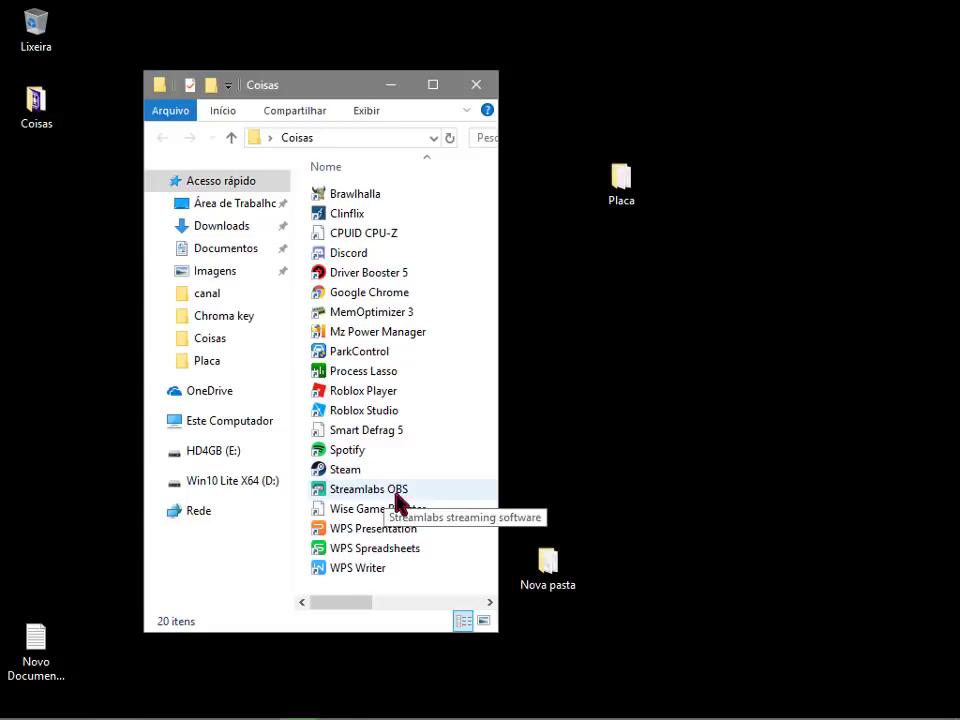
drag(388, 398, 700, 392)
click(476, 85)
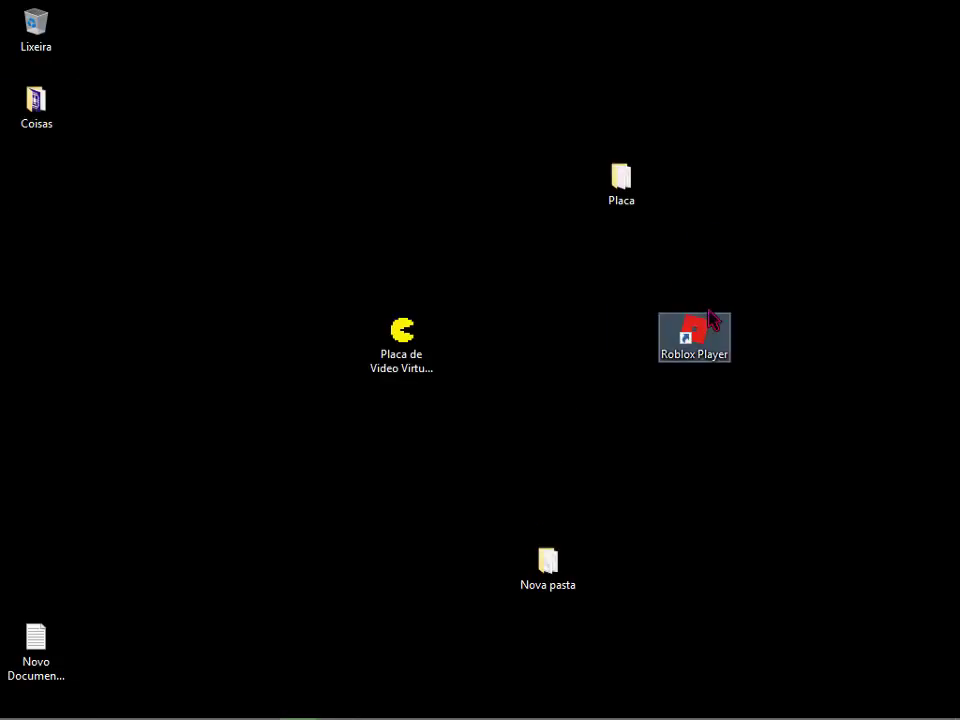
Open the file location of the Roblox Player shortcut.
right_click(708, 313)
mouse_move(730, 336)
click(699, 270)
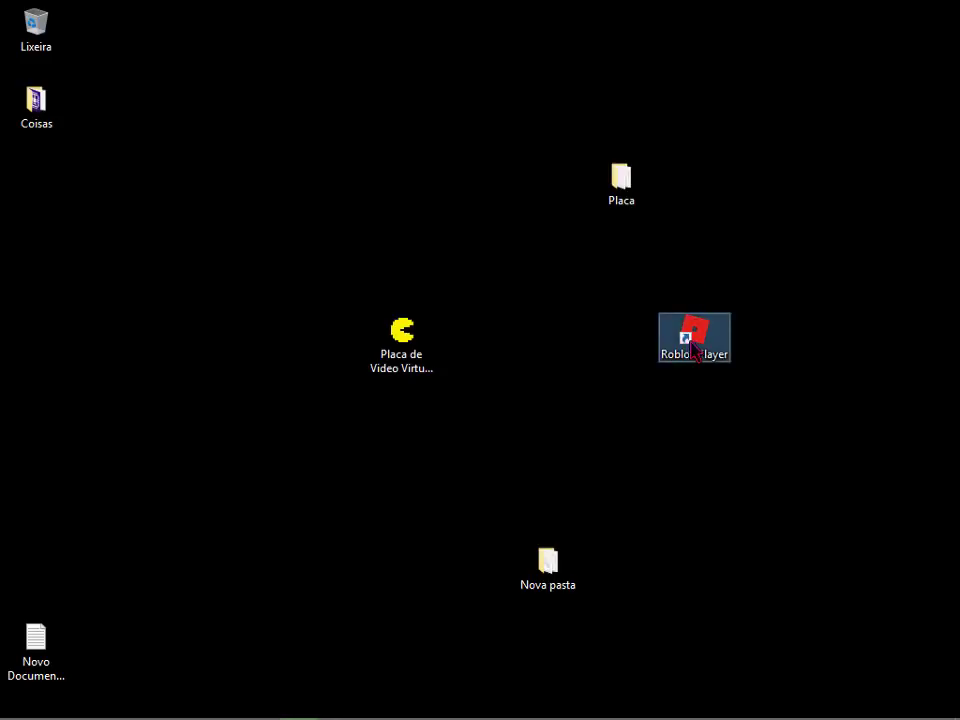
right_click(695, 338)
click(650, 301)
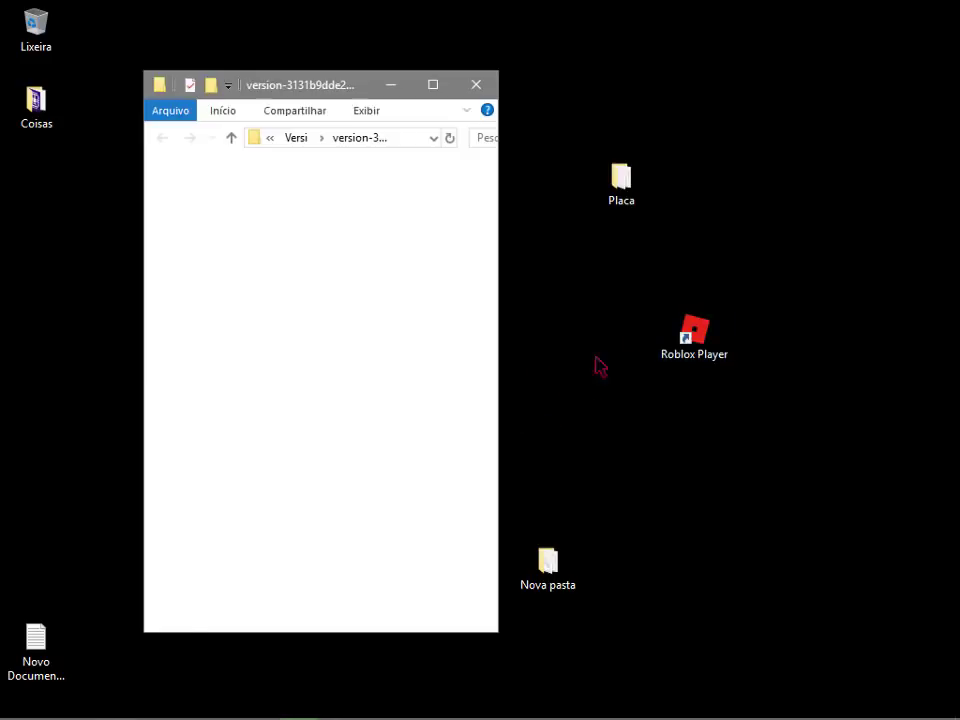
Compare the Roblox version folder's files with d3d8.dll, d3d9.dll and SwiftShader in the Nova pasta folder, and close both folders.
click(351, 441)
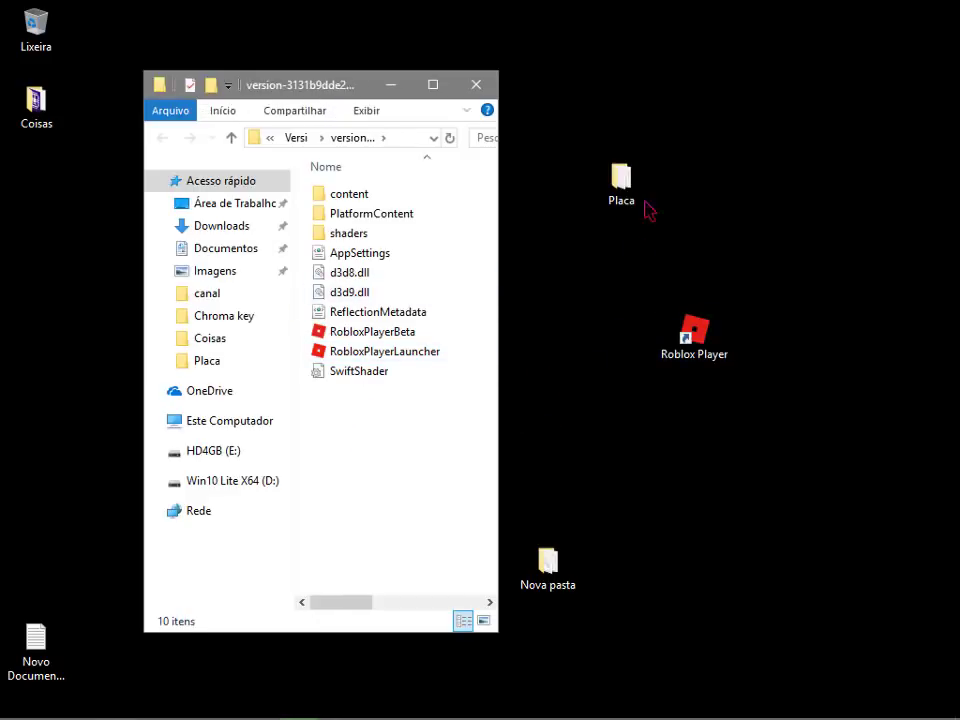
double_click(548, 563)
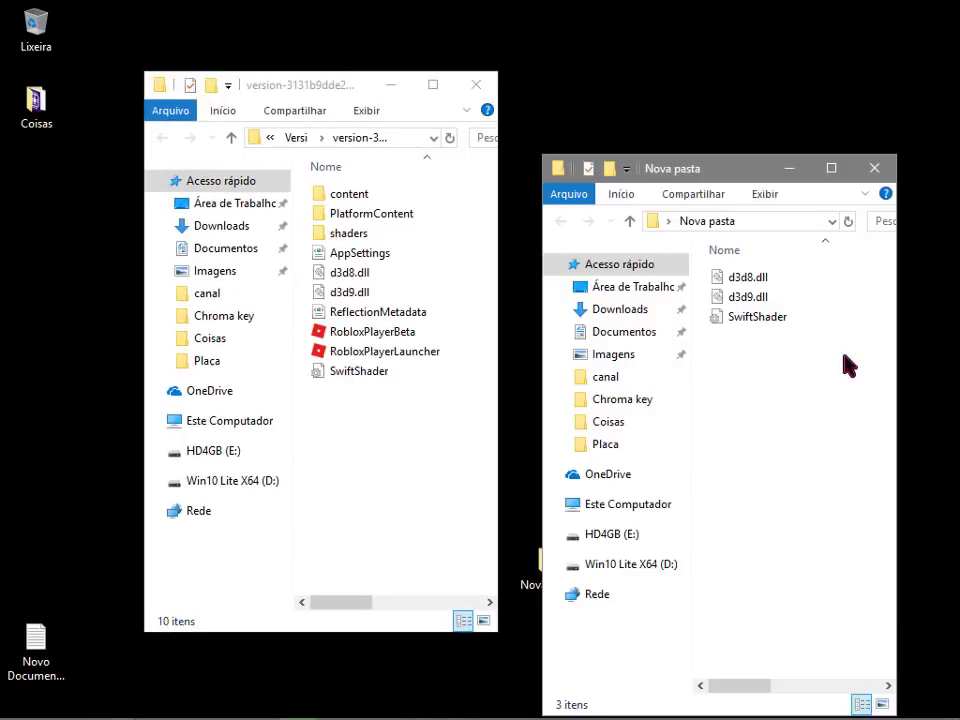
drag(786, 455, 753, 203)
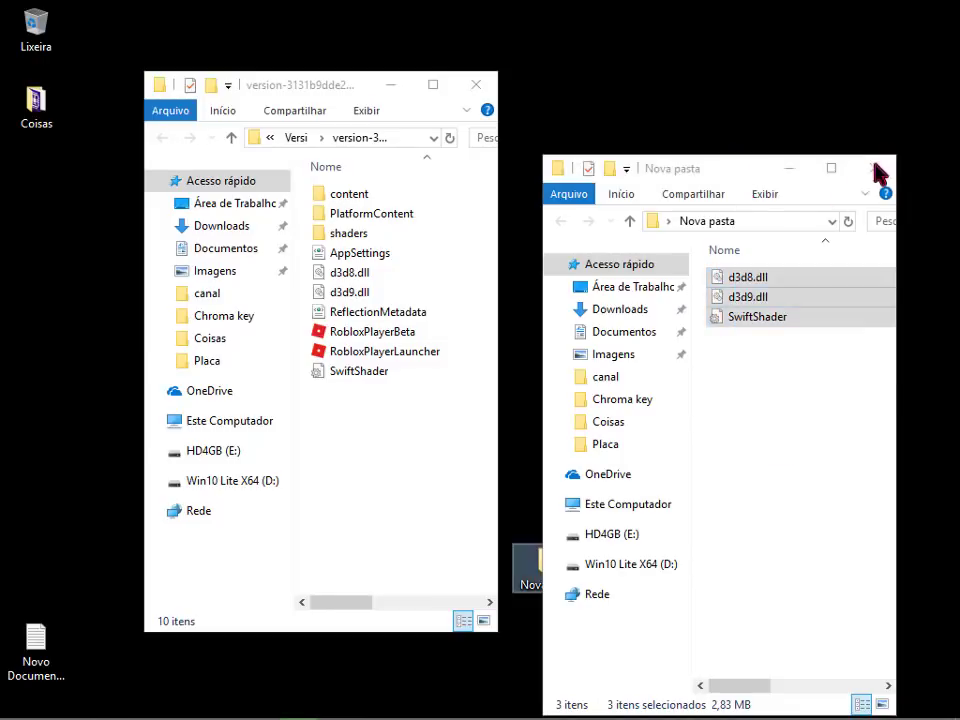
click(874, 168)
key(alt+F4)
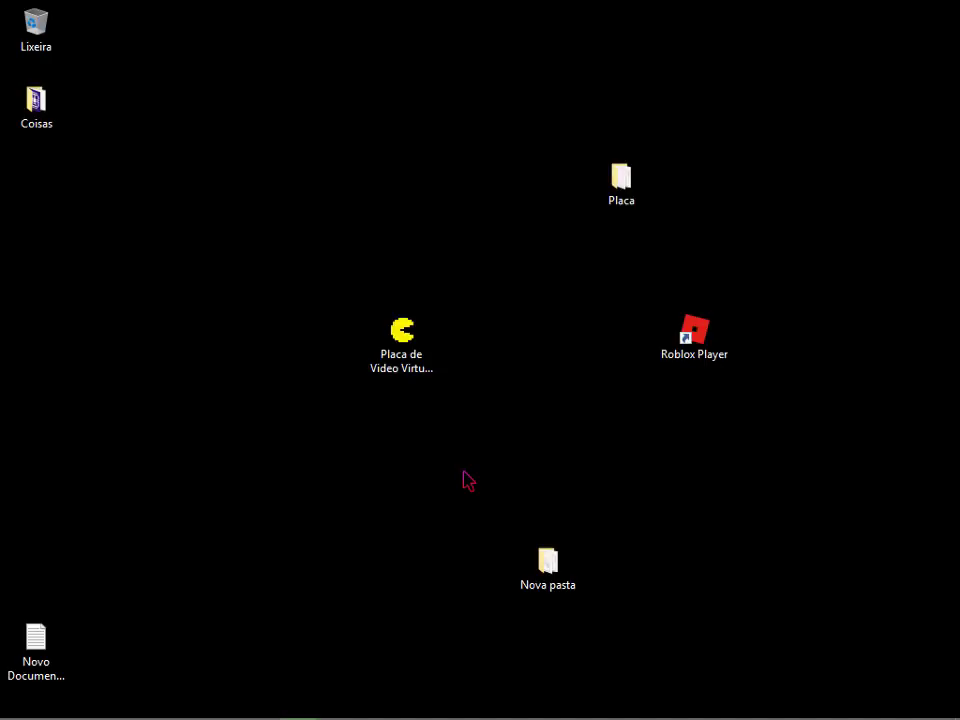
Reposition the Placa folder on the desktop so that it sits directly above the Nova pasta folder.
drag(625, 185, 556, 219)
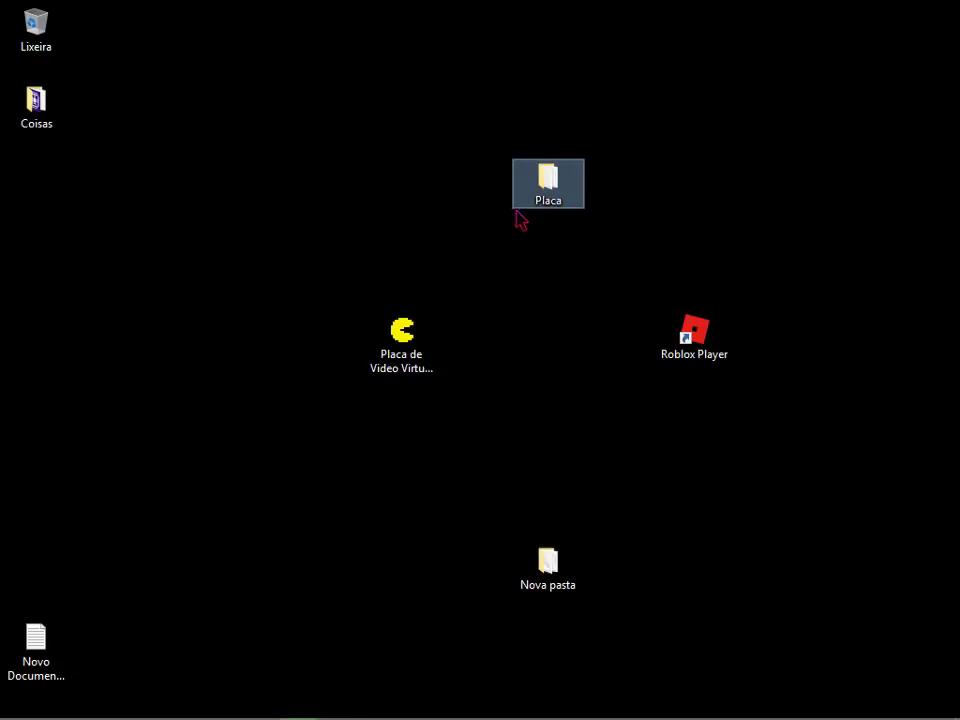
mouse_move(272, 705)
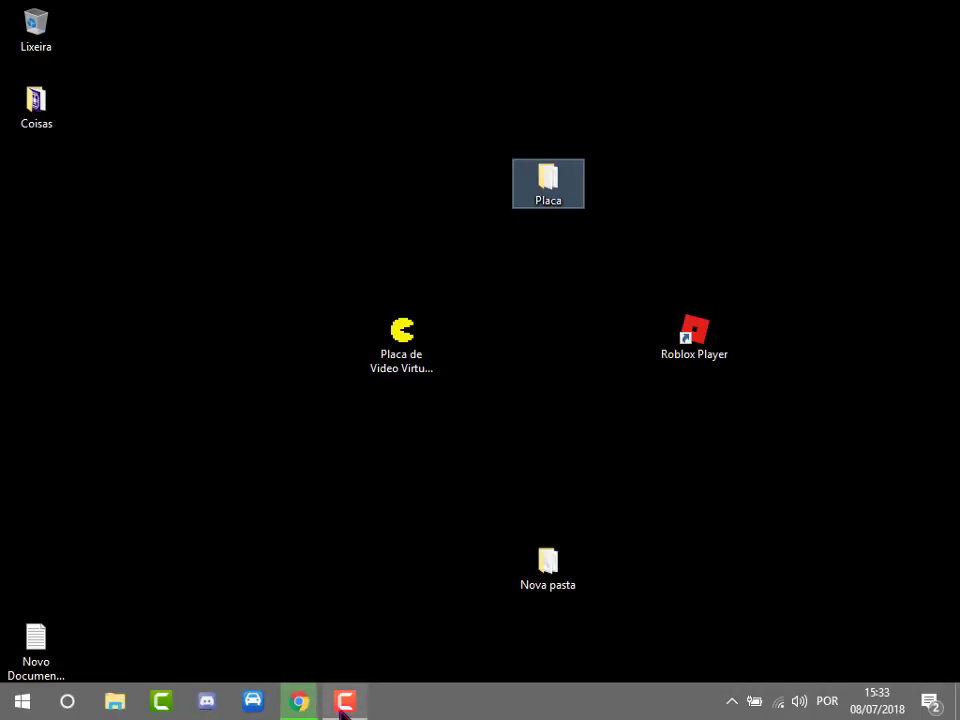